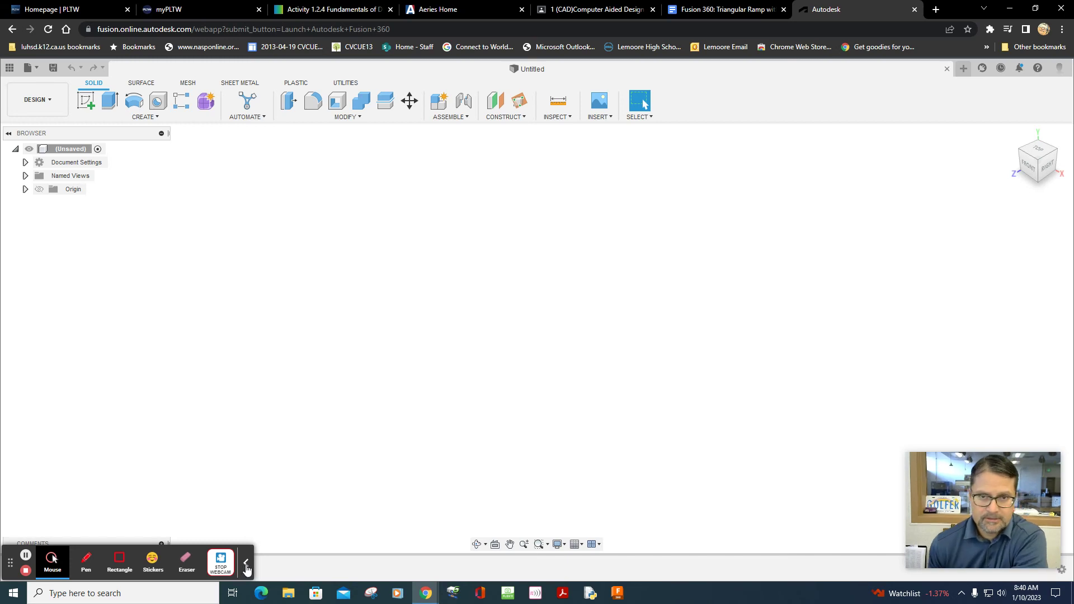
Open the ramp instructions document and scroll to the Figure-74 drawing with its 220.00 base.
left_click(247, 563)
left_click(709, 10)
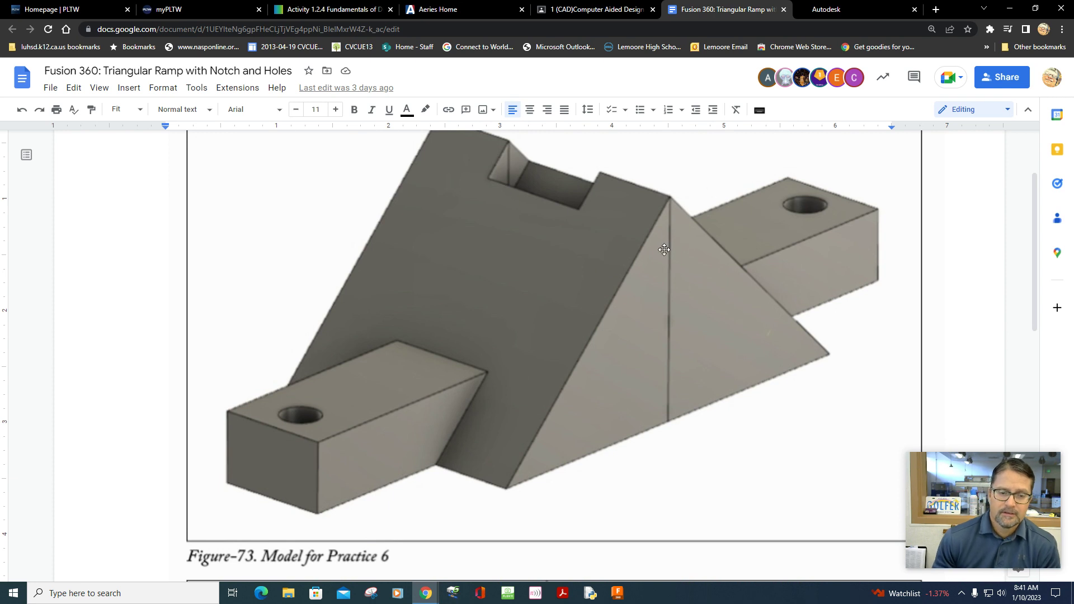
scroll(662, 267, "up", 1)
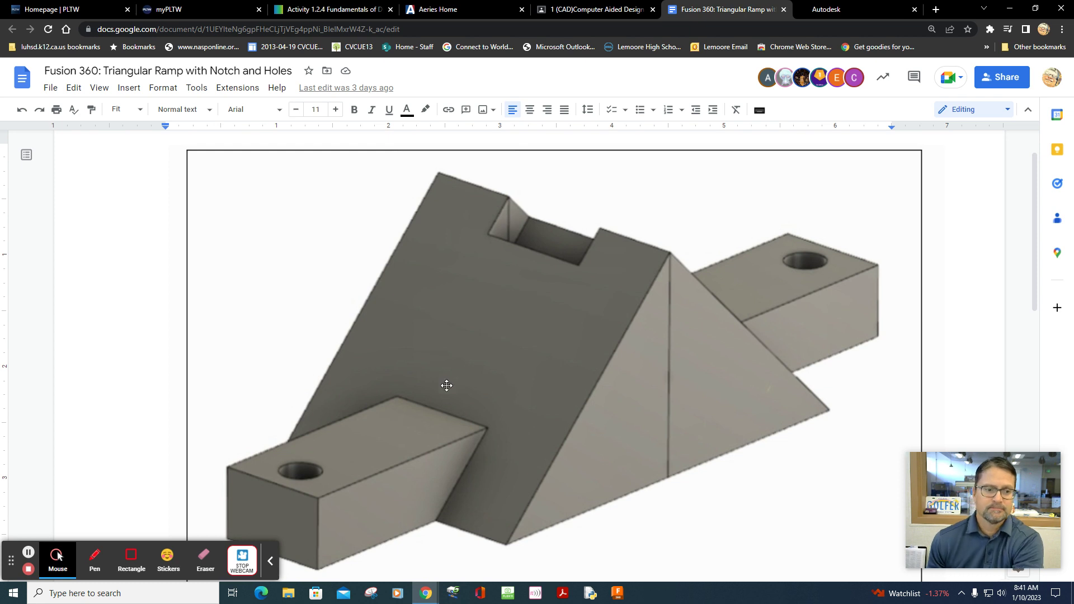
left_click(272, 562)
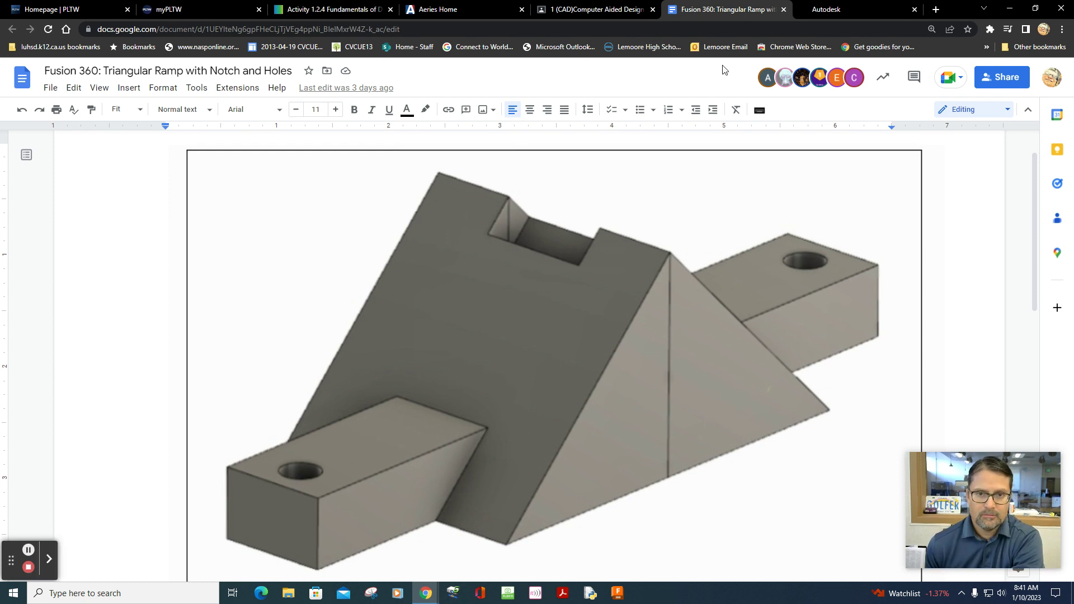
scroll(597, 174, "down", 9)
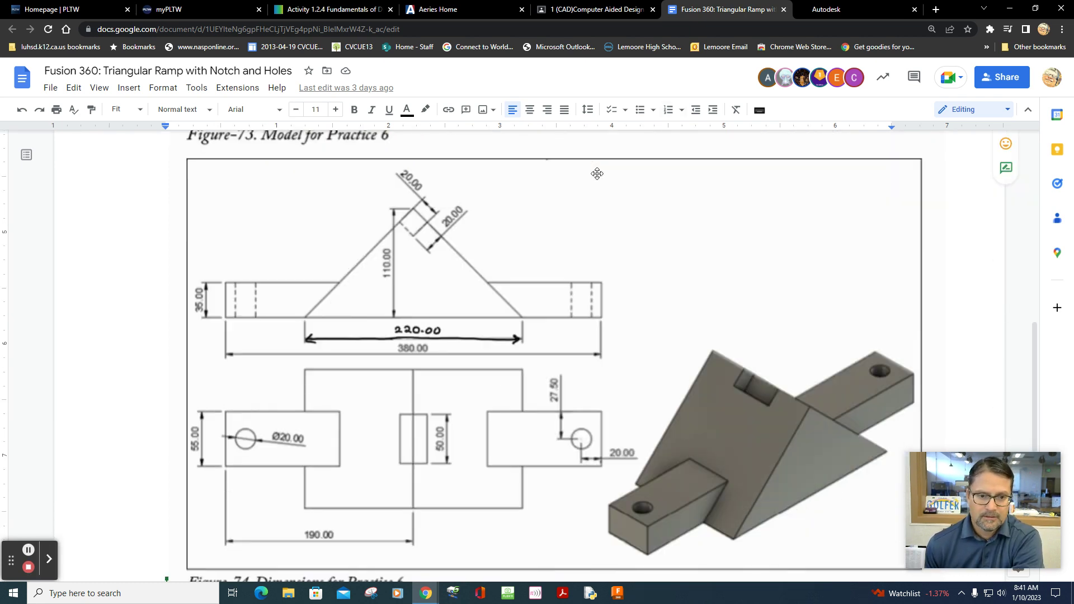
scroll(597, 174, "down", 1)
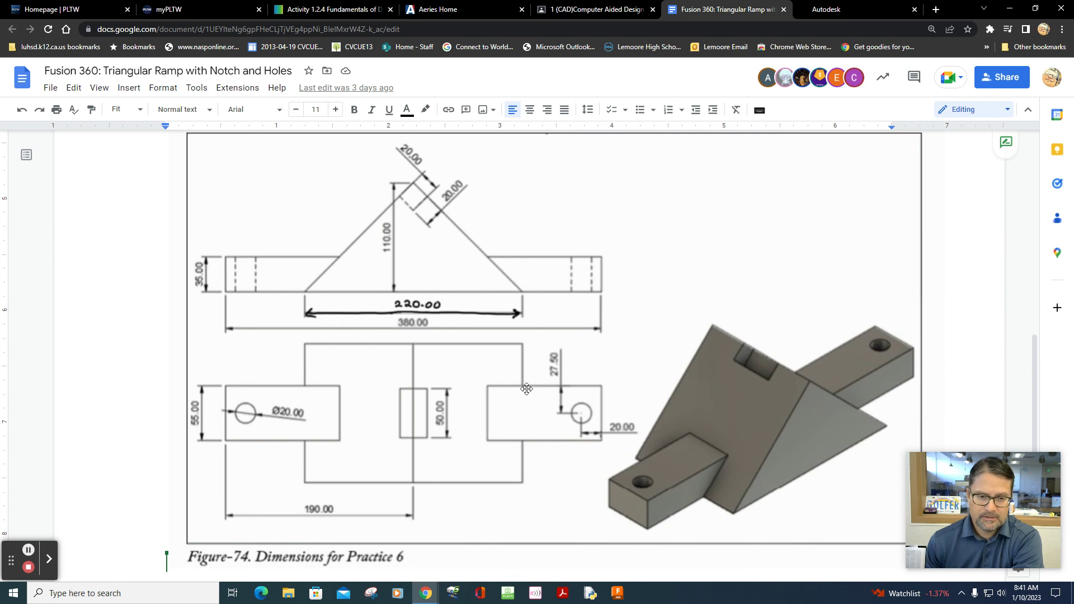
left_click(425, 341)
left_click(347, 348)
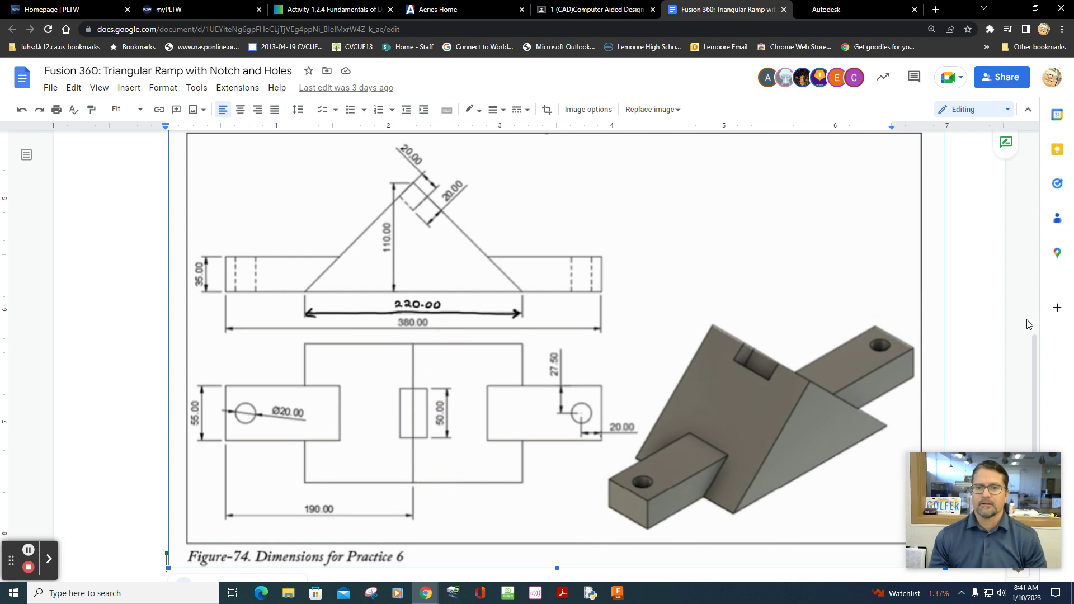
In the empty Fusion 360 design, start a new sketch on the front plane viewed from the front.
left_click(837, 9)
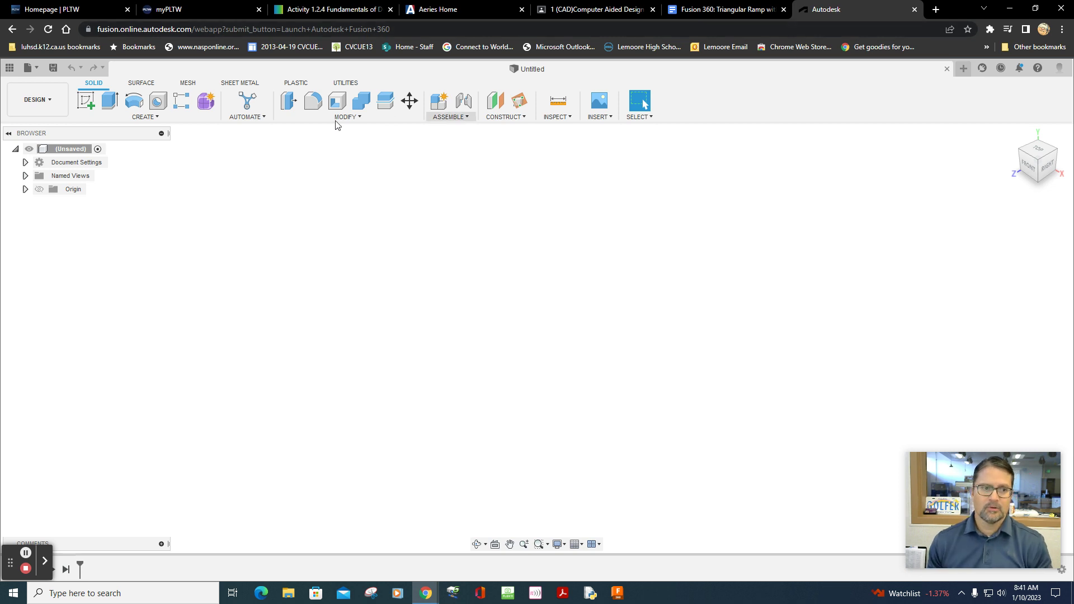
left_click(1028, 170)
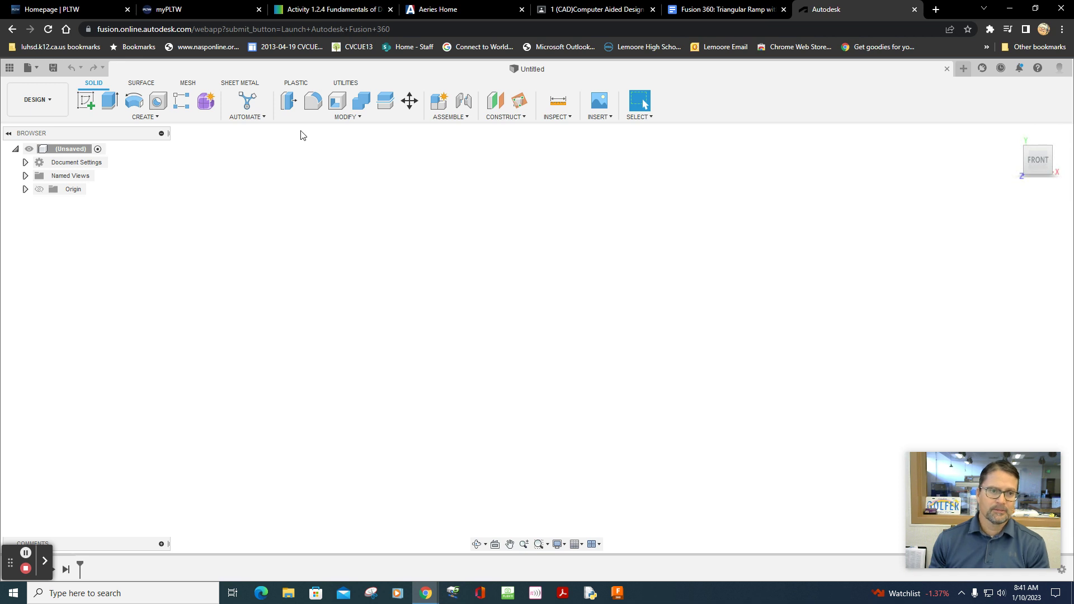
left_click(89, 104)
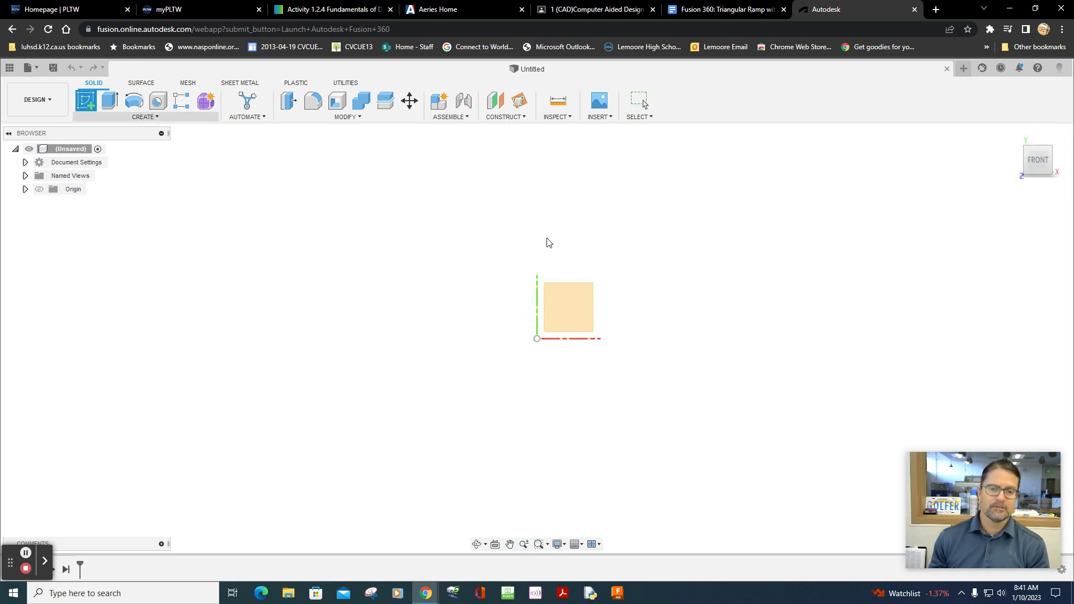
left_click(589, 312)
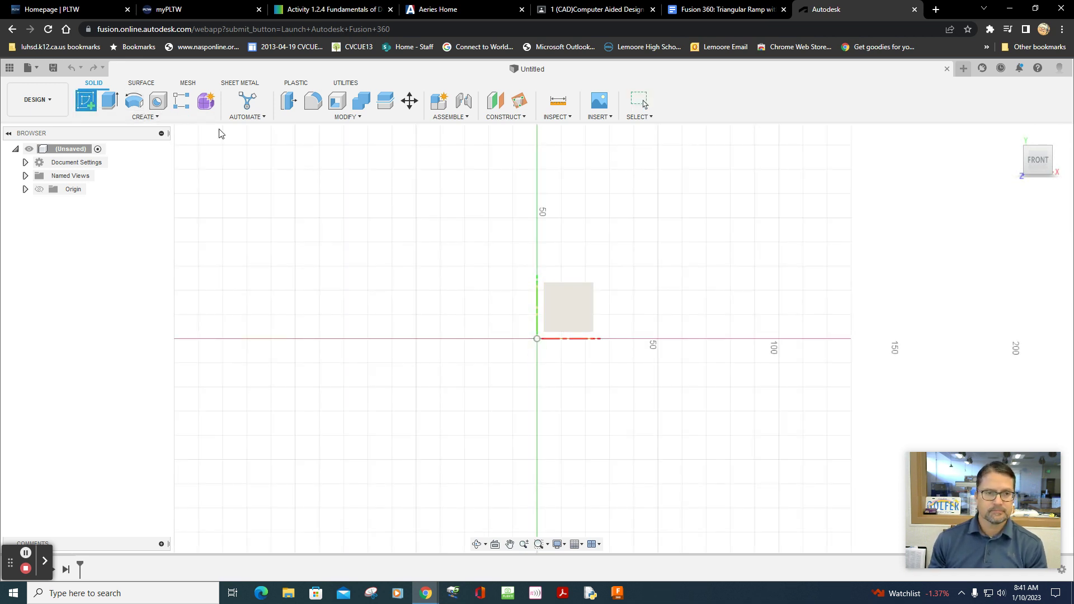
left_click(558, 311)
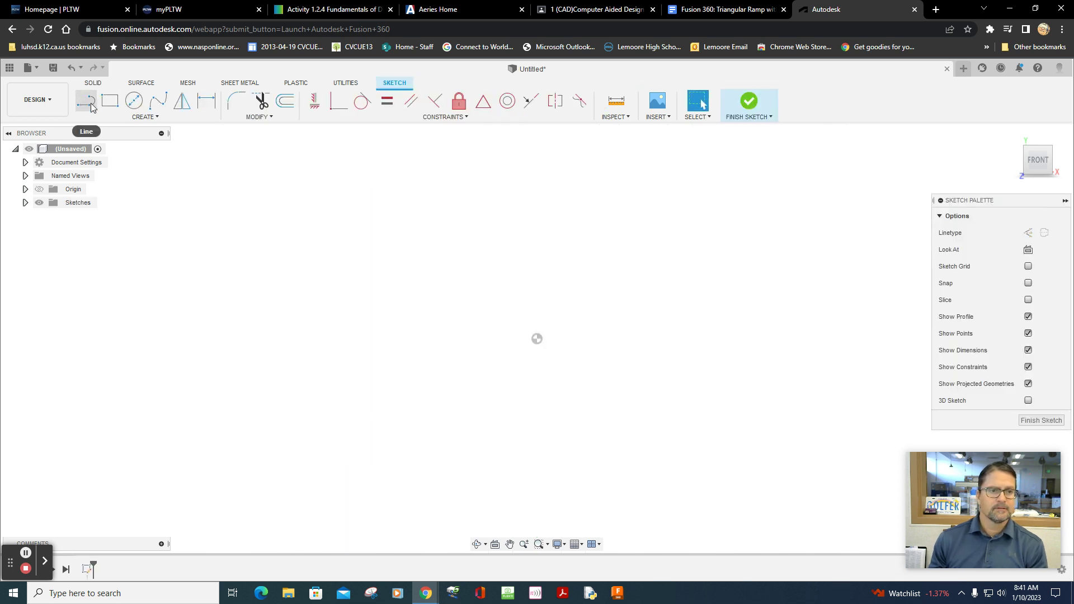
Draw a closed right triangle from the origin with a vertical edge and a sloped hypotenuse.
left_click(88, 102)
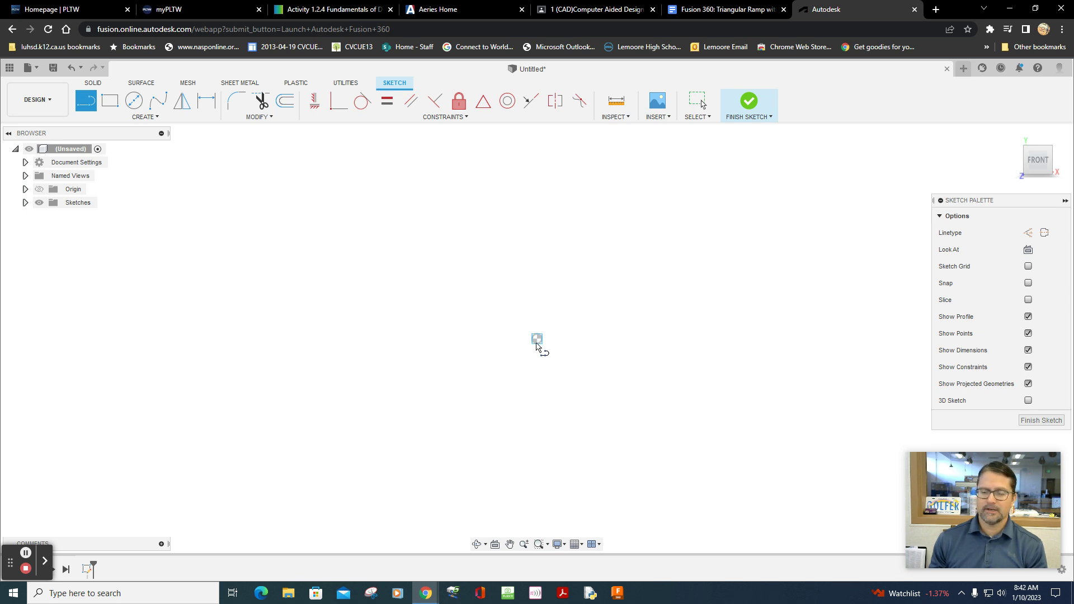
left_click(537, 346)
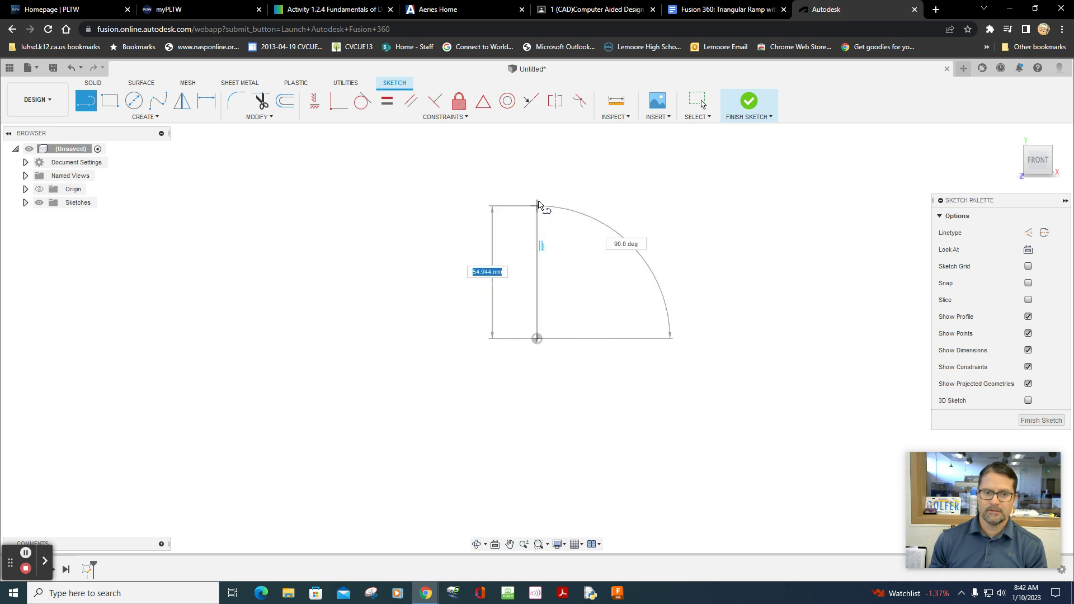
left_click(537, 200)
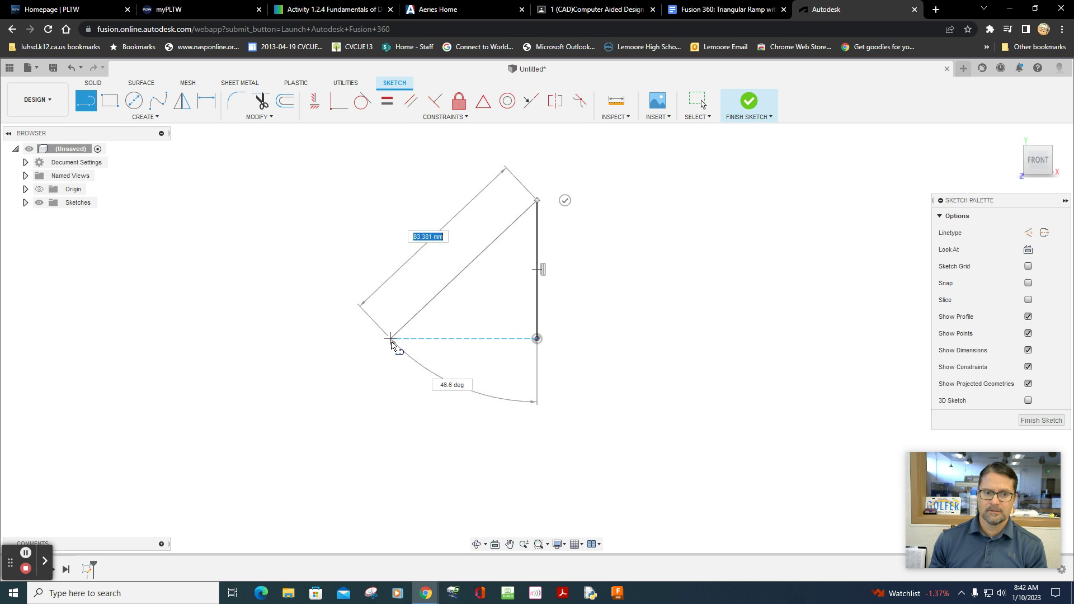
left_click(391, 338)
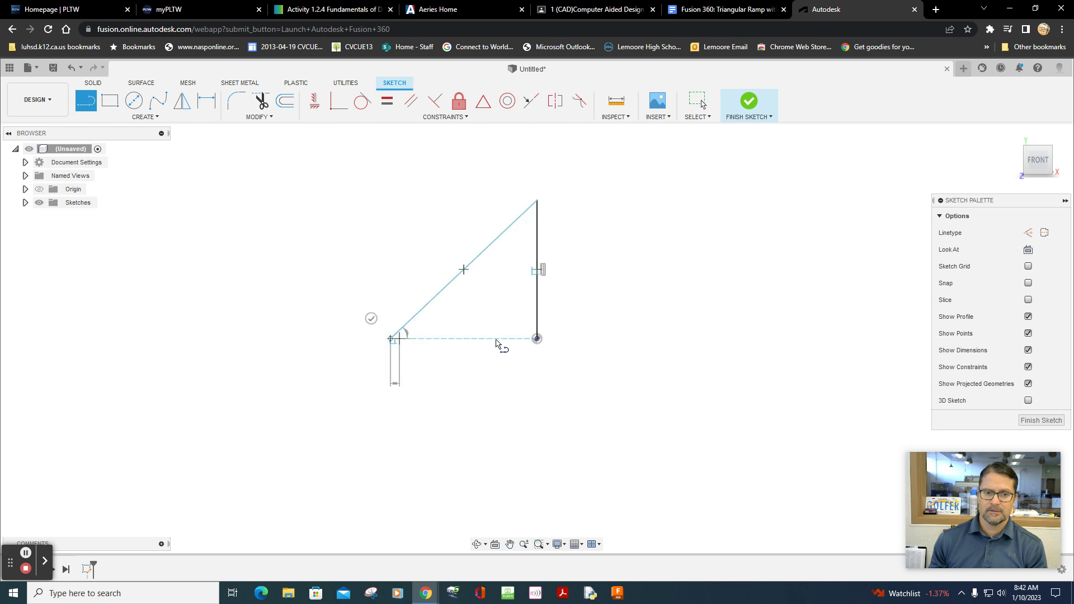
left_click(538, 339)
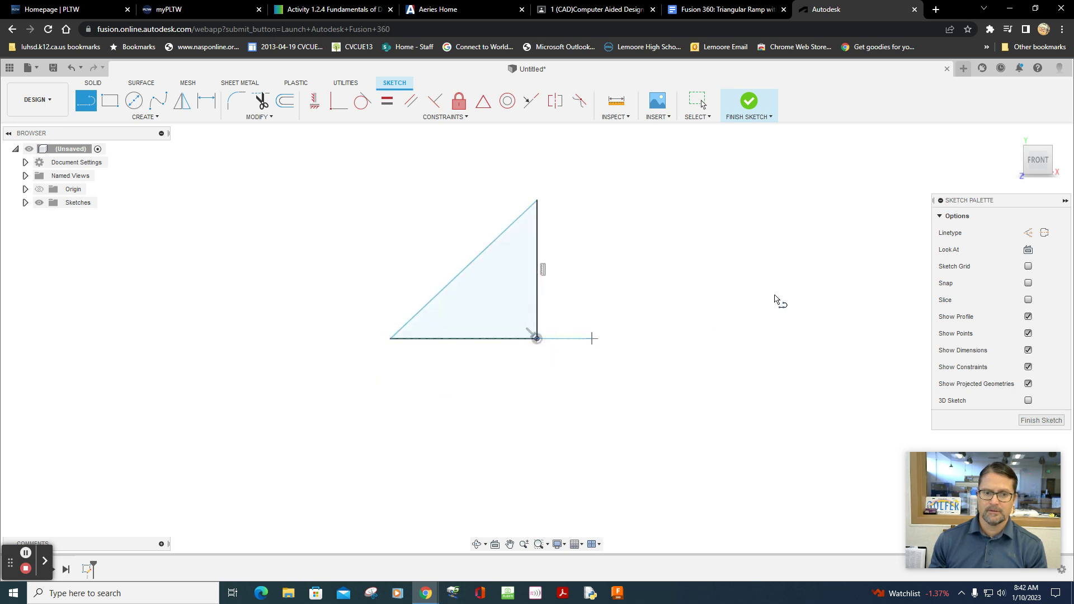
left_click(206, 101)
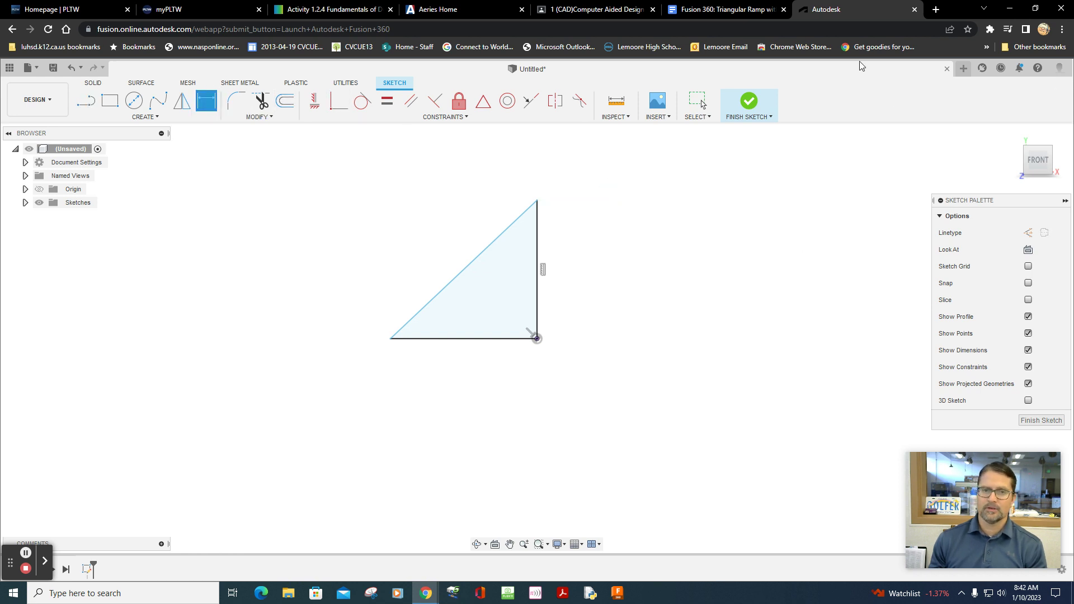
left_click(745, 11)
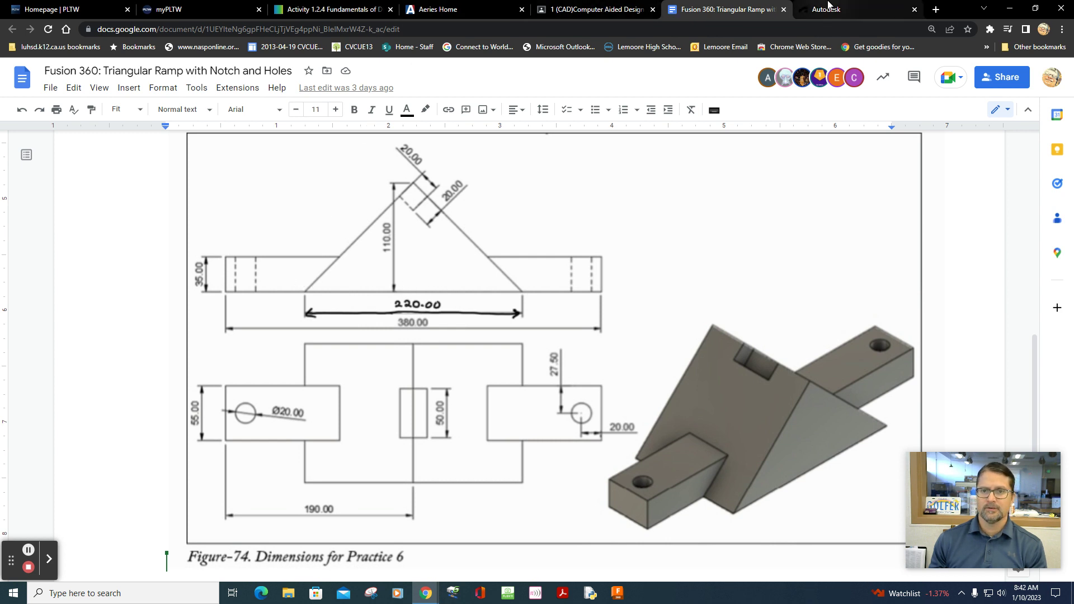
Dimension the triangle's base to 110 mm and its vertical edge to 110 mm.
left_click(832, 13)
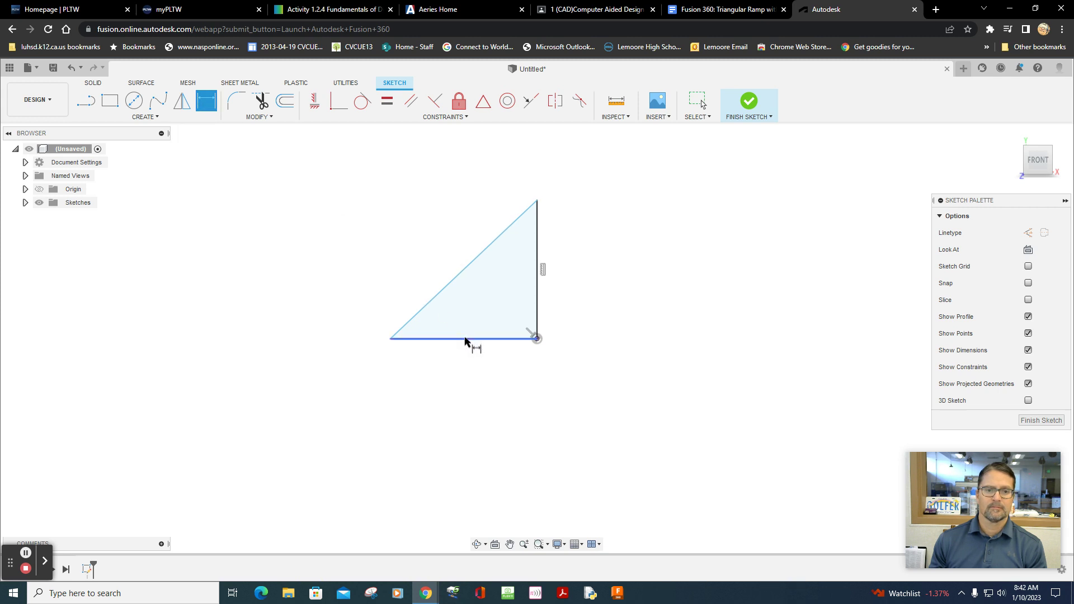
left_click(465, 356)
left_click(473, 379)
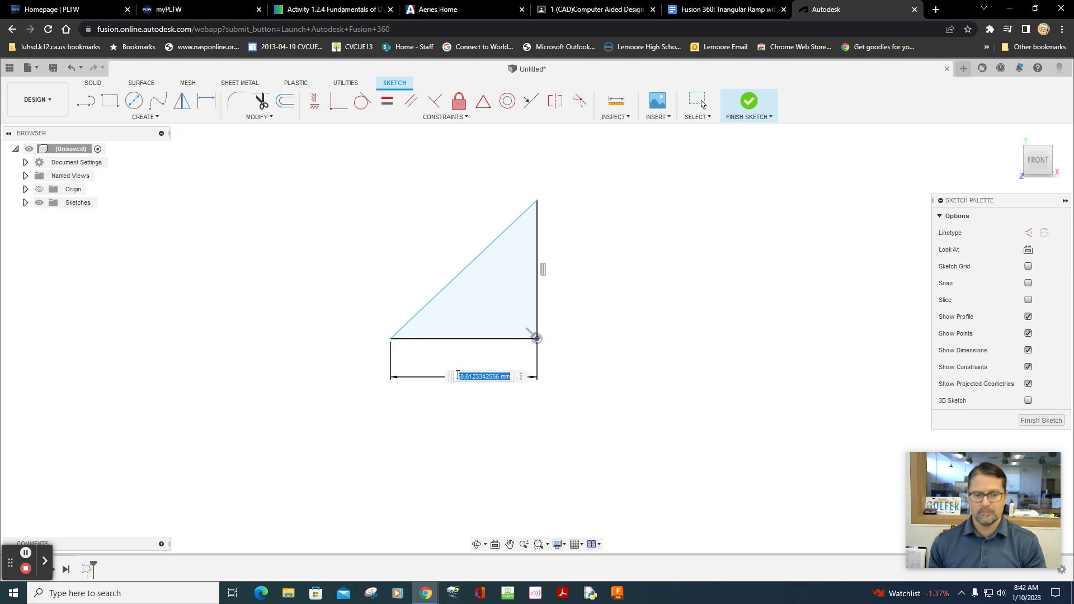
type("110")
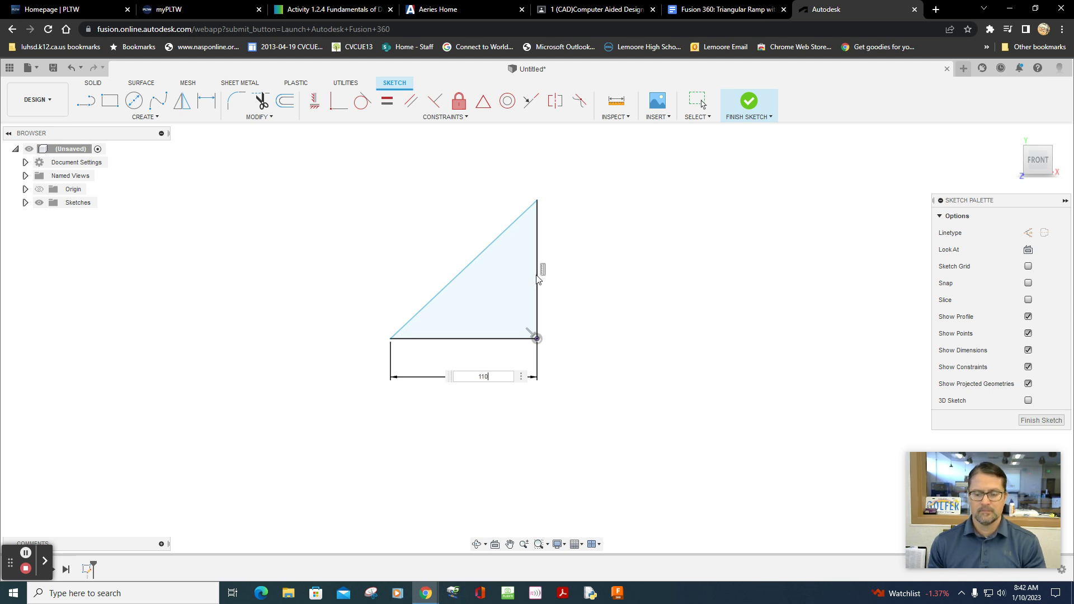
key("Return")
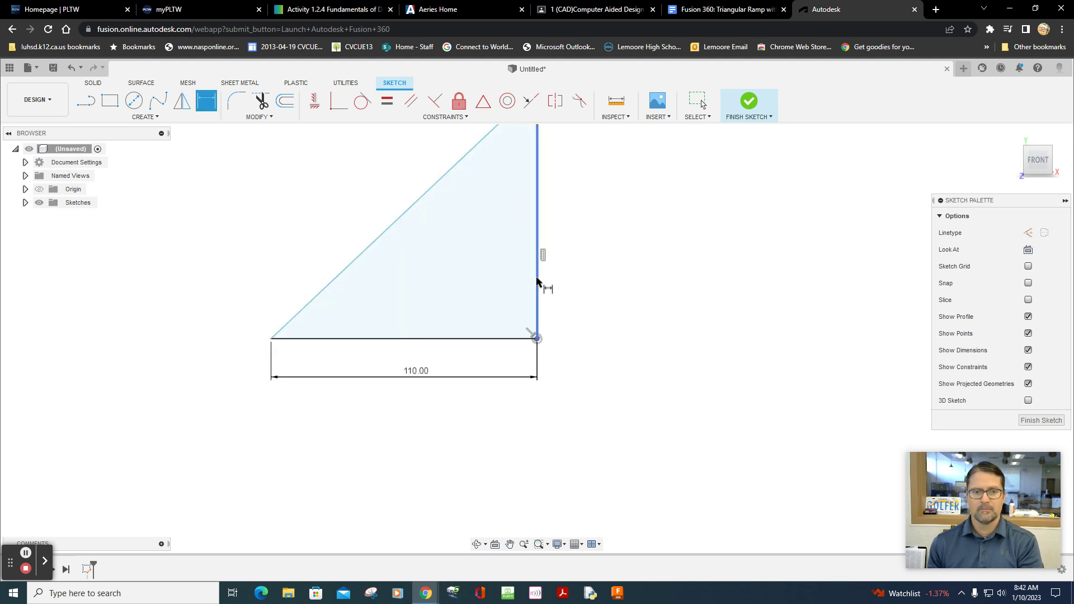
left_click(537, 279)
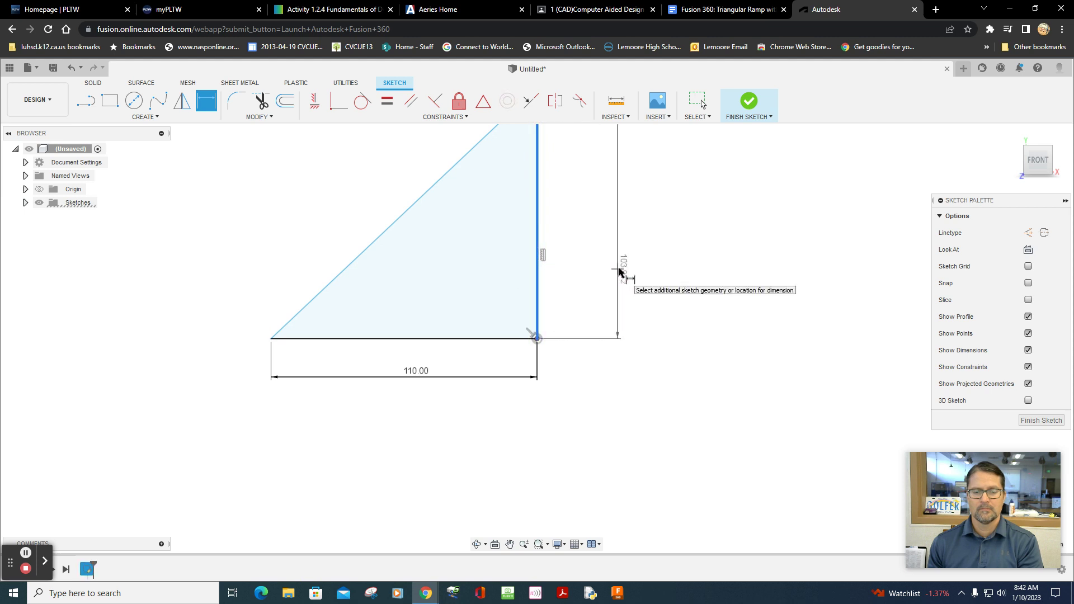
left_click(620, 259)
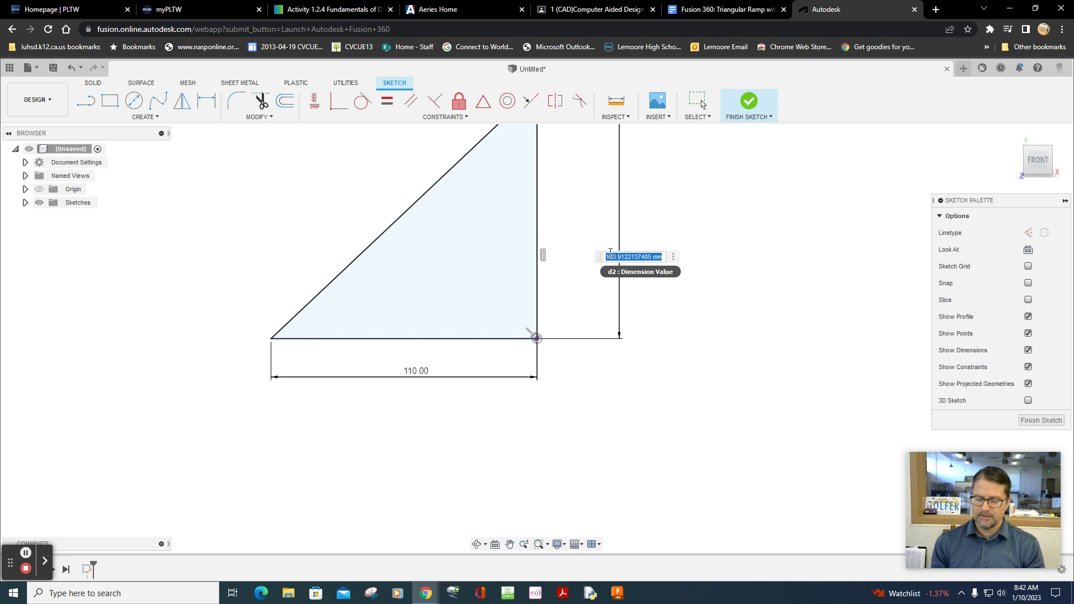
type("11")
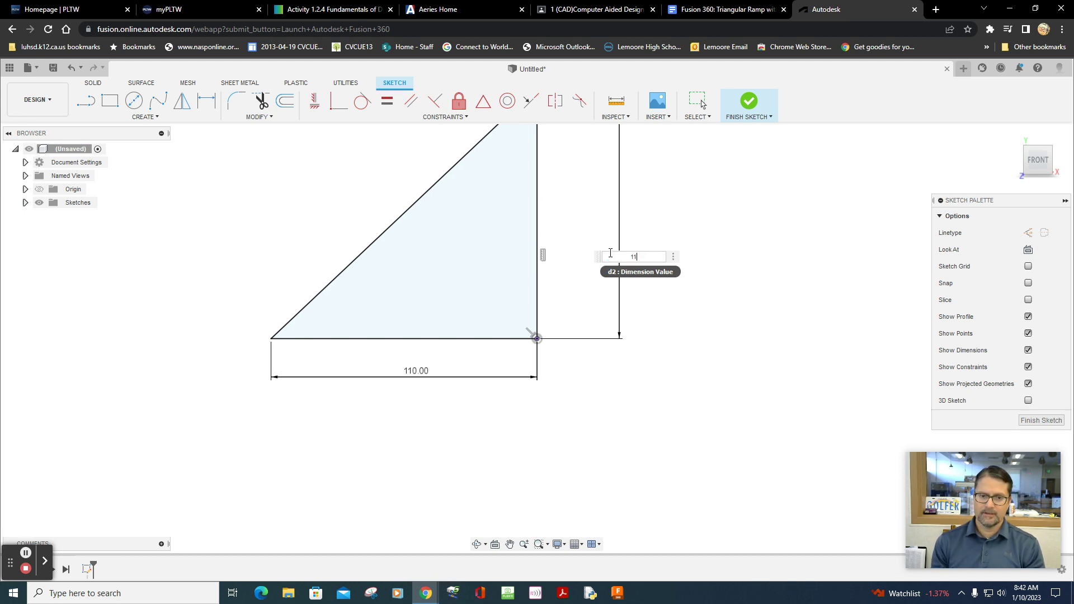
type("0")
key("Return")
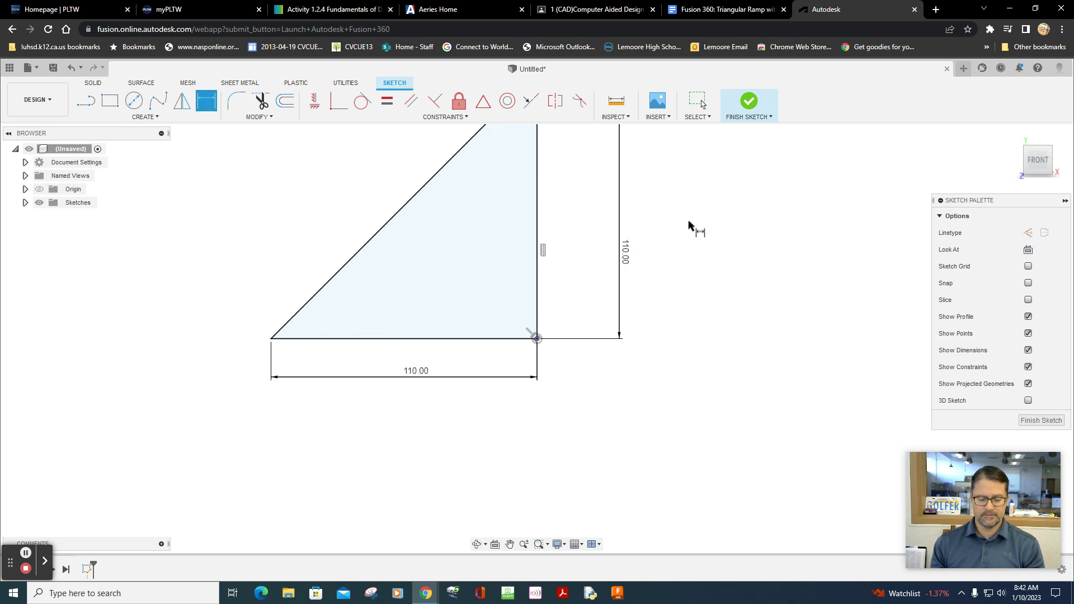
key("Escape")
mouse_move(692, 229)
middle_mouse_down()
mouse_move(673, 380)
mouse_move(703, 352)
mouse_move(731, 358)
middle_mouse_up()
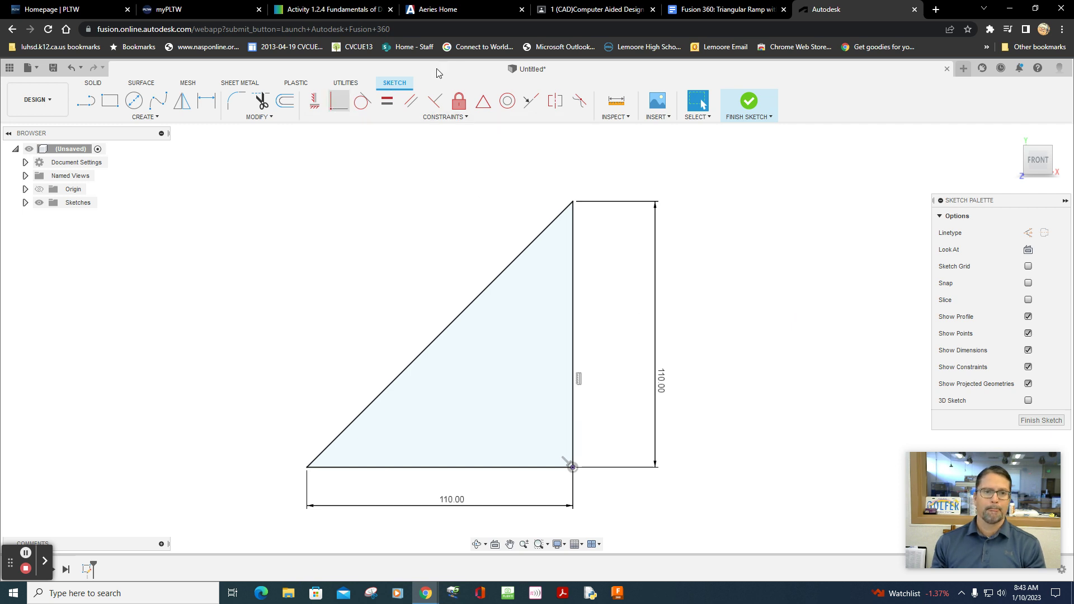
left_click(698, 12)
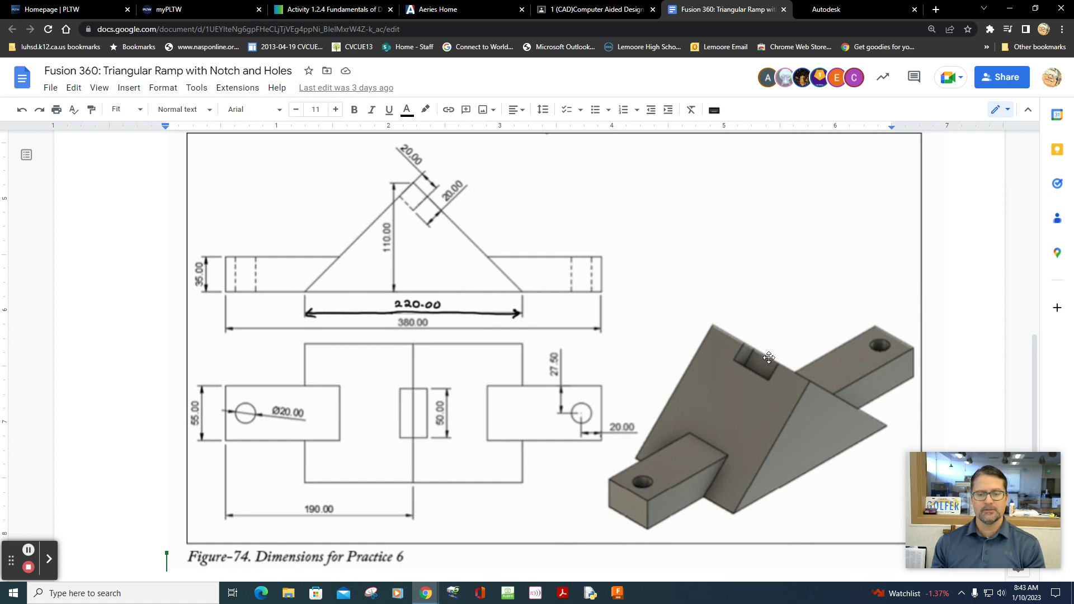
Scroll up to the Figure-73 ramp model picture, then return to Fusion 360.
scroll(769, 357, "up", 10)
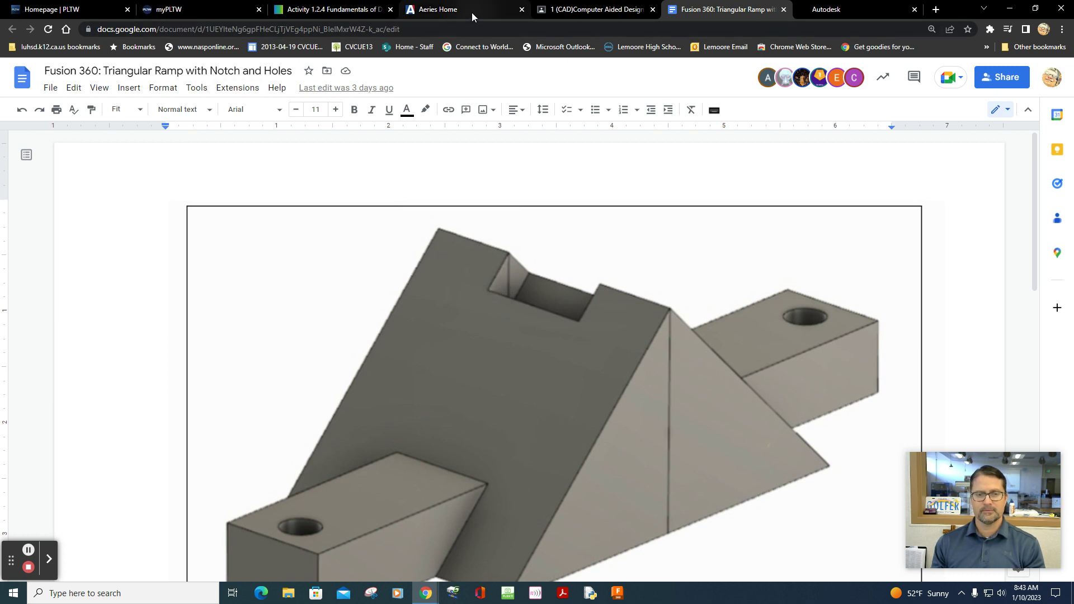
left_click(840, 8)
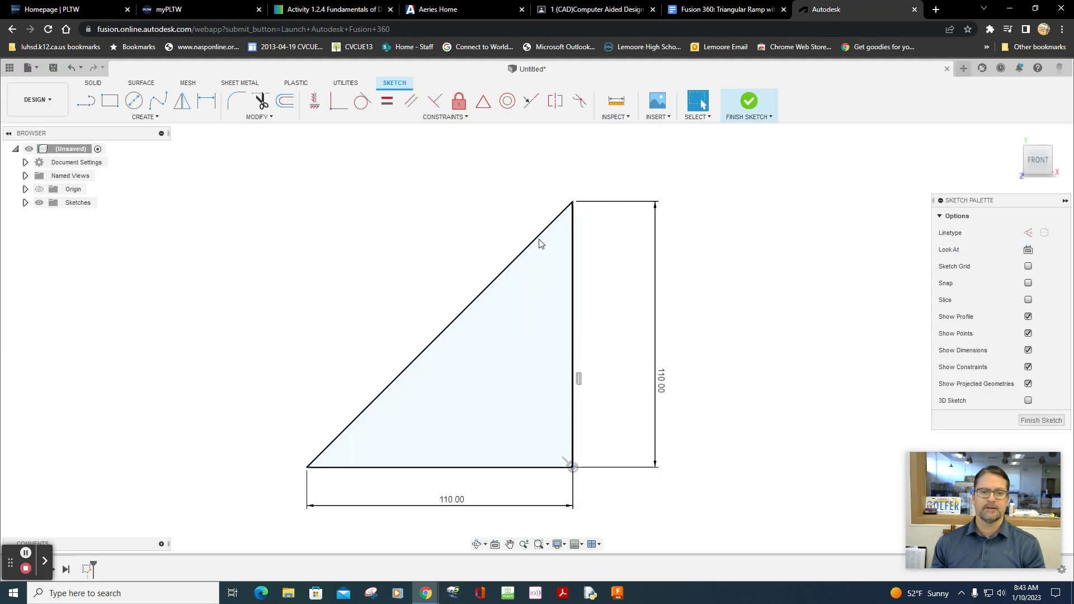
Glance over the reference document again, then return to the 110 × 110 triangle sketch.
left_click(715, 9)
scroll(628, 189, "down", 10)
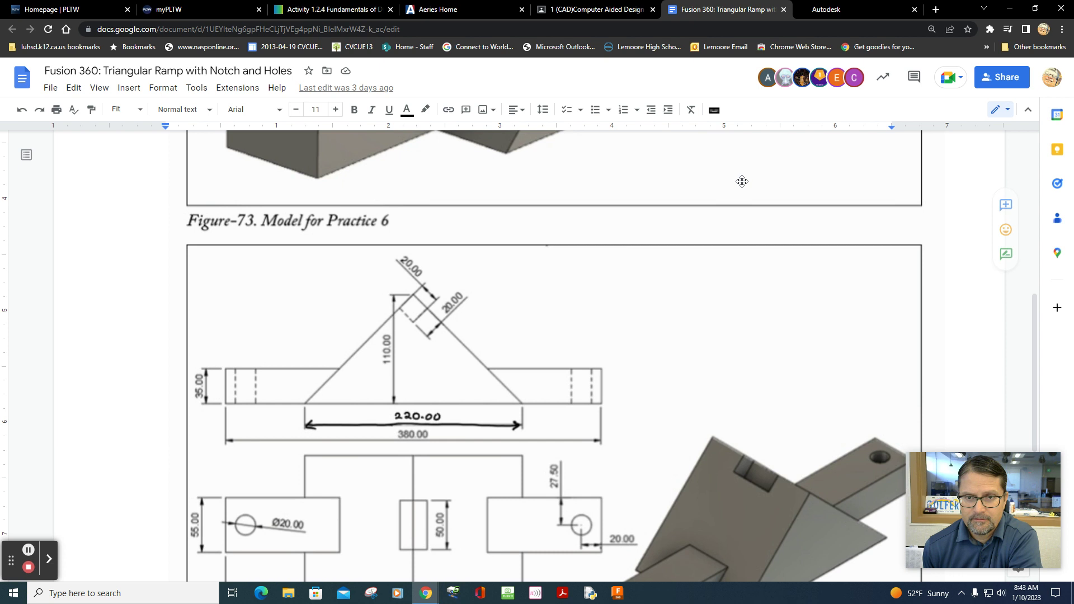
left_click(831, 12)
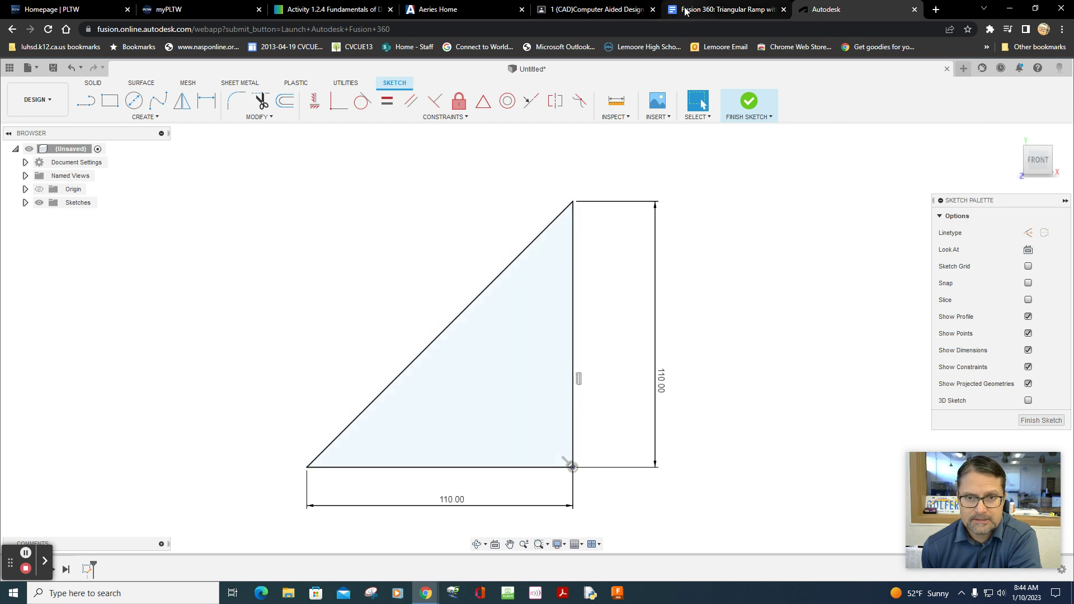
Try drawing a 20 mm line from the hypotenuse near the triangle's apex.
left_click(686, 11)
left_click(828, 10)
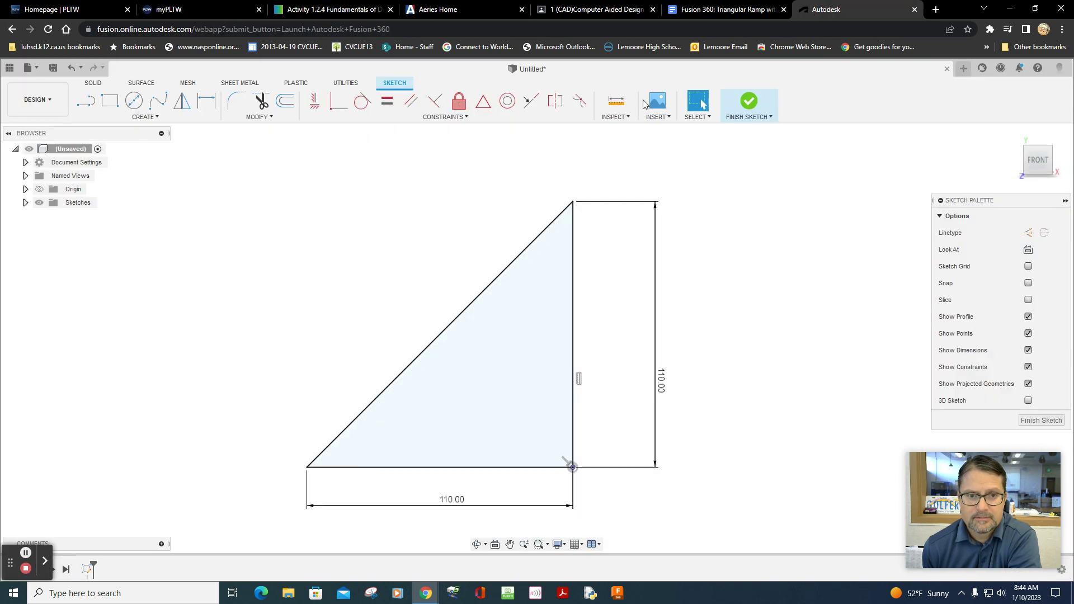
left_click(88, 104)
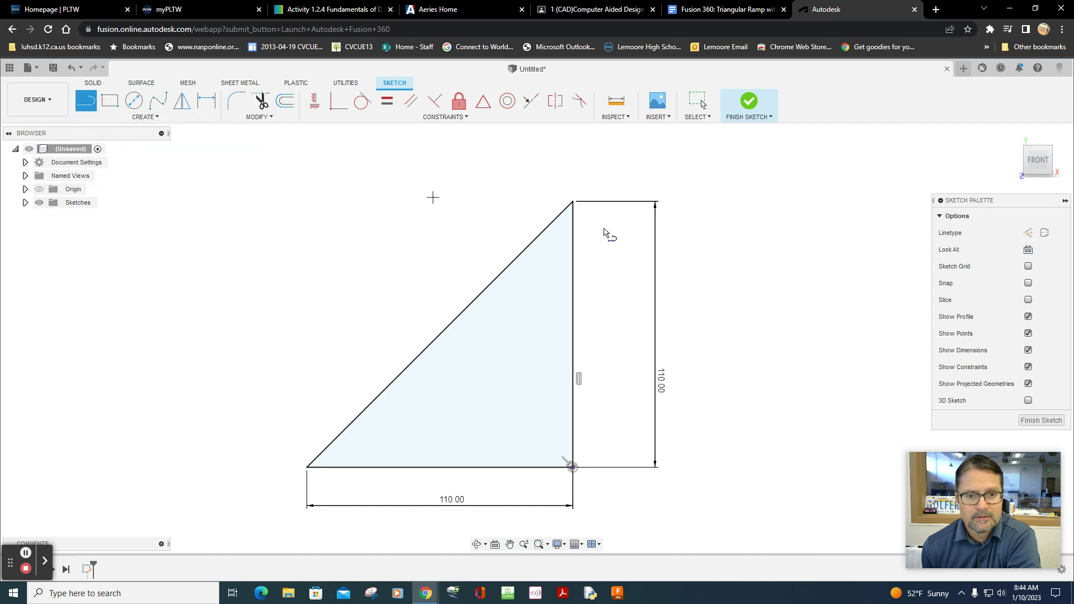
left_click(549, 234)
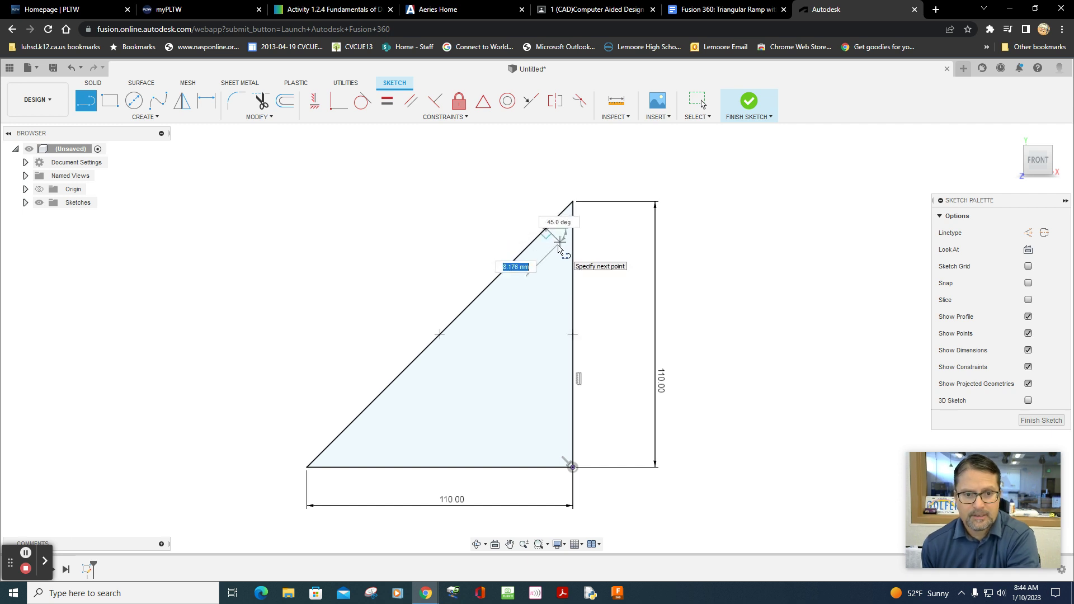
type("20")
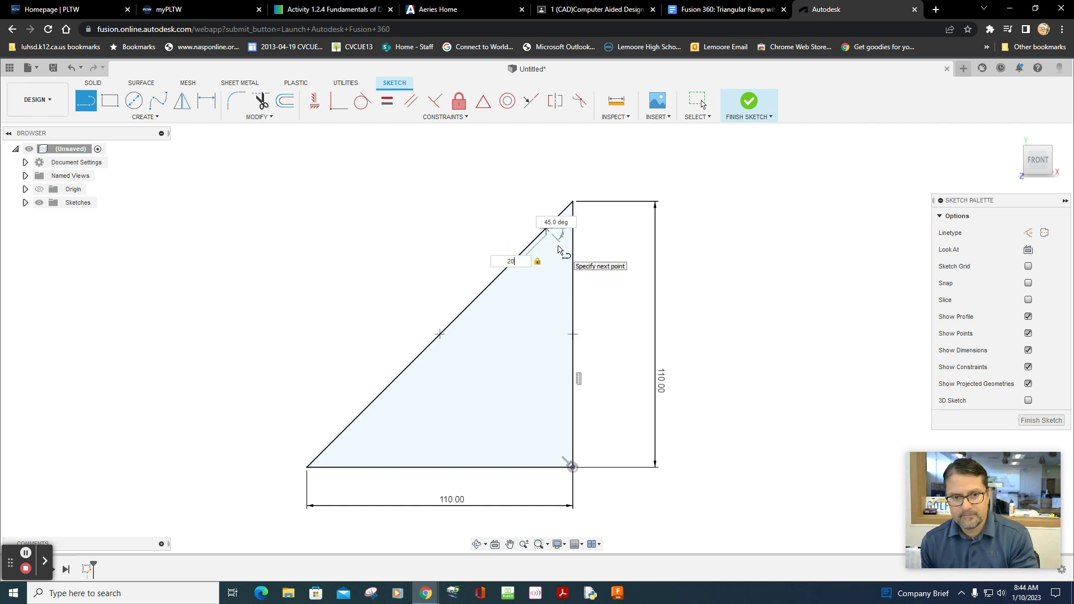
key("Tab")
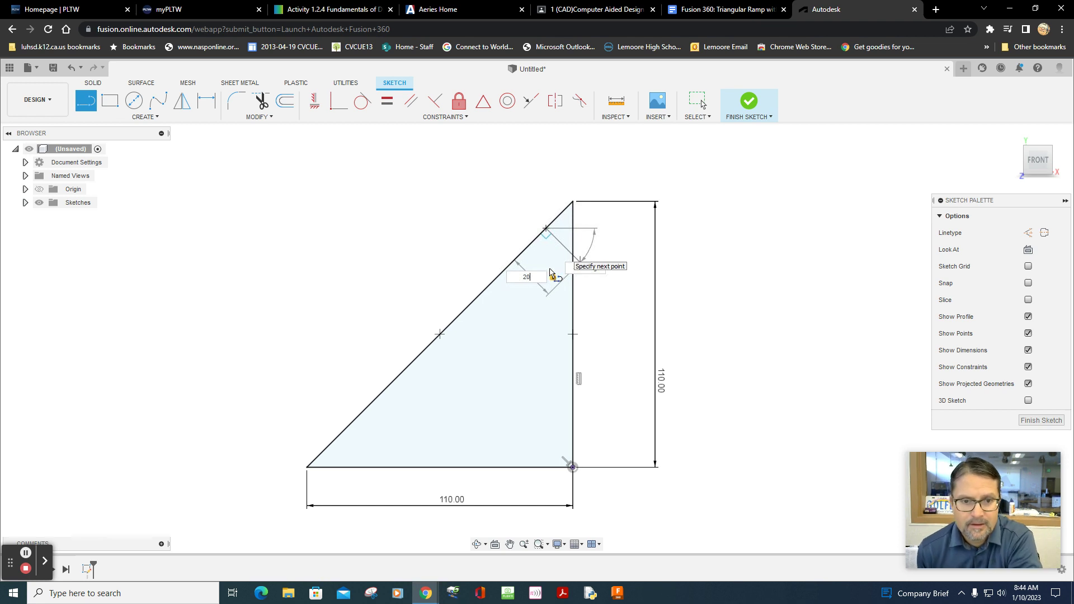
key("Tab")
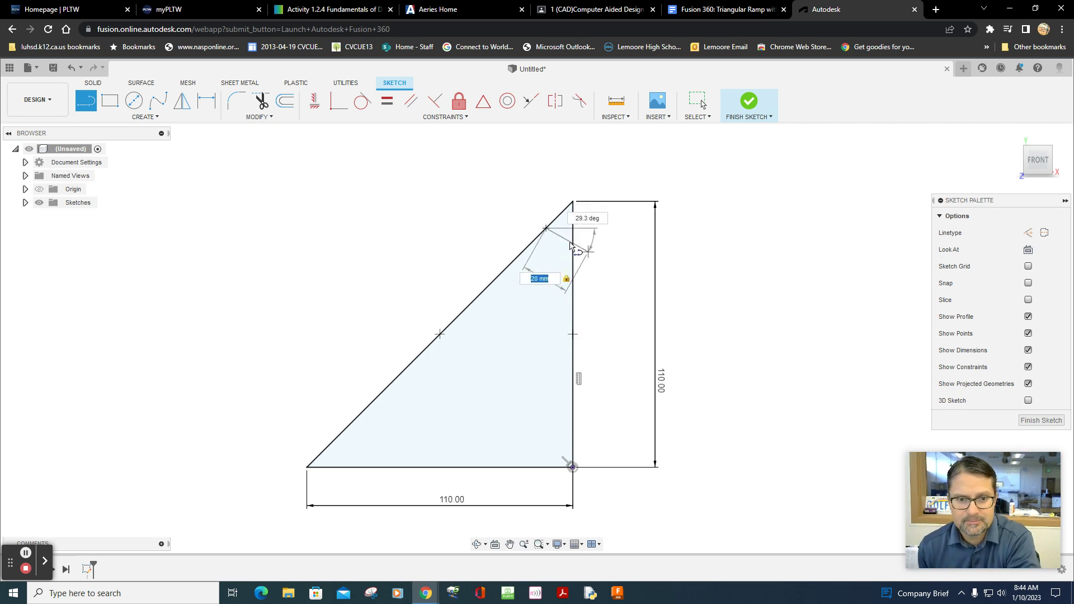
key("BackSpace")
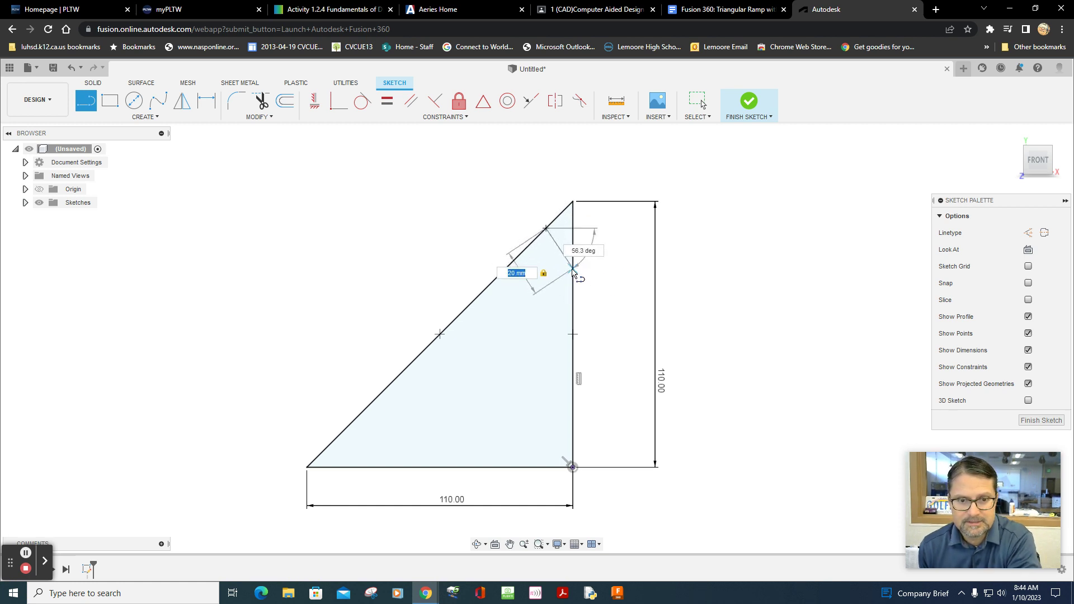
left_click(572, 272)
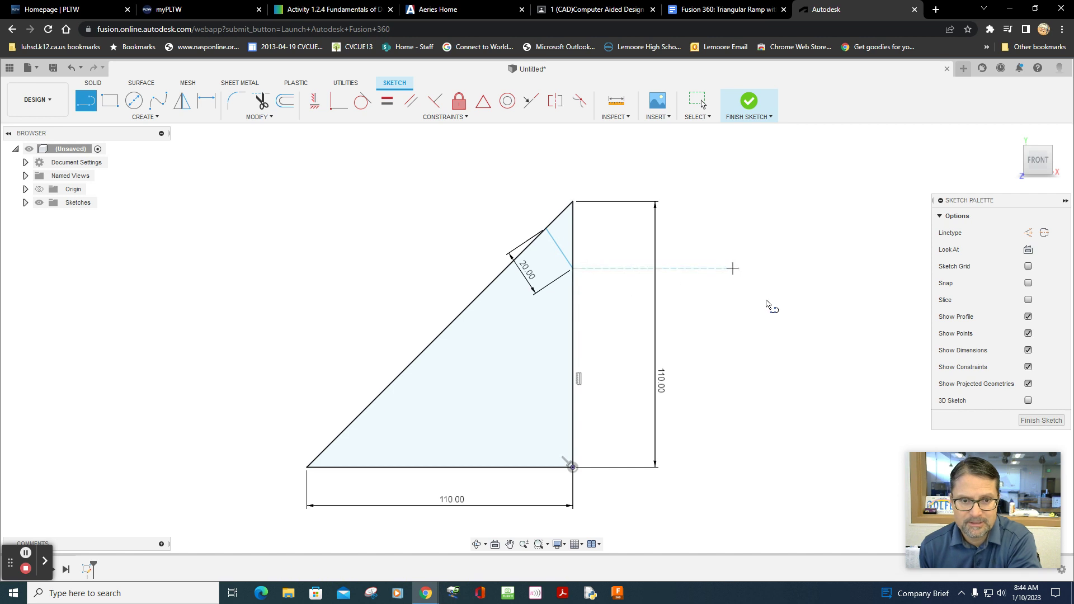
key("Escape")
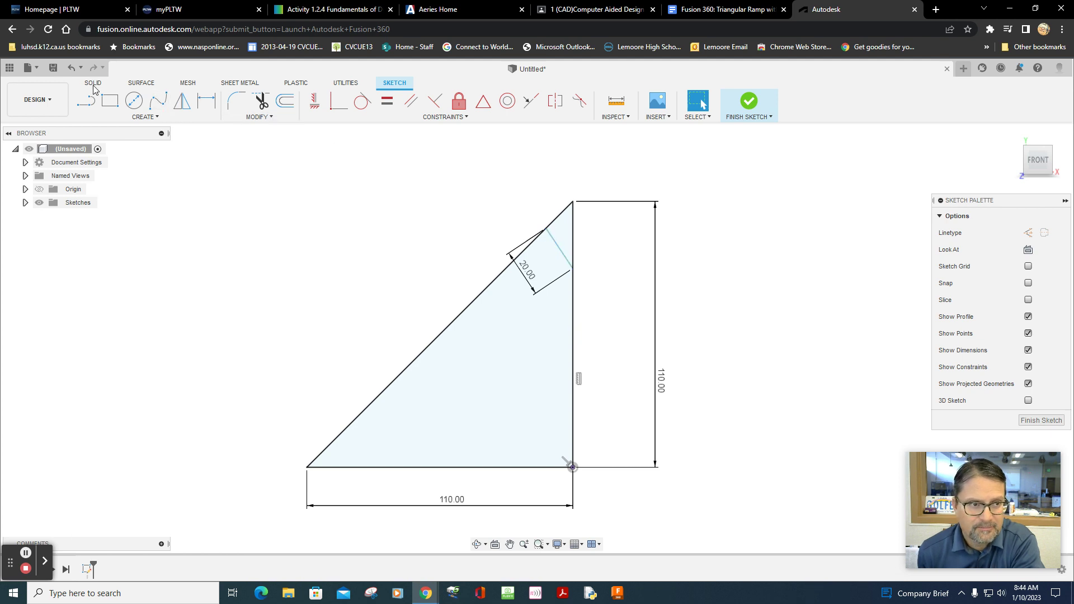
Undo the misplaced line and redraw it from the hypotenuse to the vertical edge.
left_click(72, 67)
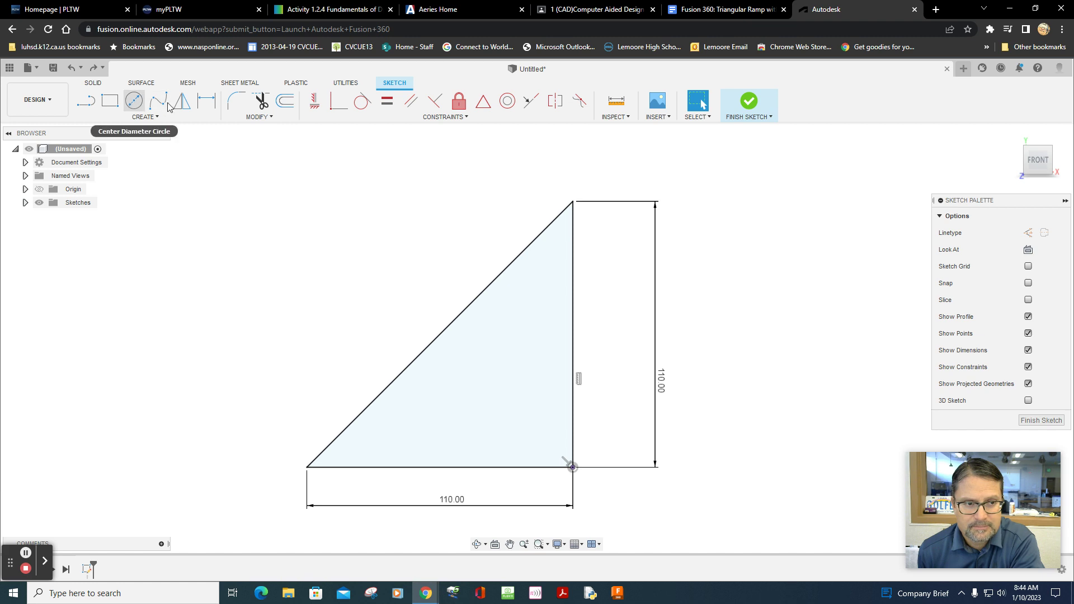
left_click(87, 101)
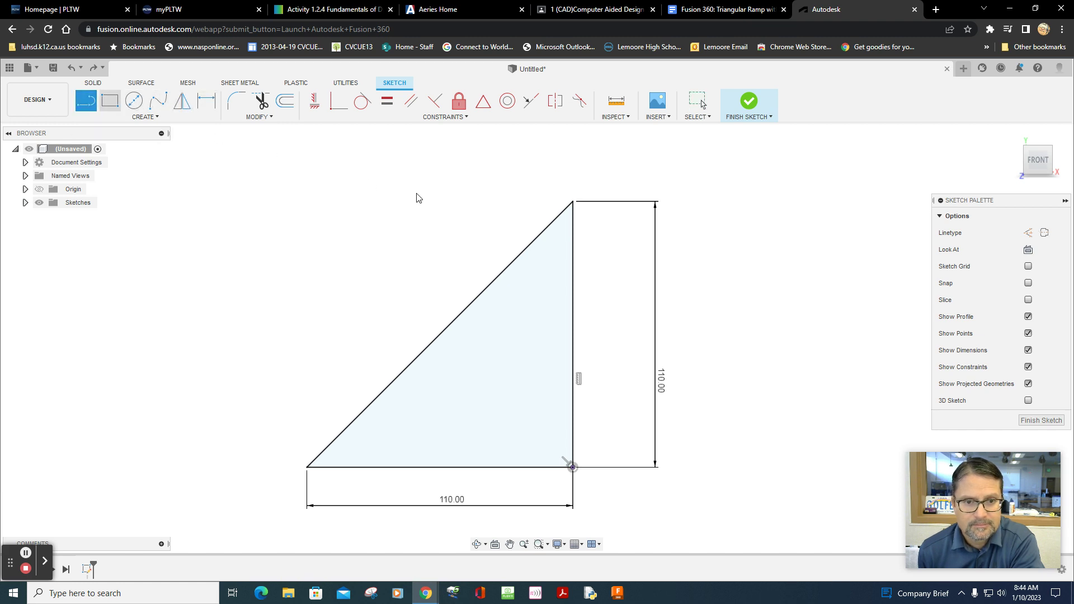
left_click(537, 237)
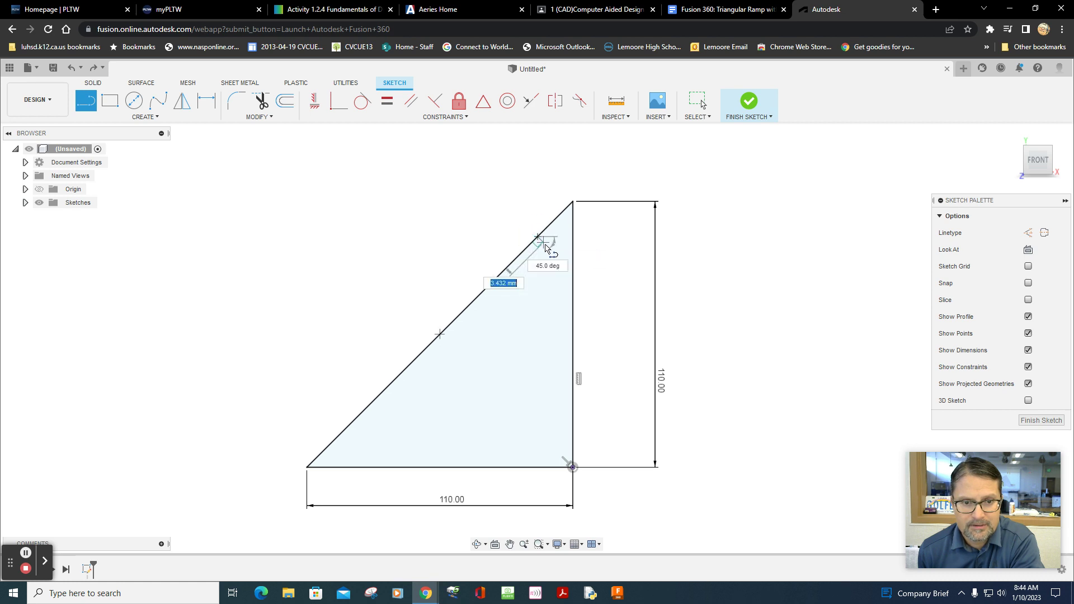
left_click(573, 267)
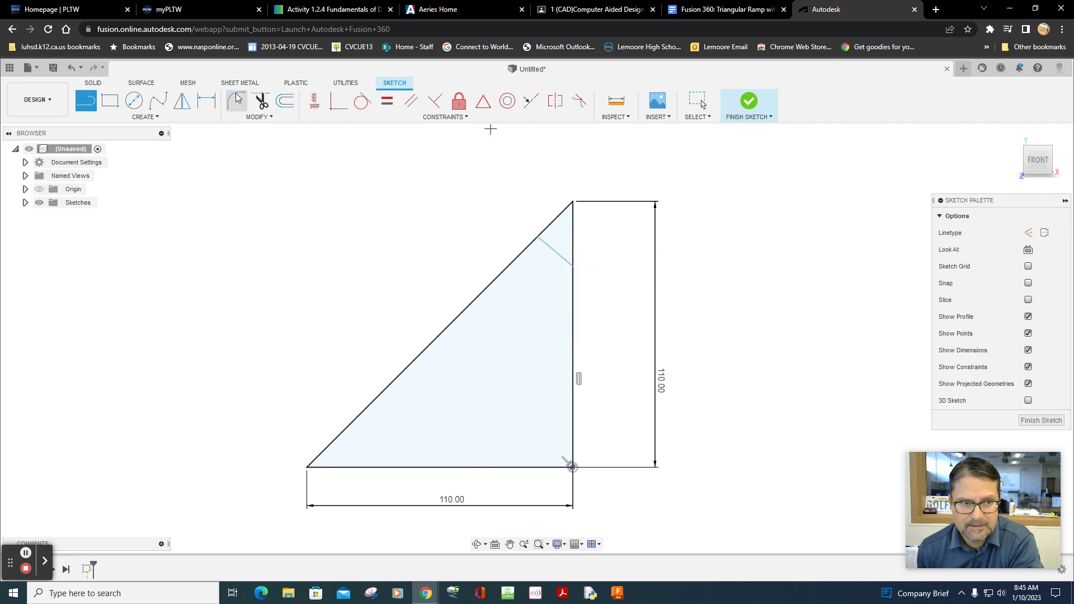
Give the short corner-cut line a 20 mm length dimension.
left_click(217, 105)
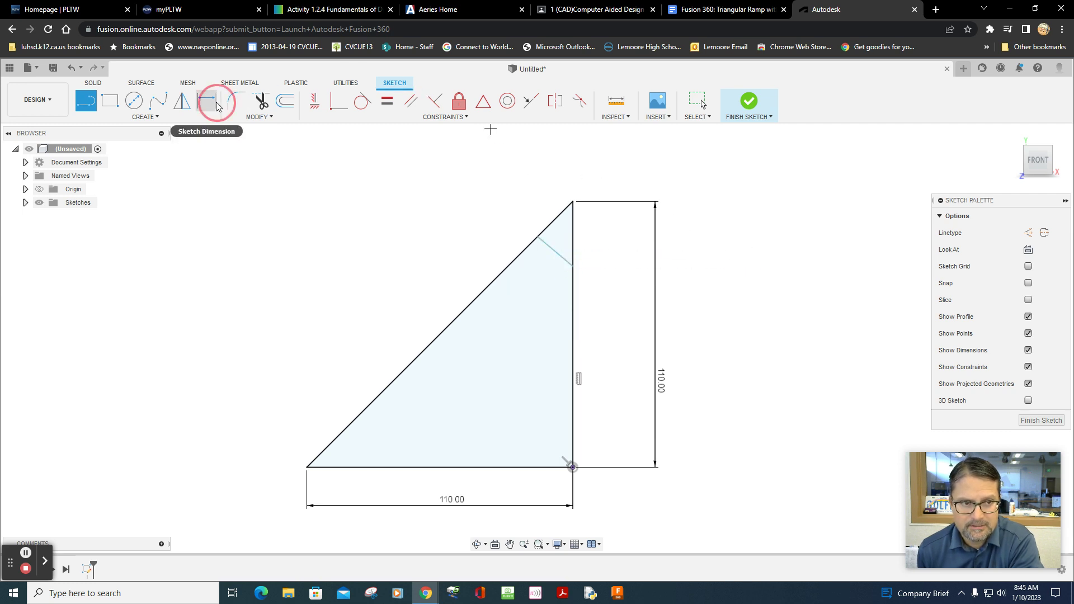
left_click(557, 255)
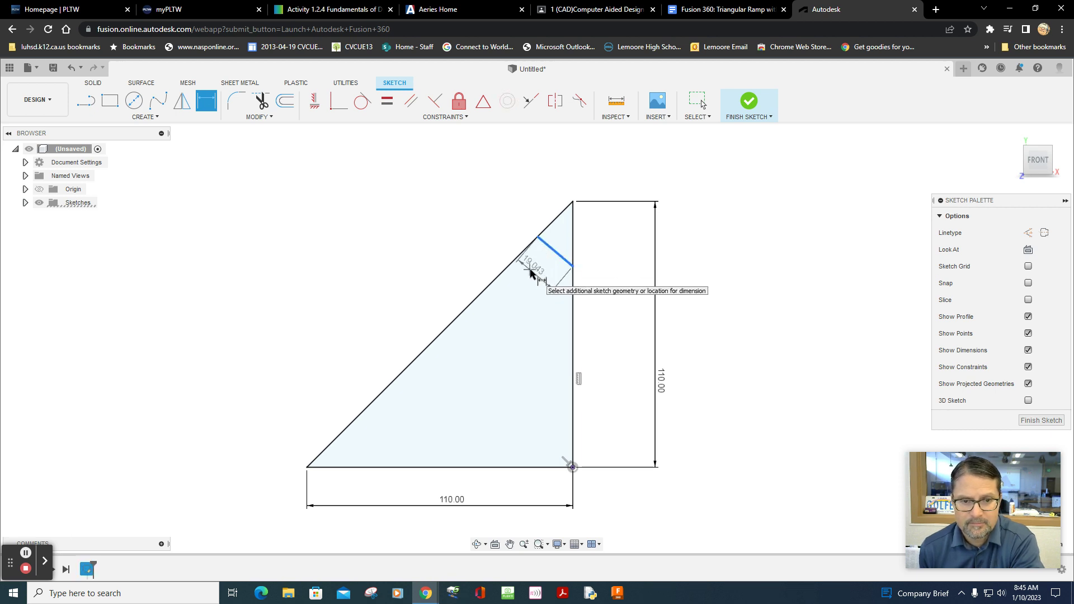
left_click(531, 270)
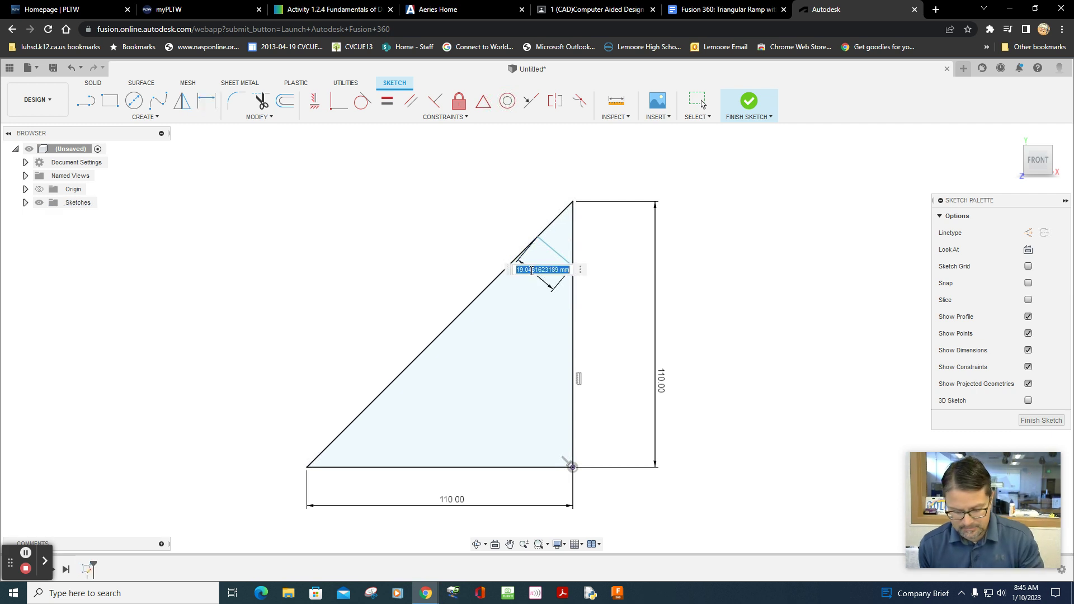
type("20")
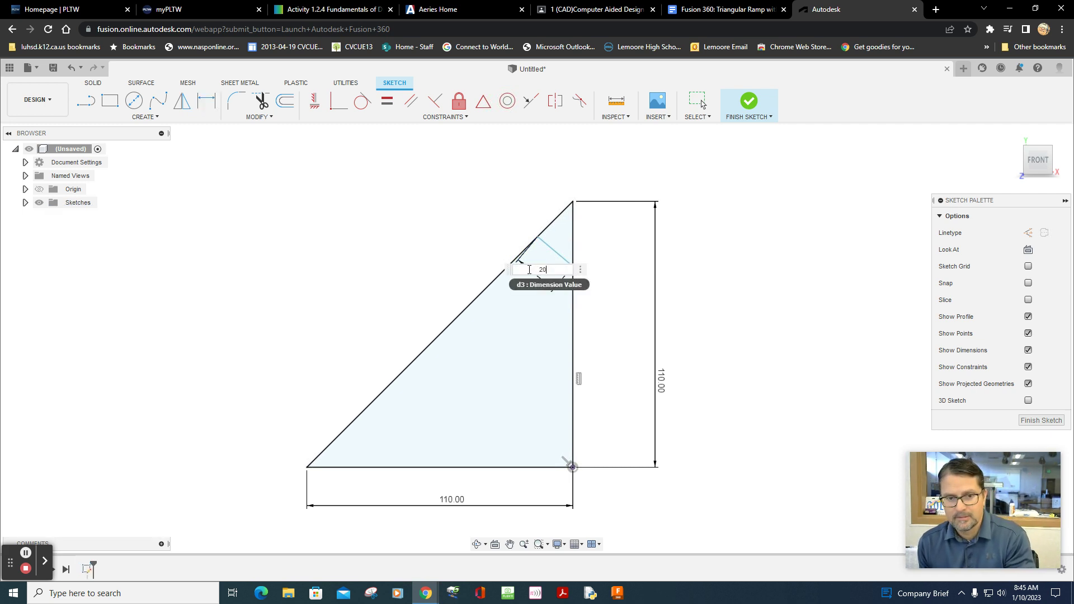
key("Return")
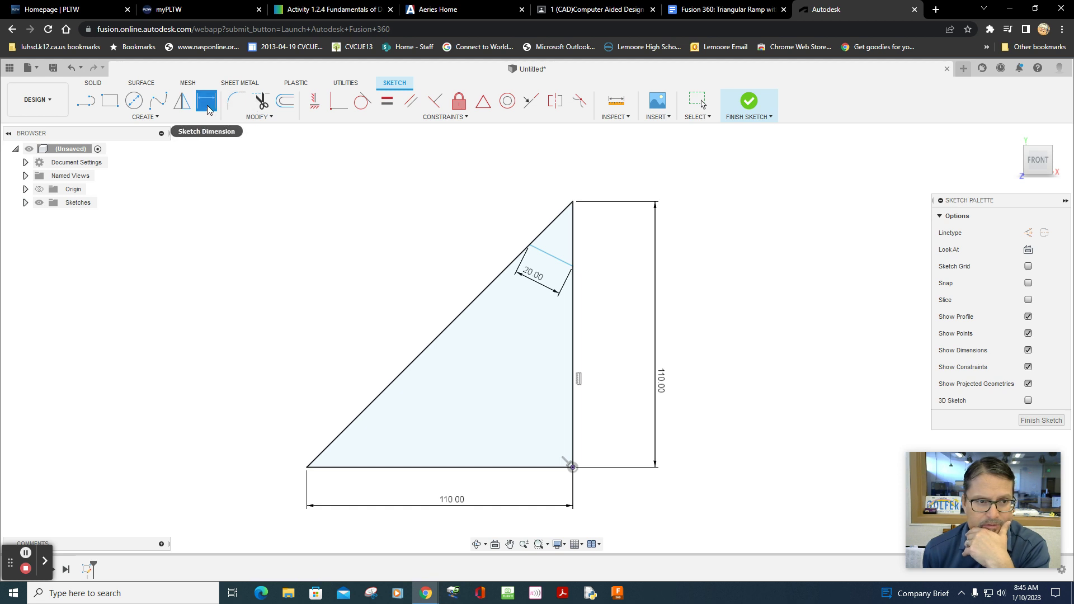
Add an angle dimension at the triangle's top corner, trying 45° and then setting 90°.
left_click(536, 238)
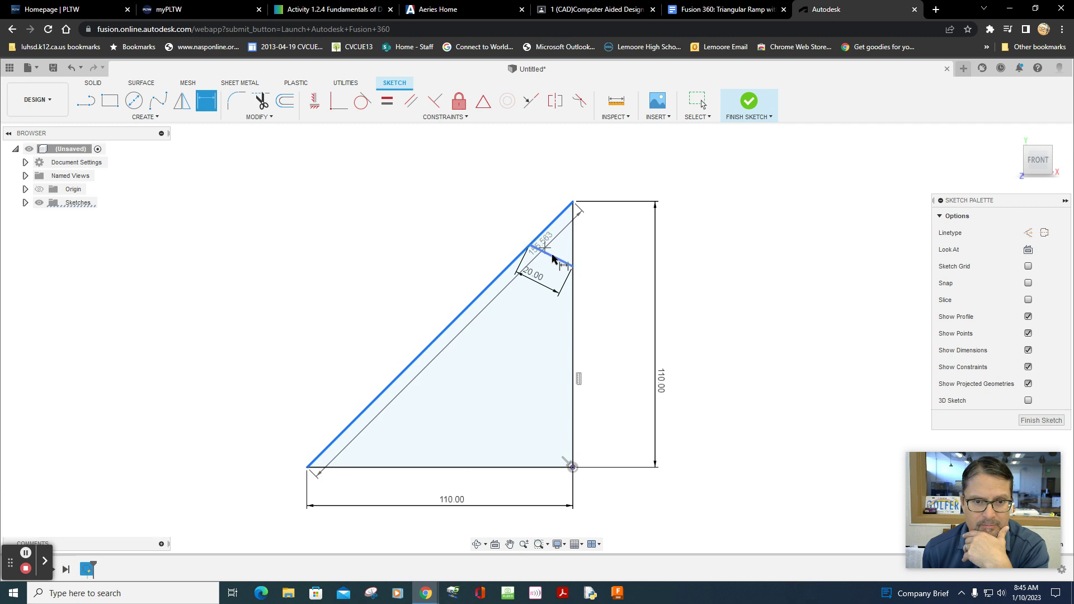
left_click(553, 256)
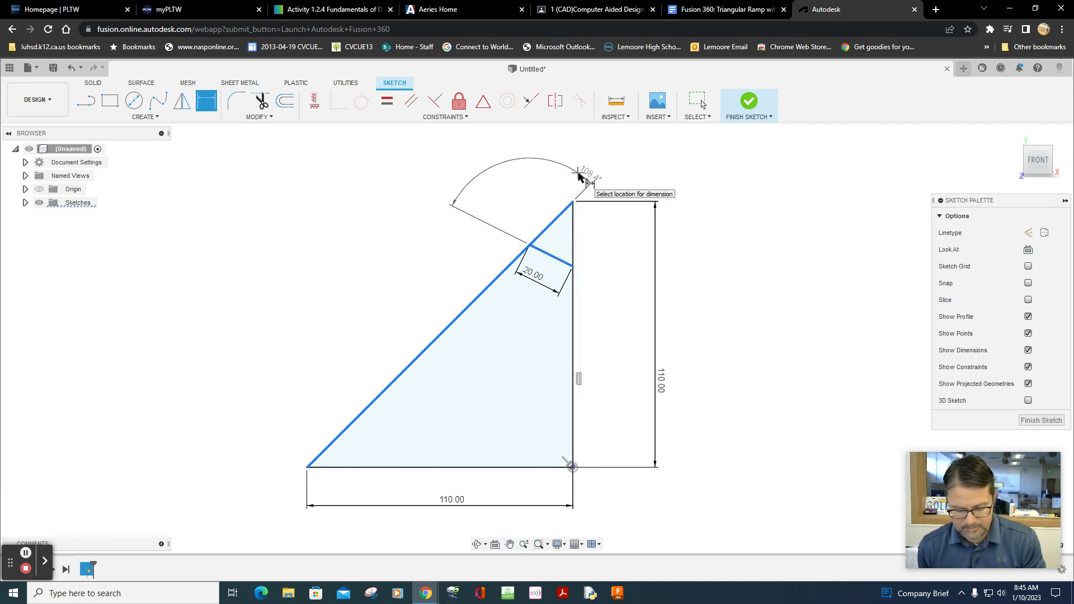
left_click(589, 243)
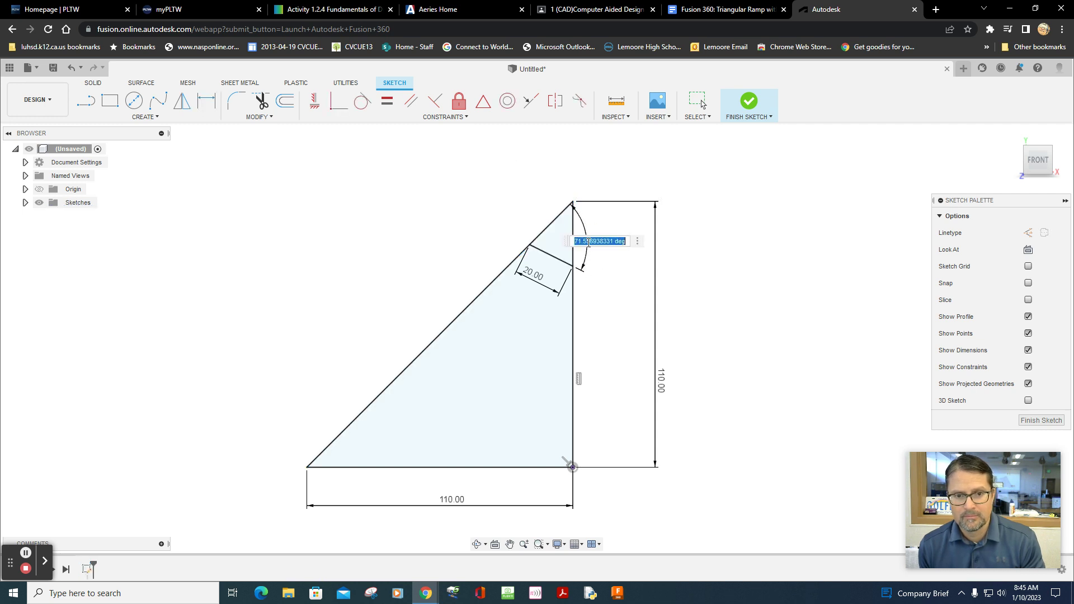
type("45")
key("Return")
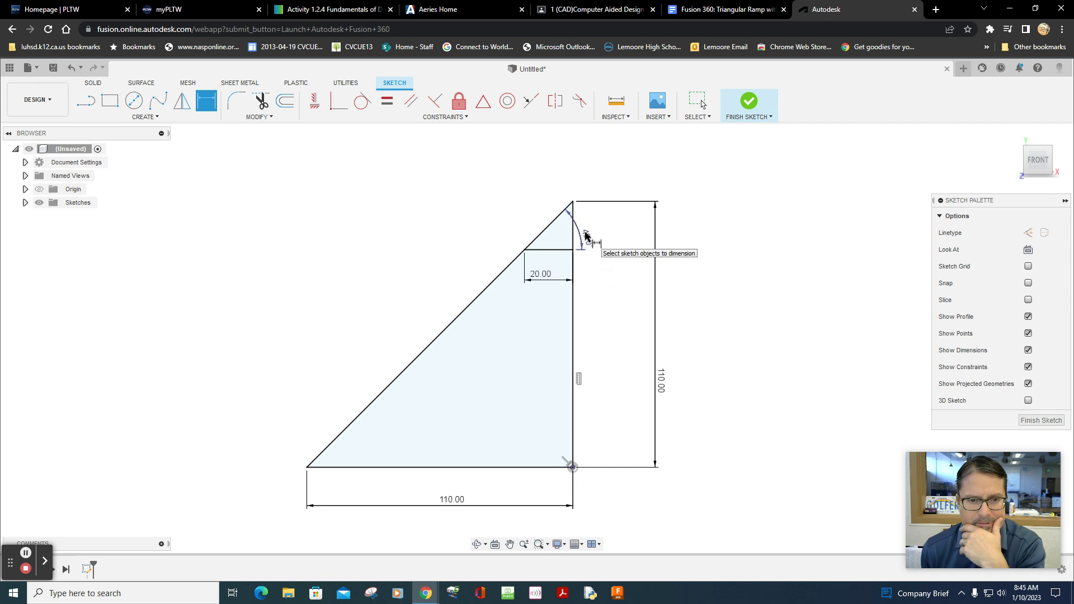
left_click(594, 252)
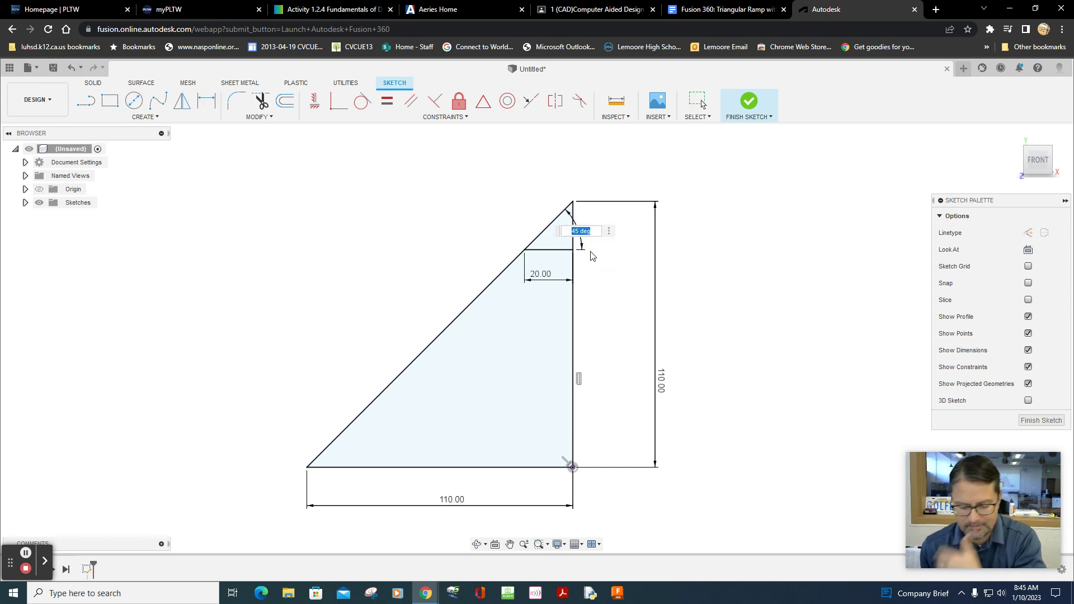
type("90")
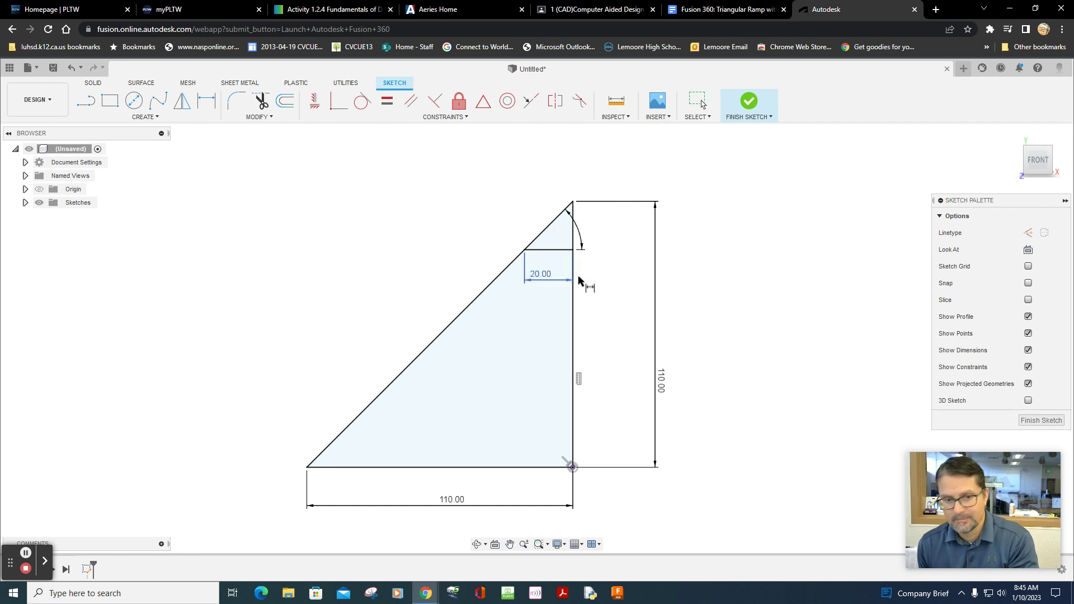
key("Return")
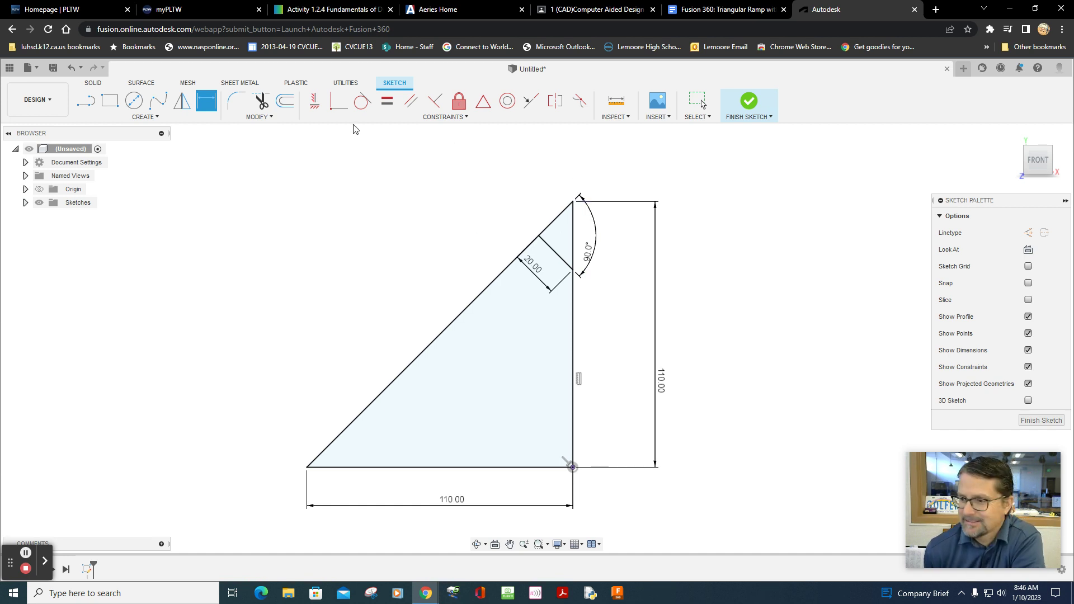
left_click(694, 10)
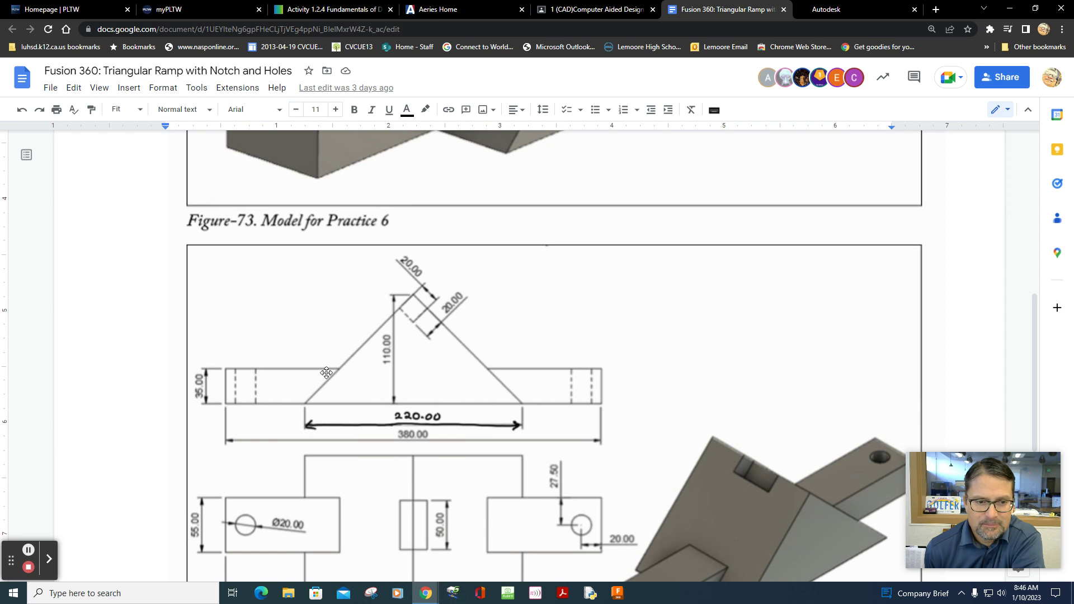
left_click(300, 368)
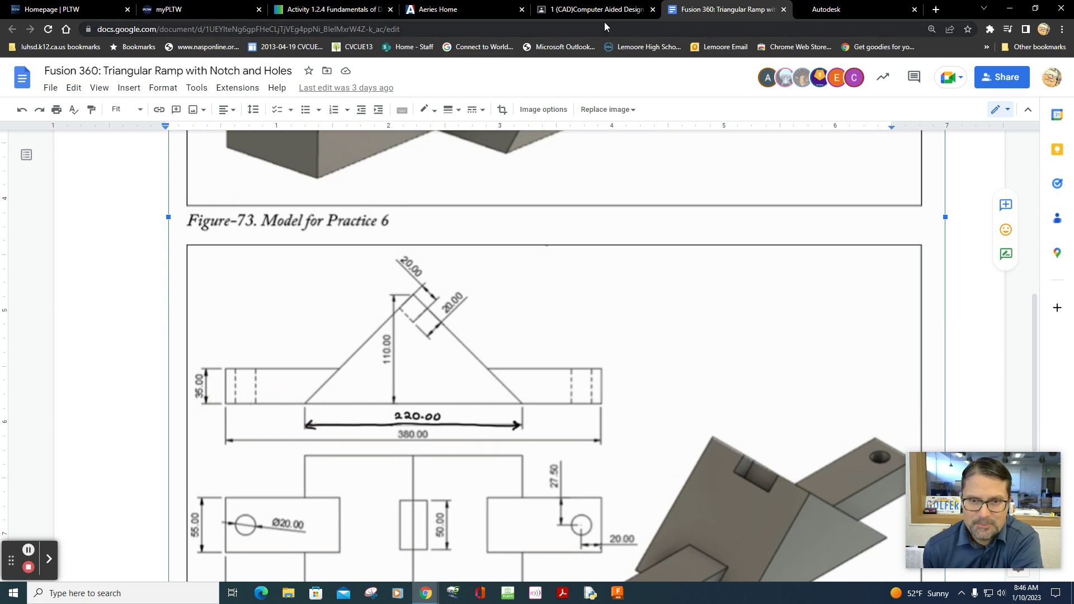
left_click(824, 10)
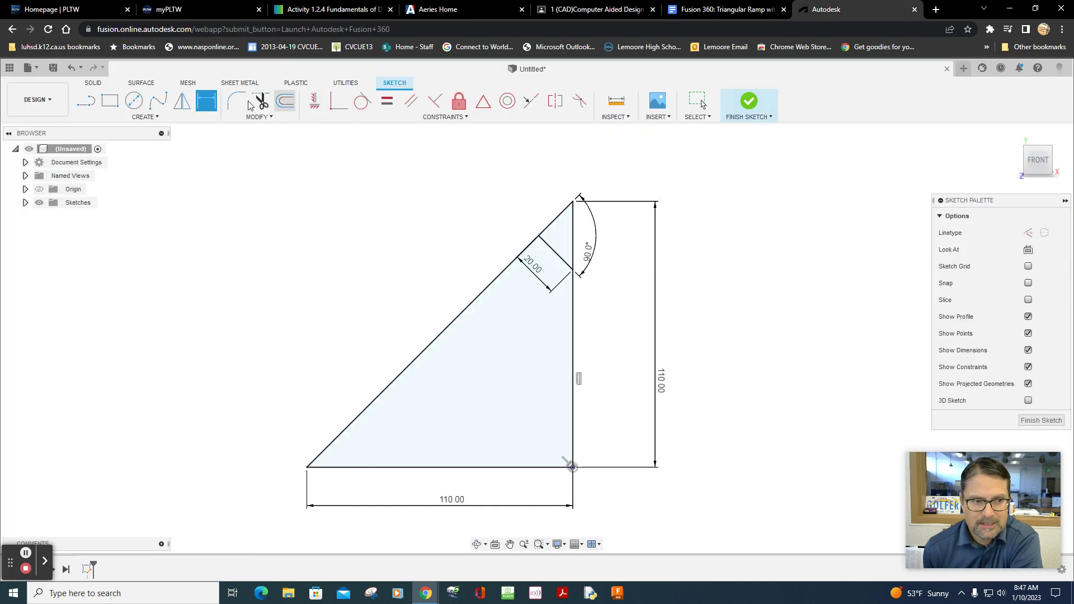
left_click(716, 10)
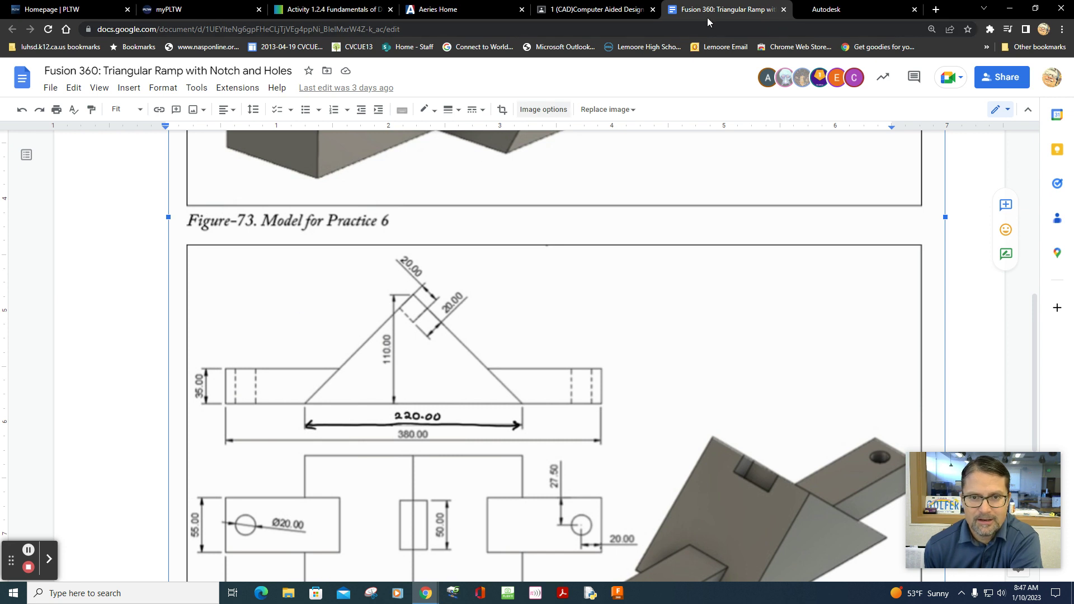
left_click(817, 10)
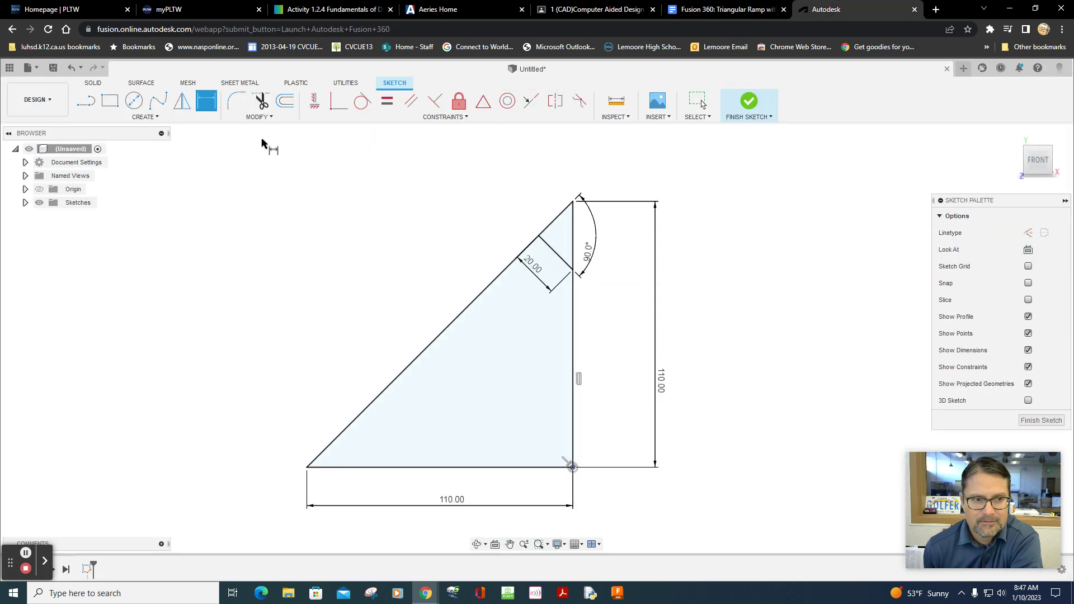
Draw an 80 mm line left from the base corner, a 5.00 rise, and close it to the slope.
left_click(85, 101)
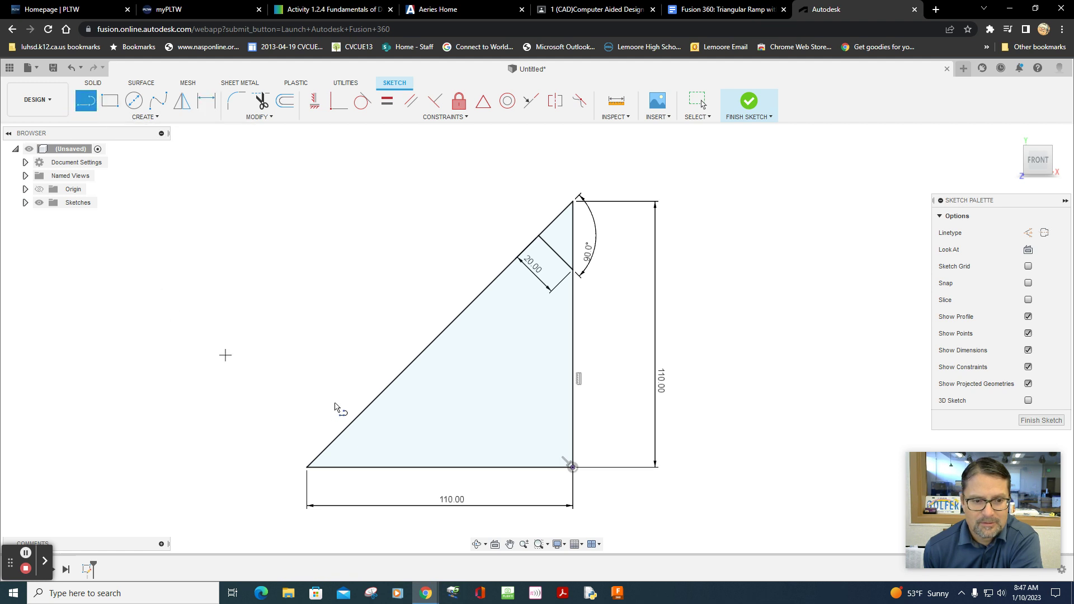
left_click(307, 467)
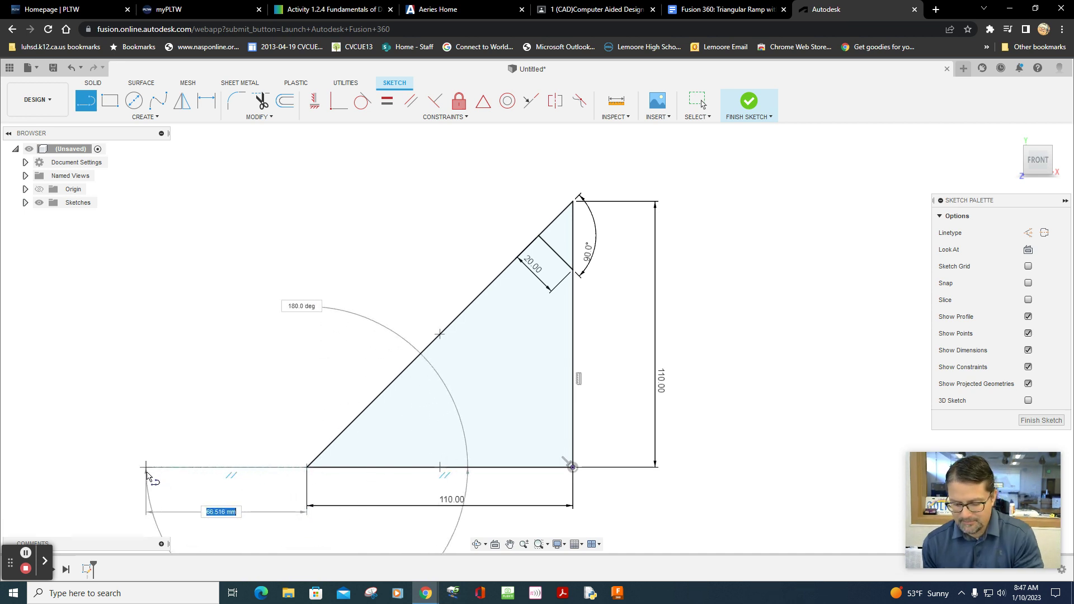
type("80")
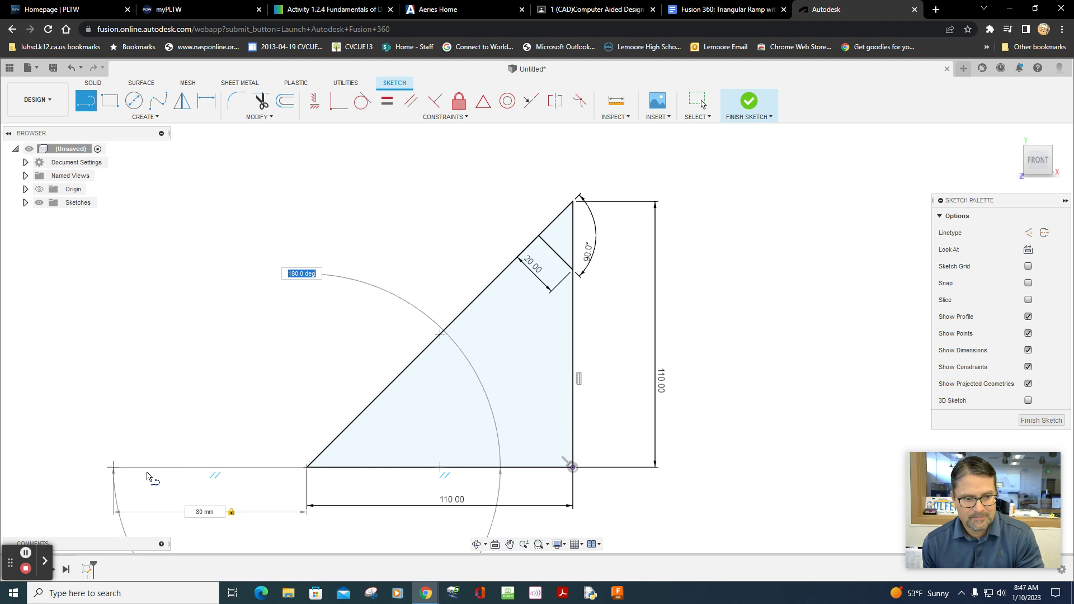
key("Tab")
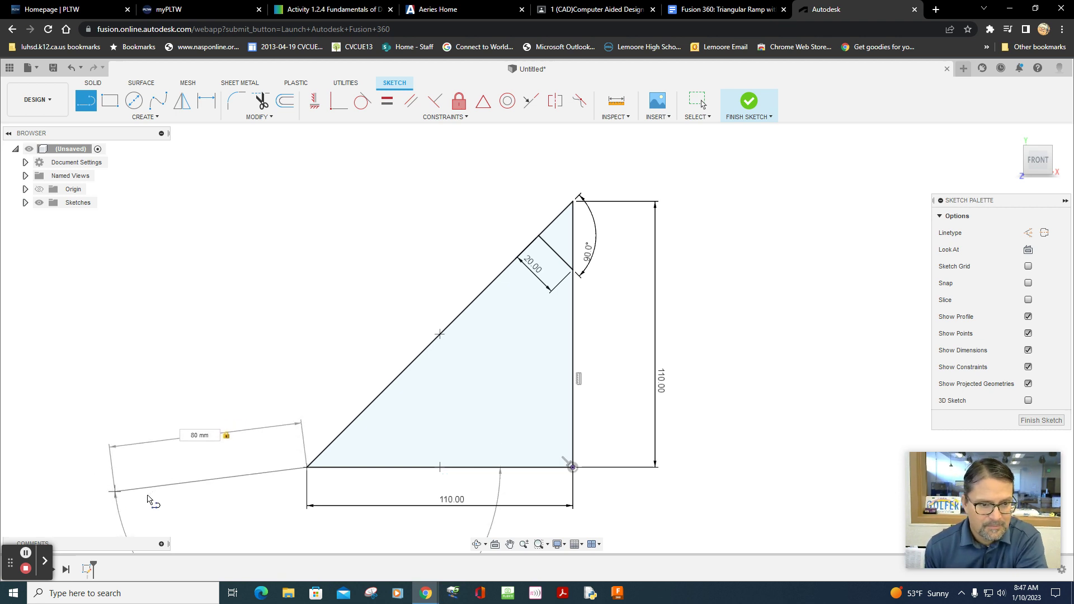
left_click(124, 475)
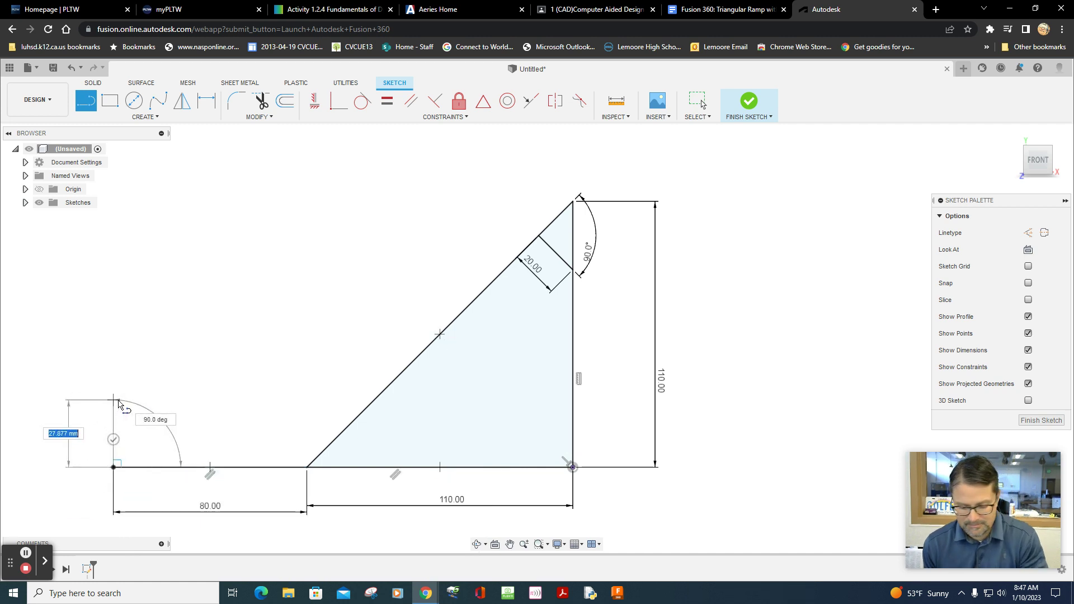
type("3")
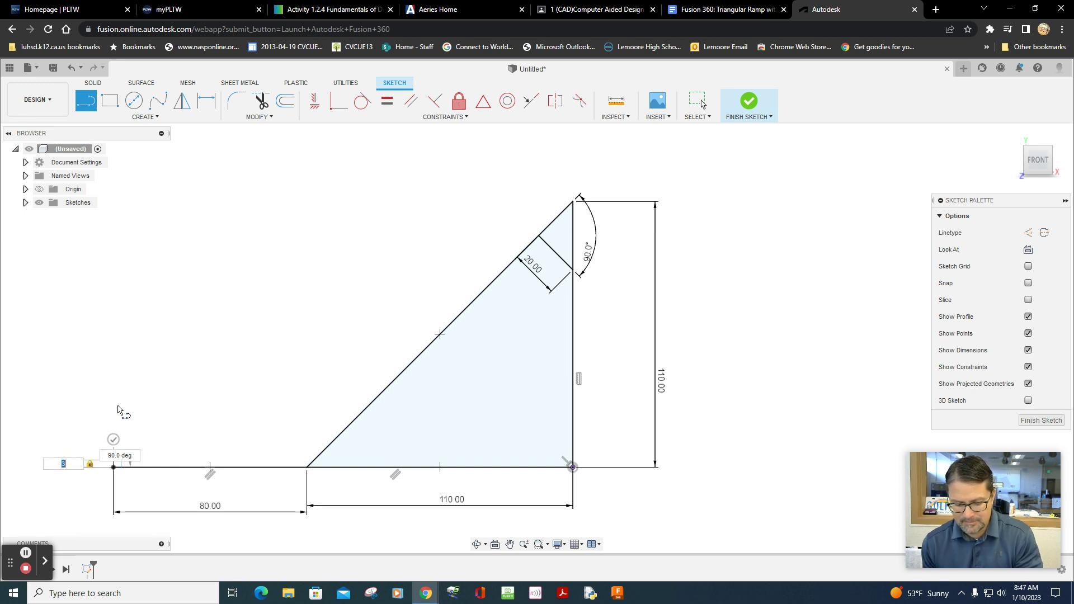
type("5")
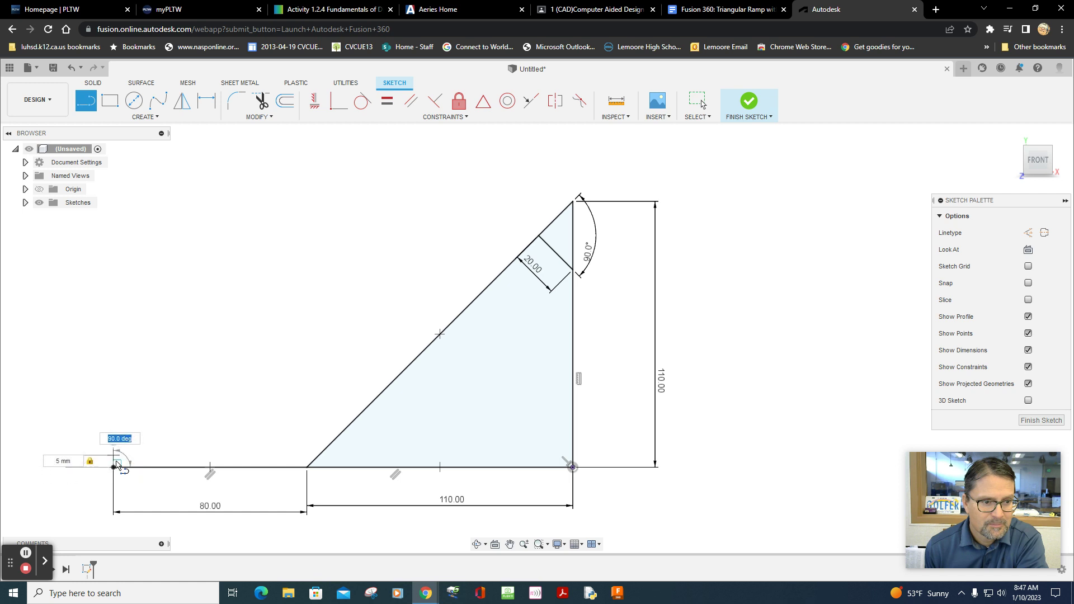
left_click(115, 456)
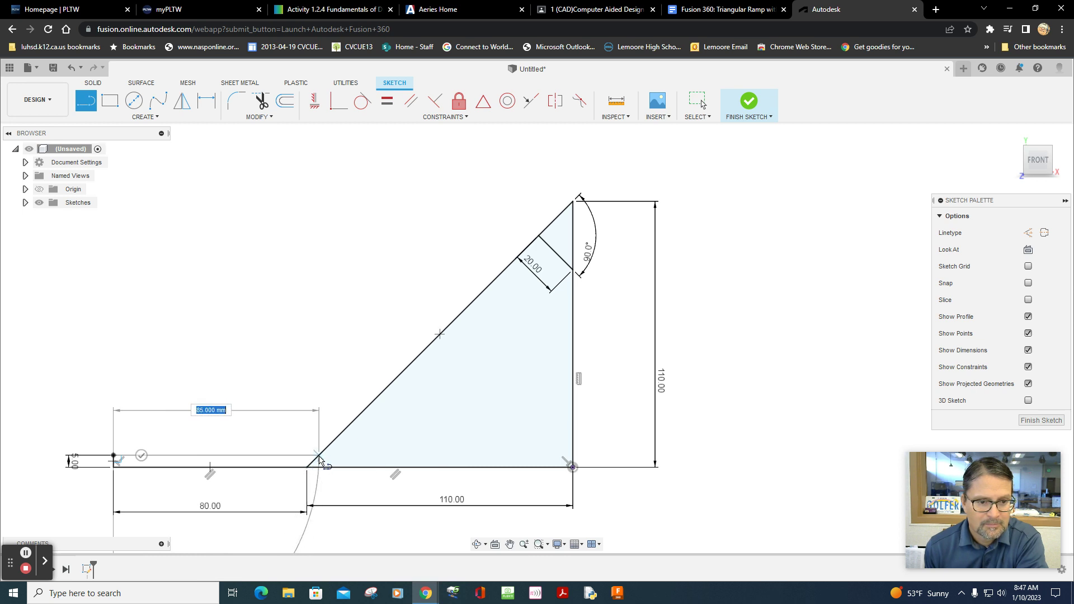
left_click(319, 460)
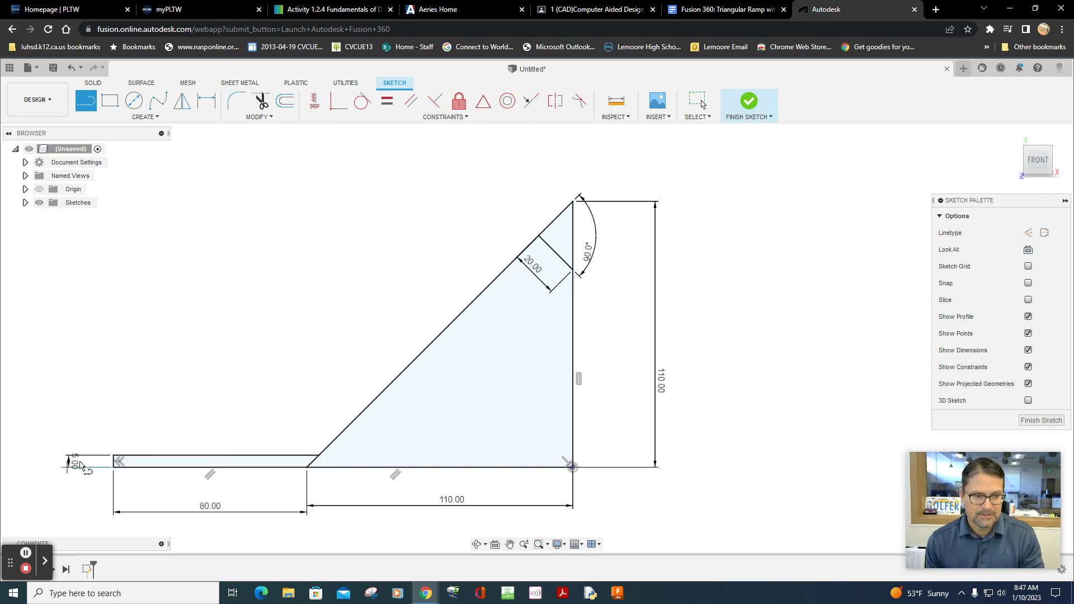
left_click_drag(80, 465, 75, 465)
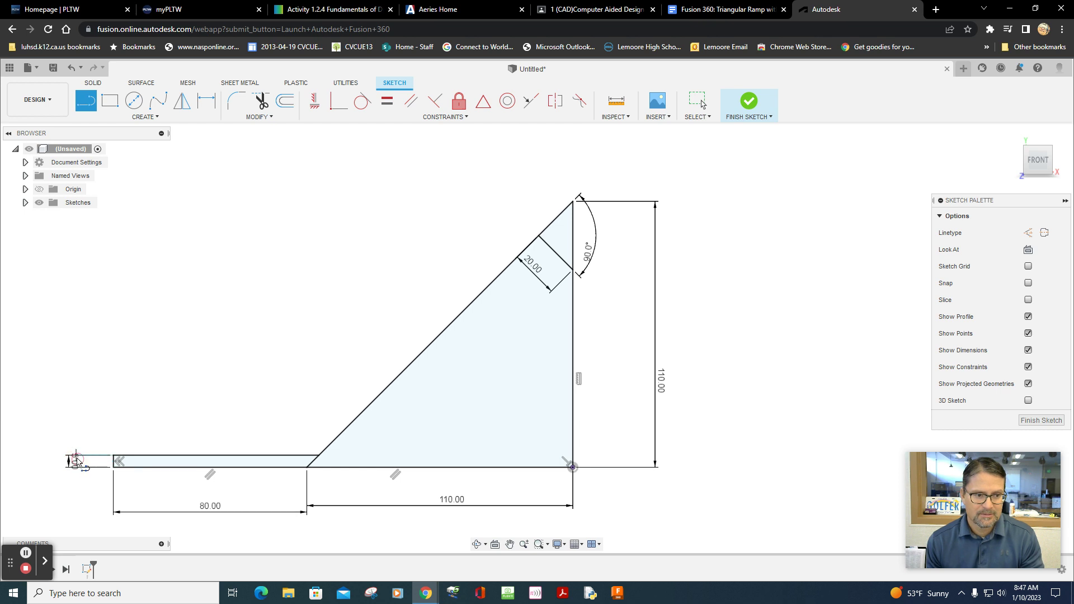
left_click(74, 461)
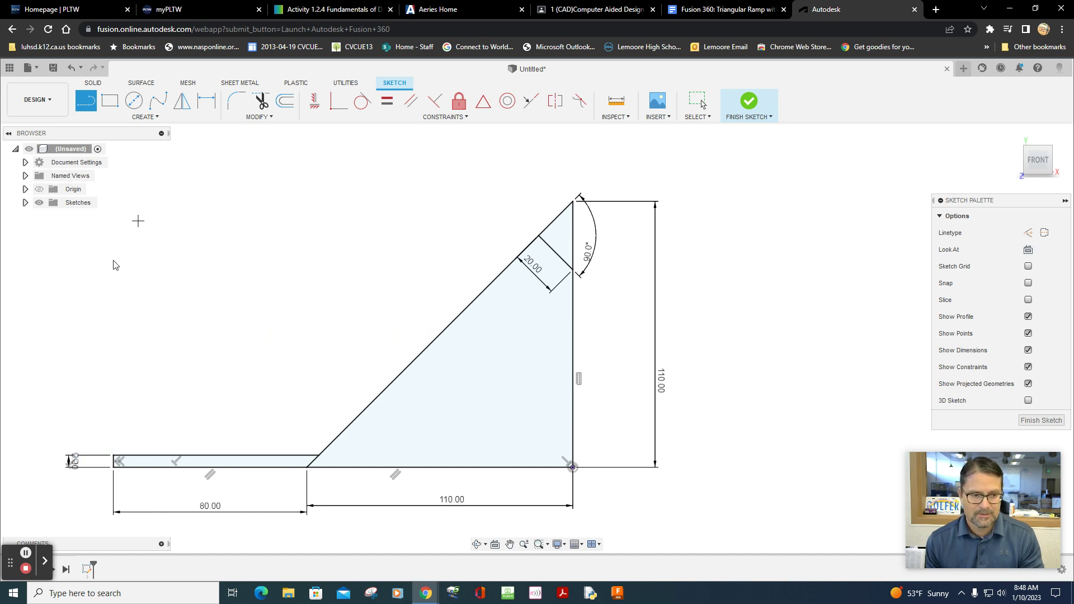
Change the tab's height dimension from 5.00 to 35 mm.
key("Escape")
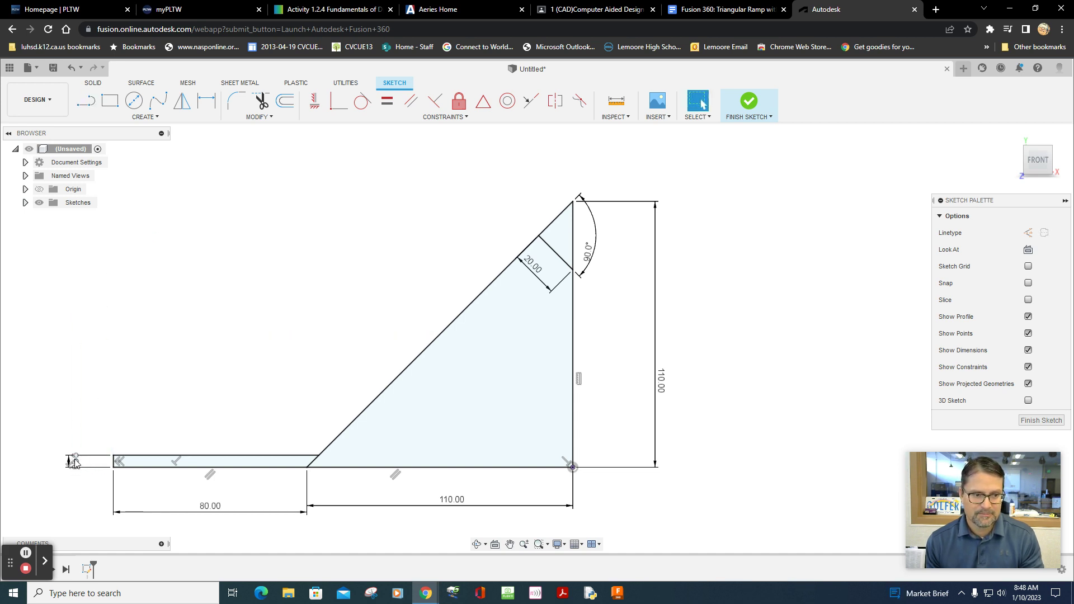
scroll(74, 462, "down", 2)
scroll(75, 464, "up", 4)
scroll(76, 471, "up", 3)
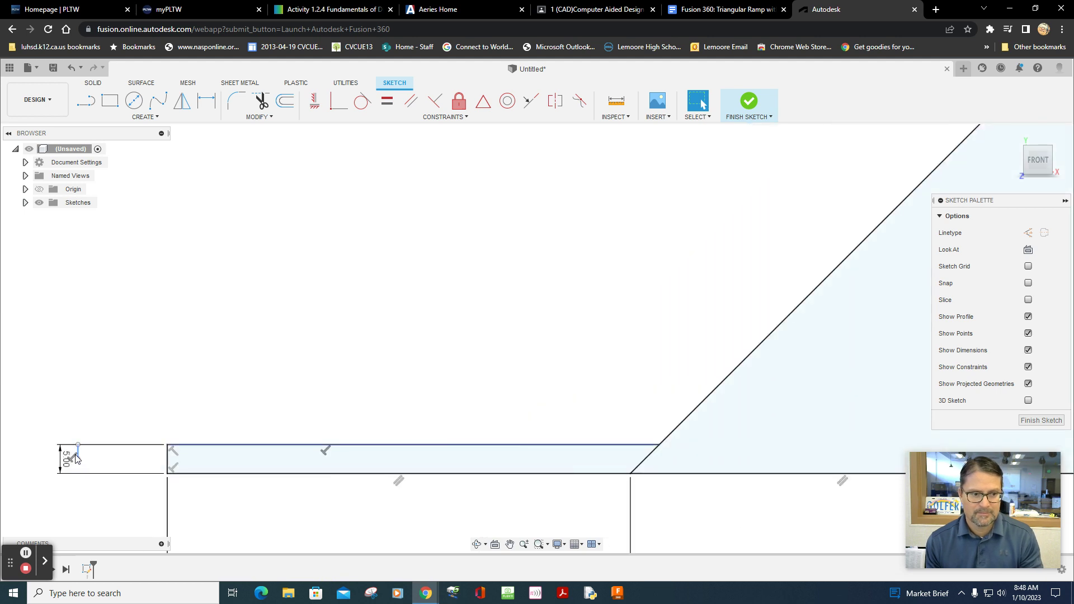
key("Escape")
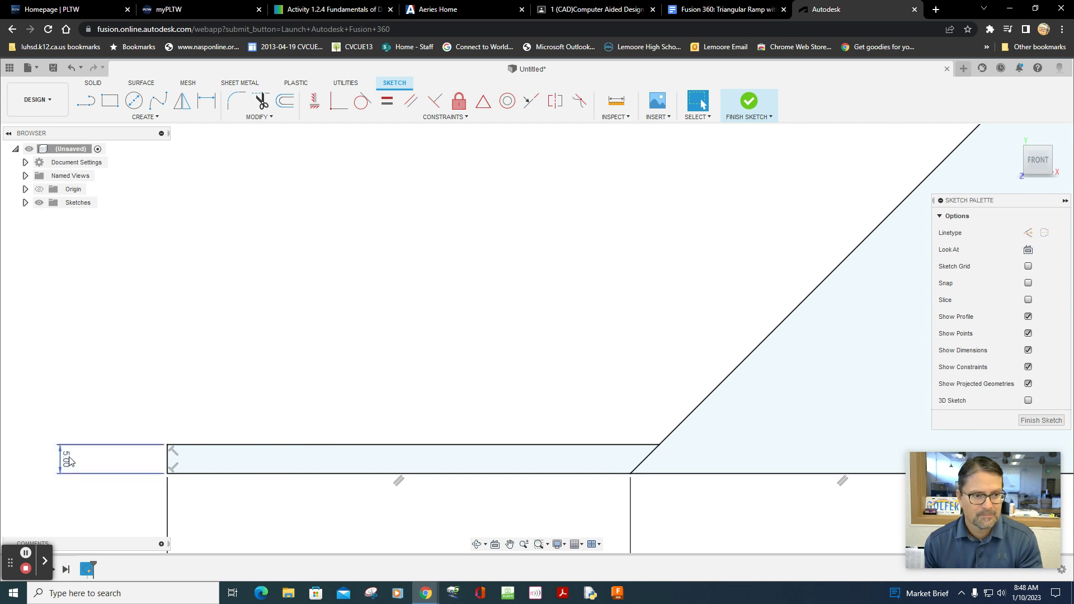
double_click(68, 461)
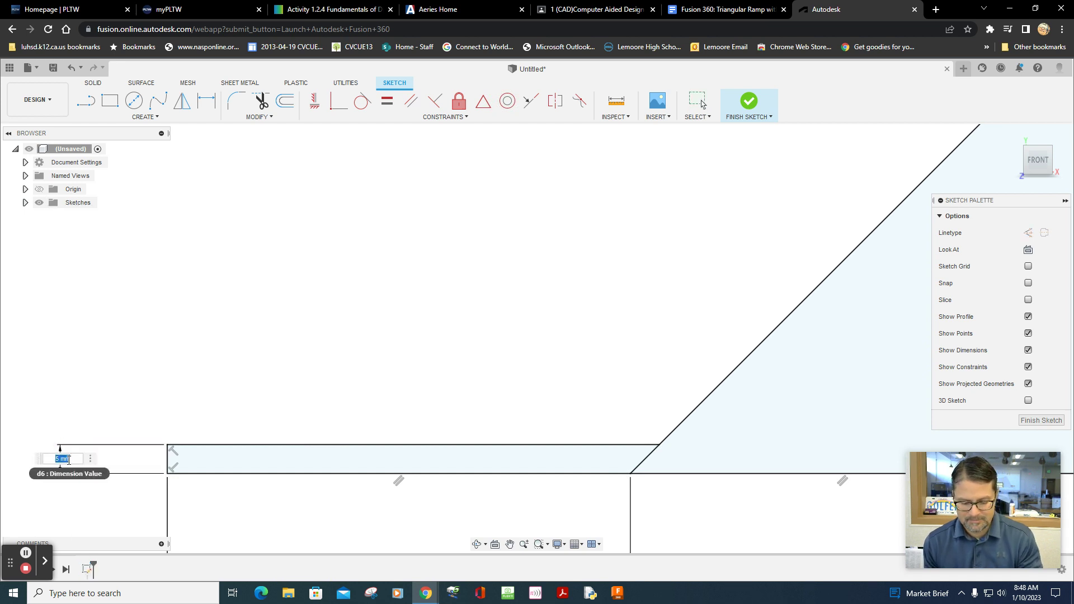
type("35")
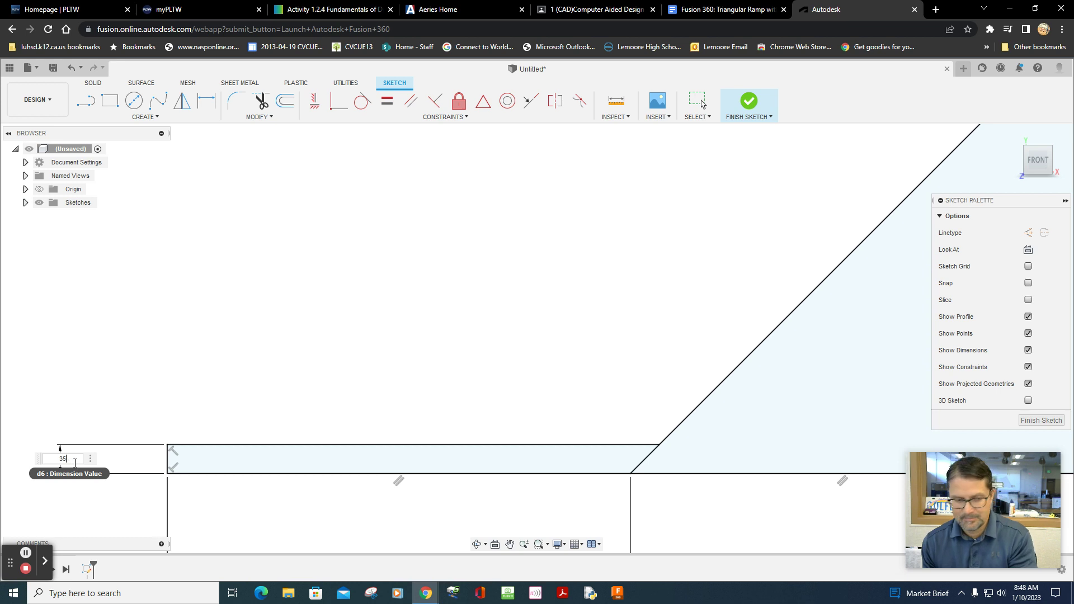
key("Return")
scroll(347, 341, "up", 2)
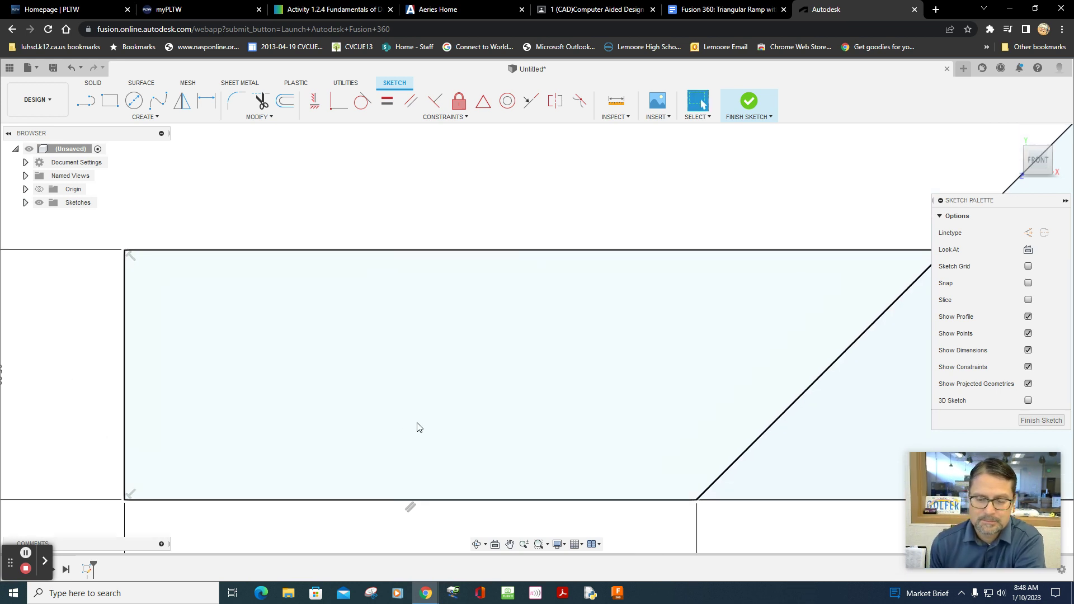
scroll(411, 423, "down", 3)
scroll(406, 424, "down", 1)
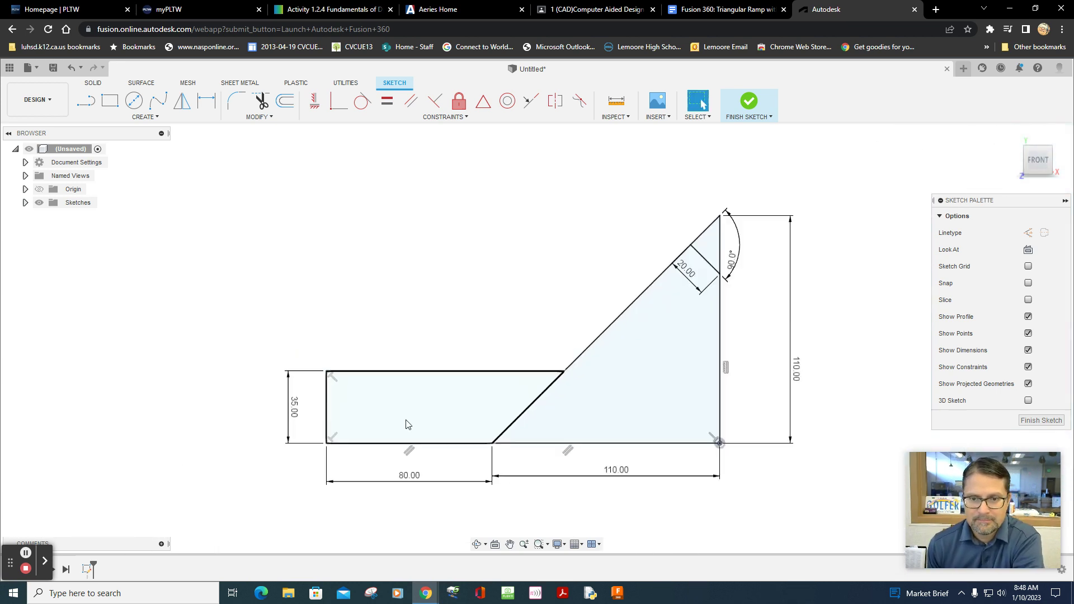
scroll(407, 421, "up", 1)
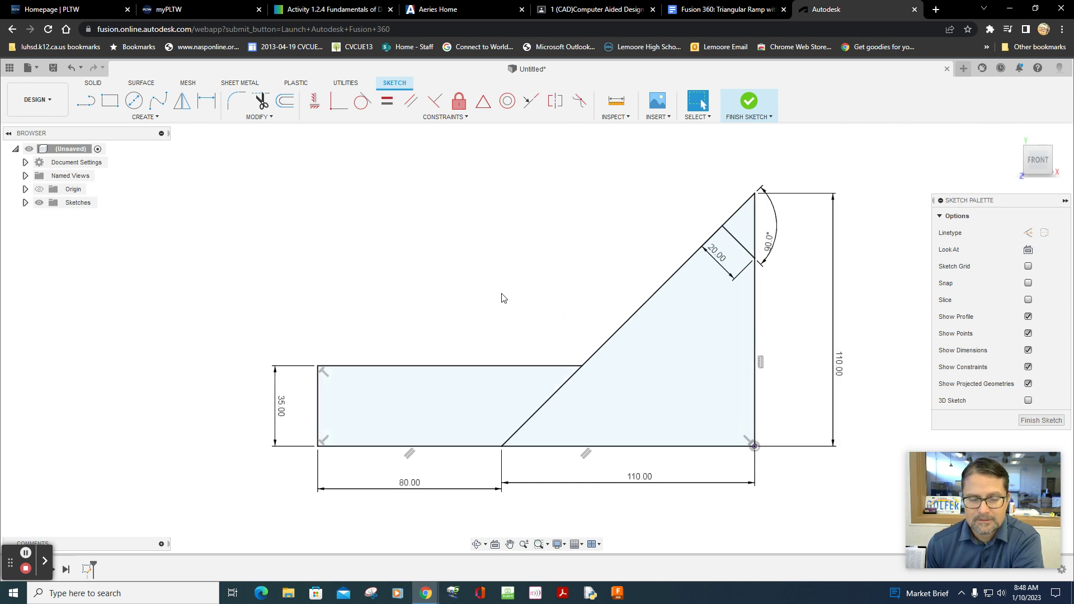
Look over Figures 73 and 74 in the reference document, then return to the Fusion 360 sketch.
left_click(721, 11)
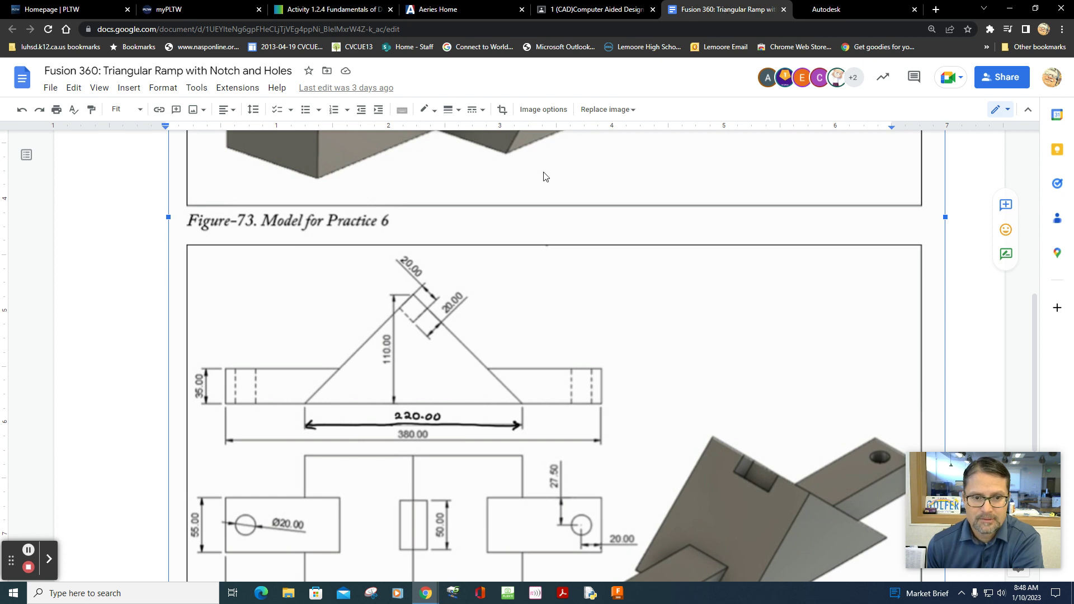
scroll(717, 377, "down", 1)
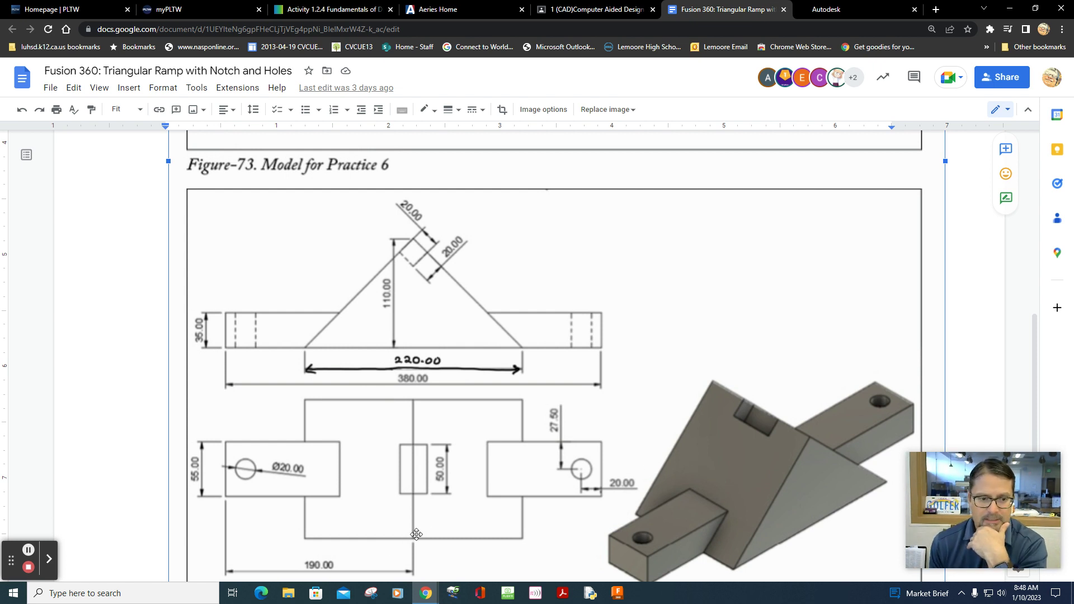
scroll(504, 448, "up", 4)
scroll(504, 448, "down", 7)
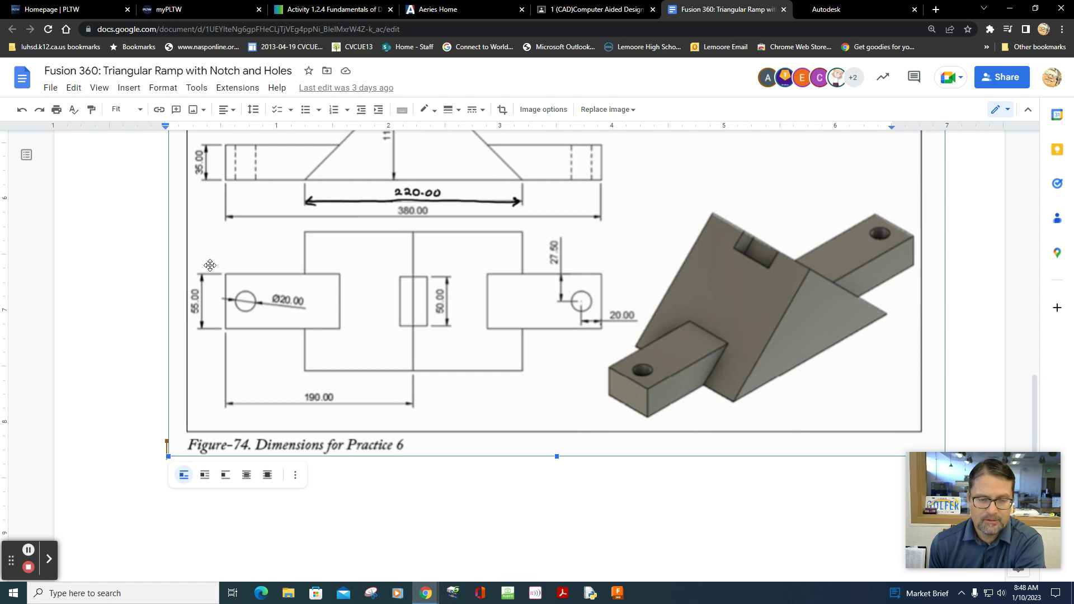
left_click(835, 9)
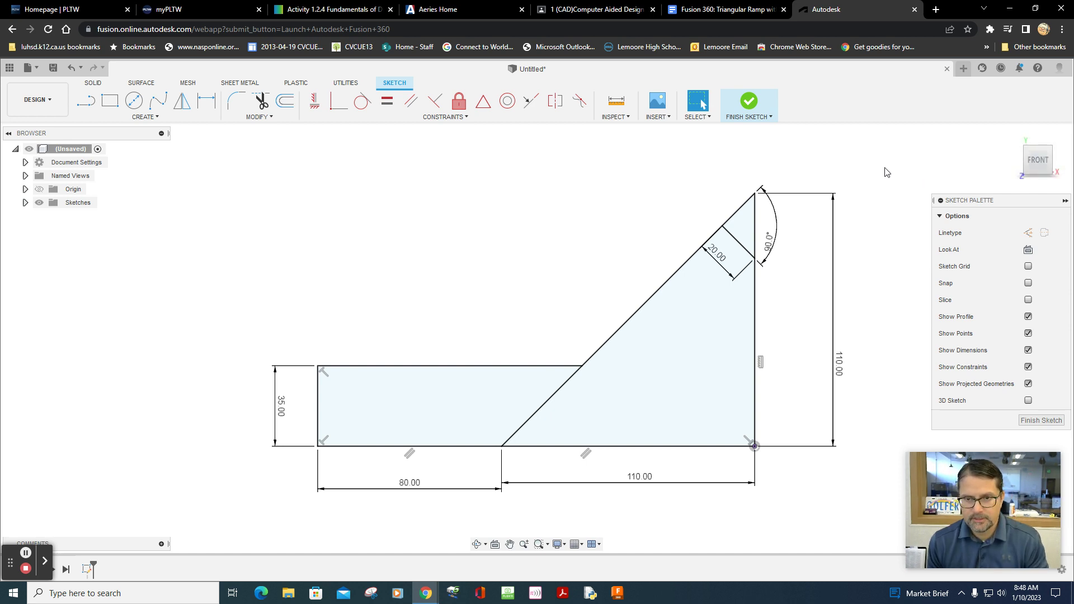
Finish the sketch and select the large and small triangle profiles for extrusion.
middle_click_drag(887, 171, 894, 198, "shift")
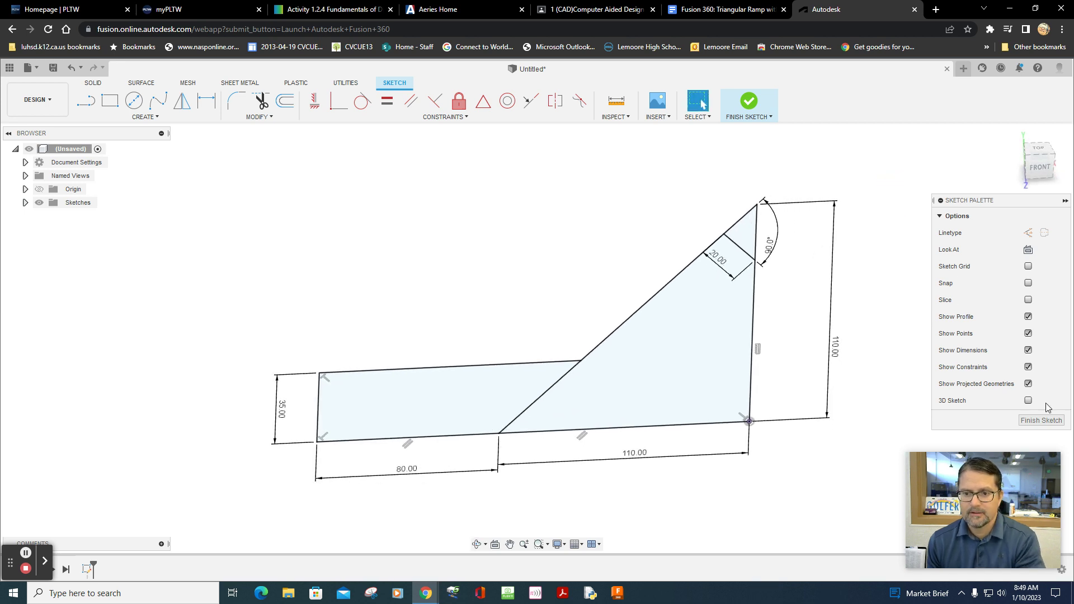
left_click(1046, 421)
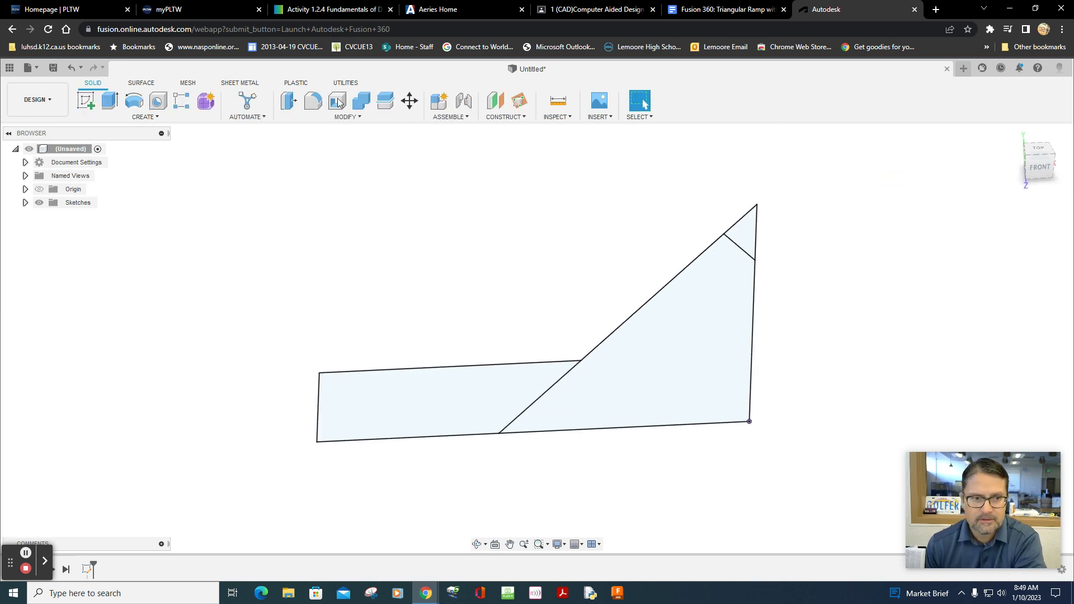
left_click(114, 107)
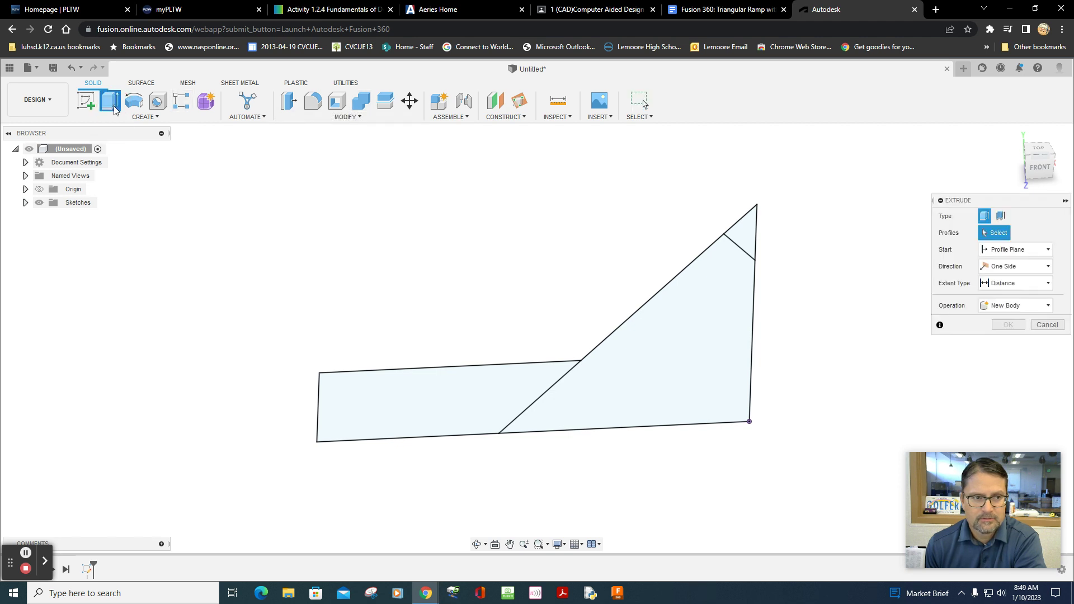
left_click(697, 358)
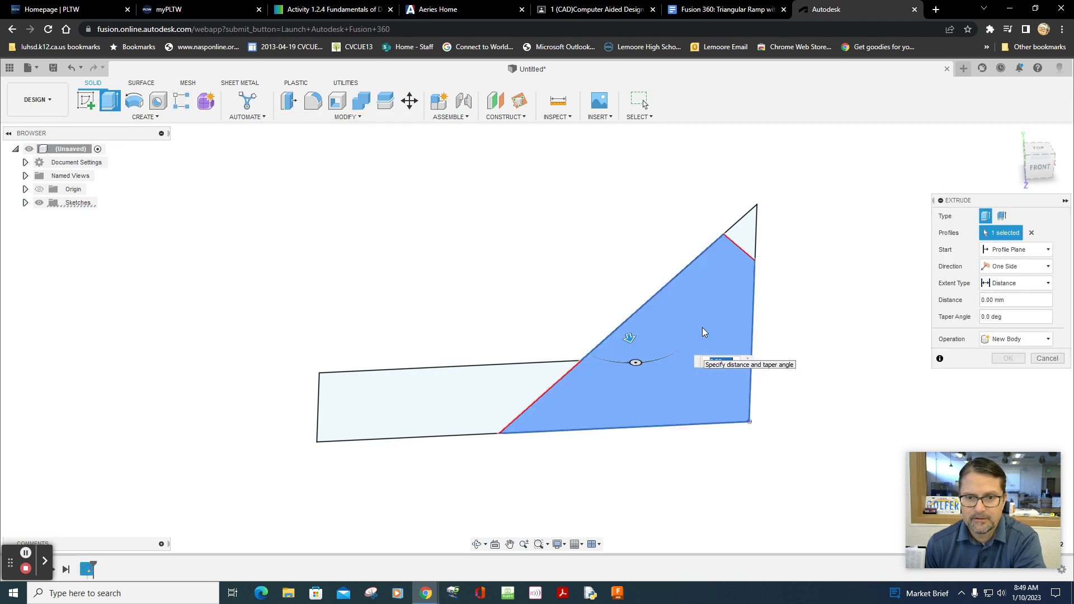
left_click(748, 234)
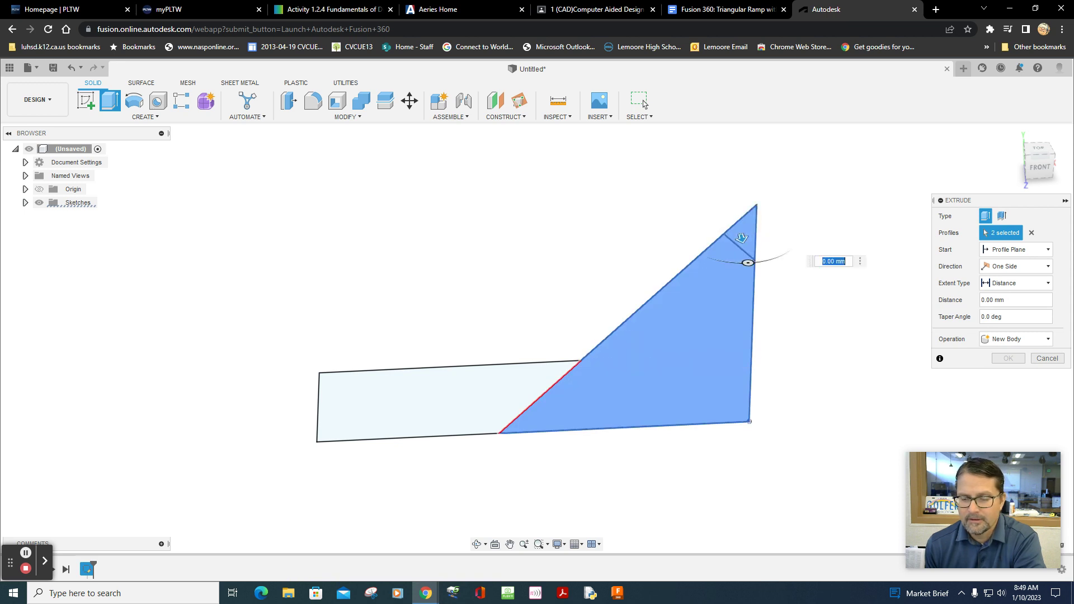
Extrude both triangles symmetrically, whole length 150 mm, as a new body.
left_click(999, 268)
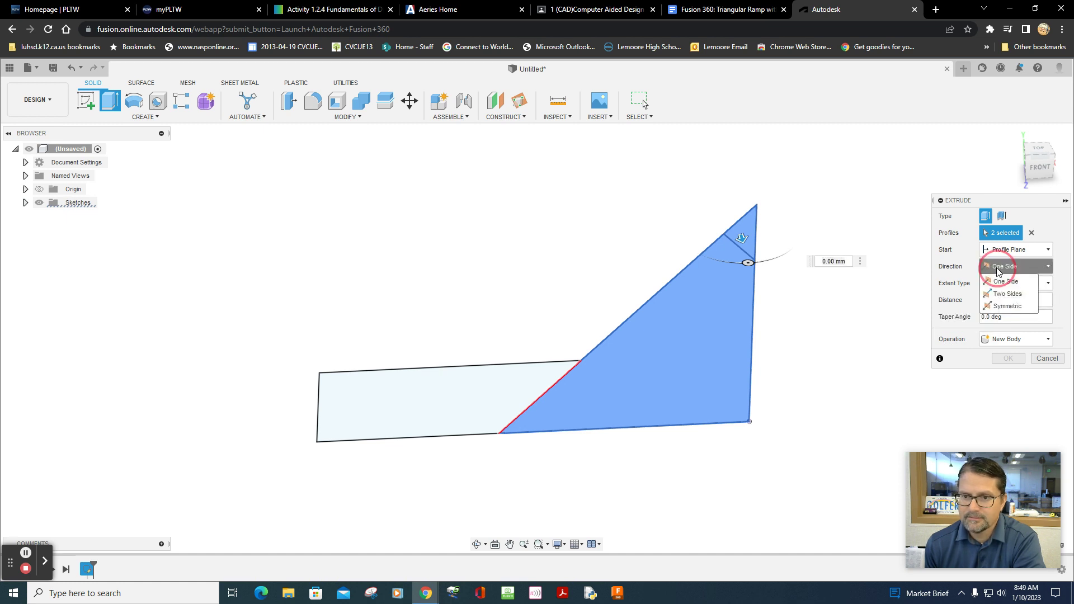
left_click(1011, 307)
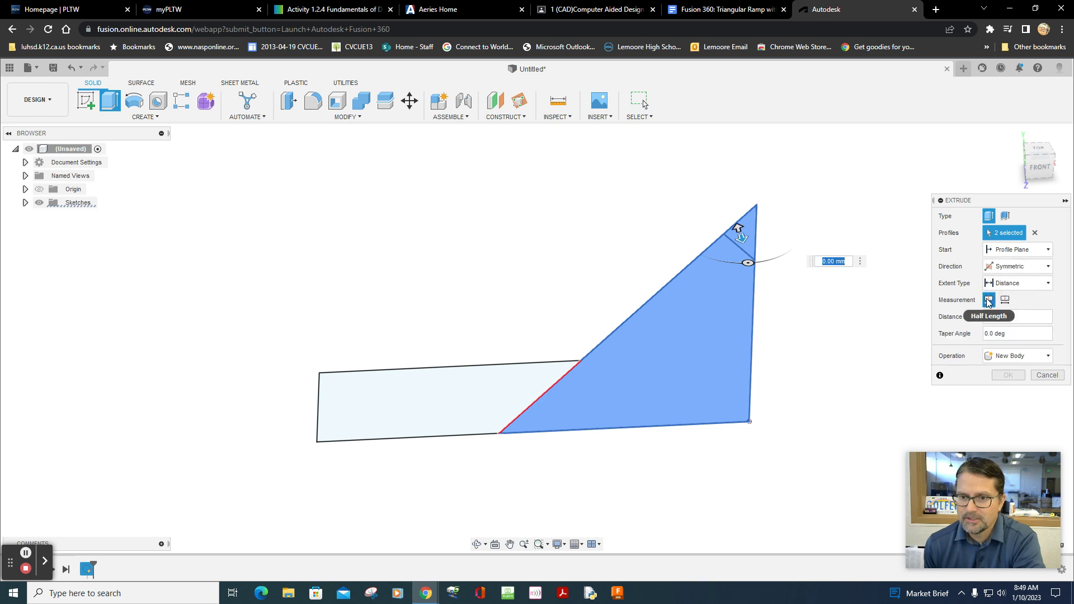
left_click(1006, 302)
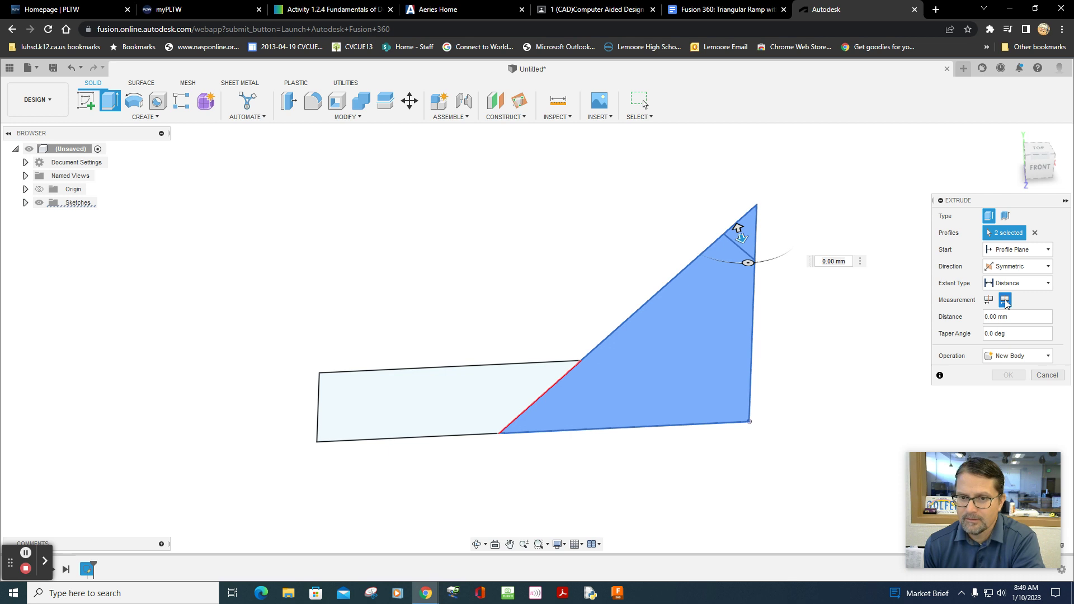
left_click(841, 260)
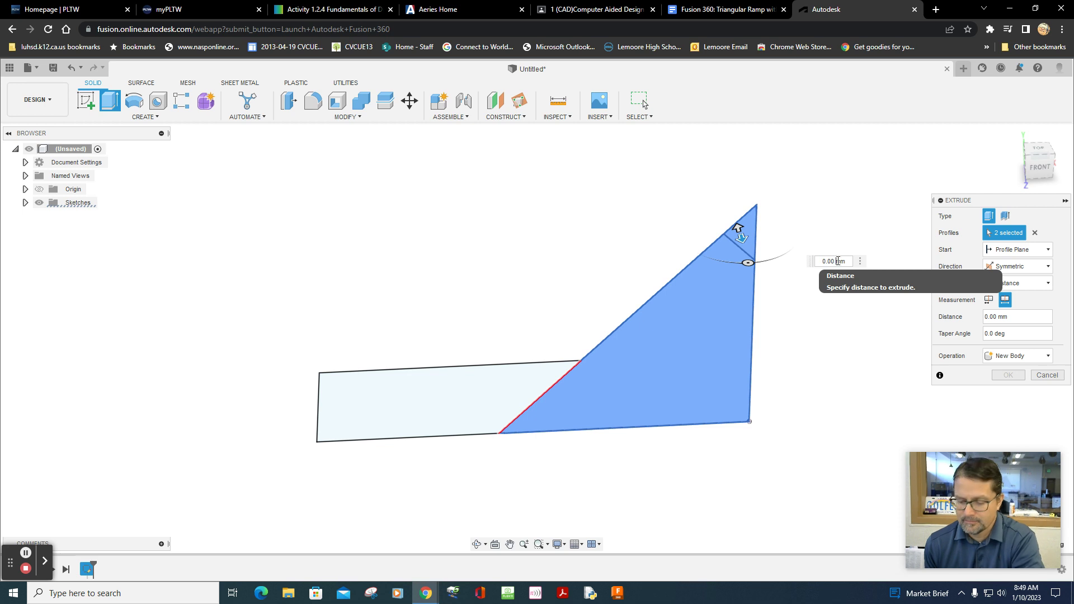
key("BackSpace")
type("150")
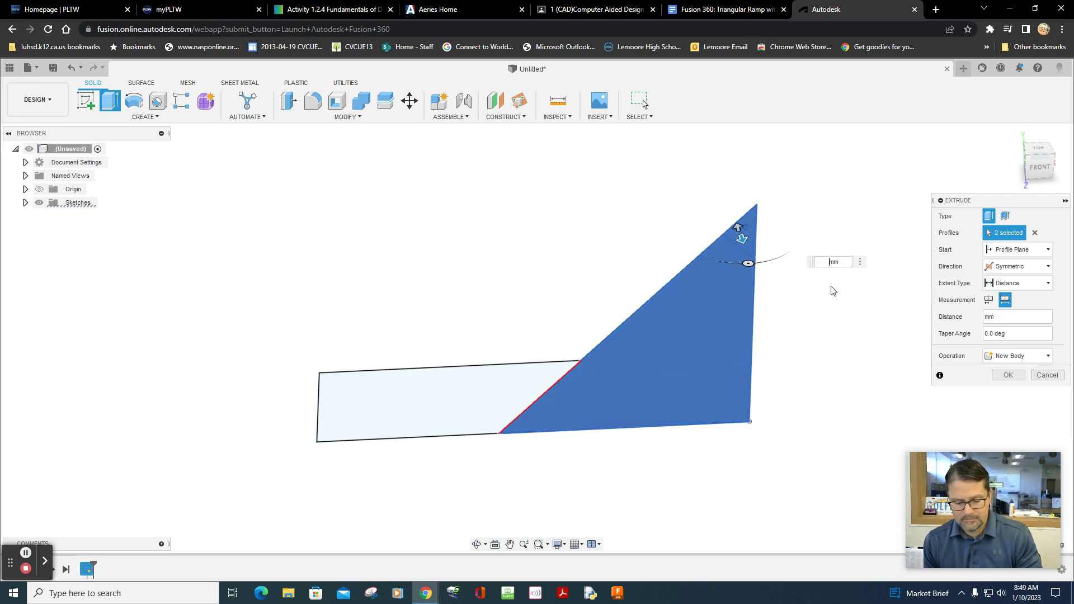
key("Return")
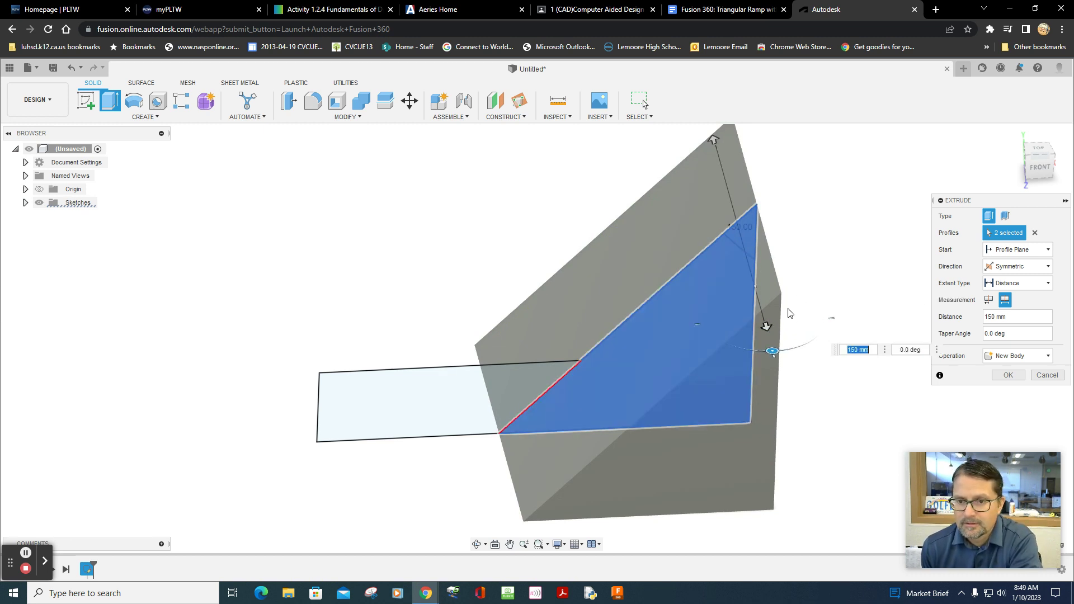
scroll(786, 270, "up", 1)
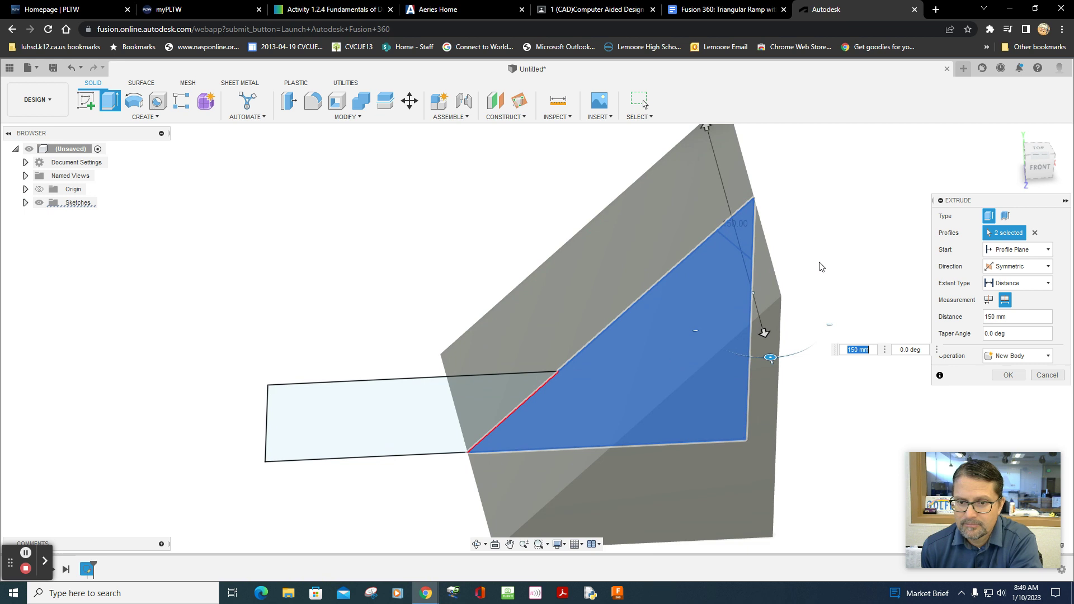
scroll(821, 267, "down", 2)
middle_click_drag(851, 254, 854, 283)
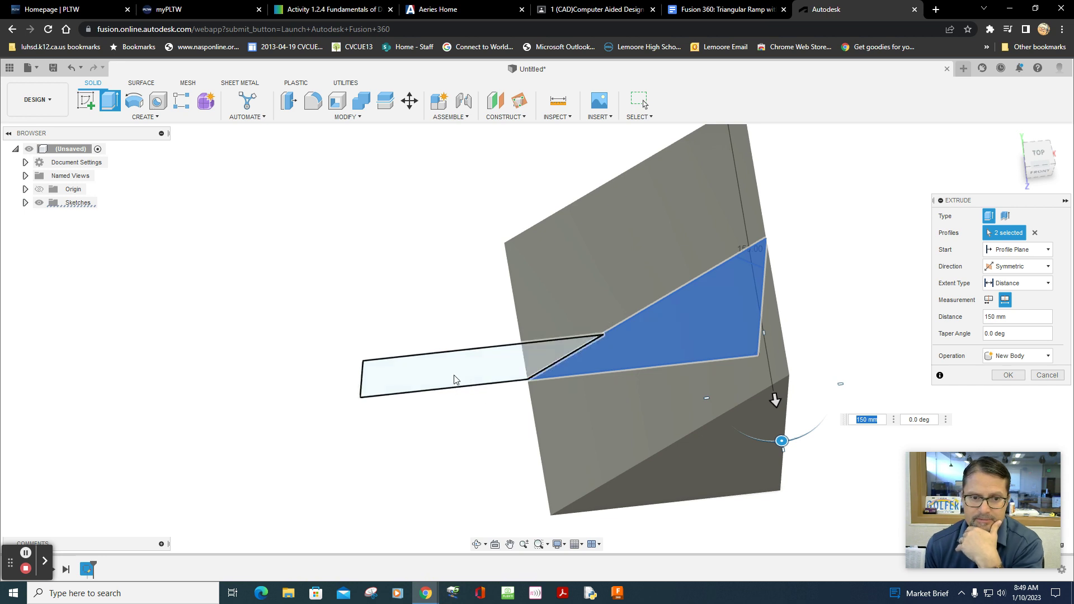
left_click(1009, 376)
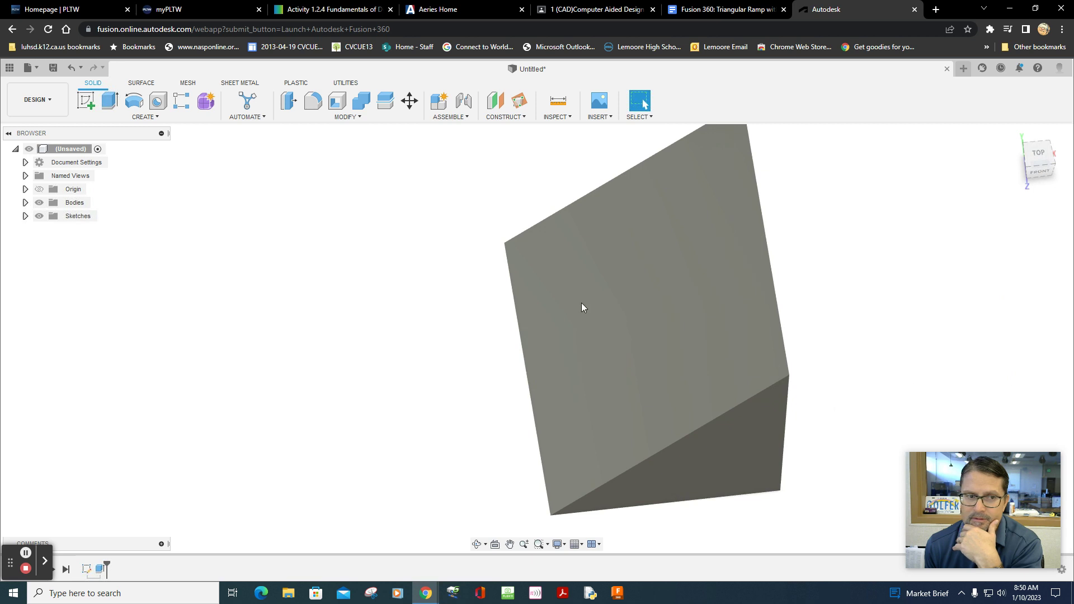
Show Sketch1 and extrude its rectangular tab profile 55 mm symmetric, whole length, joined to the ramp.
left_click(110, 101)
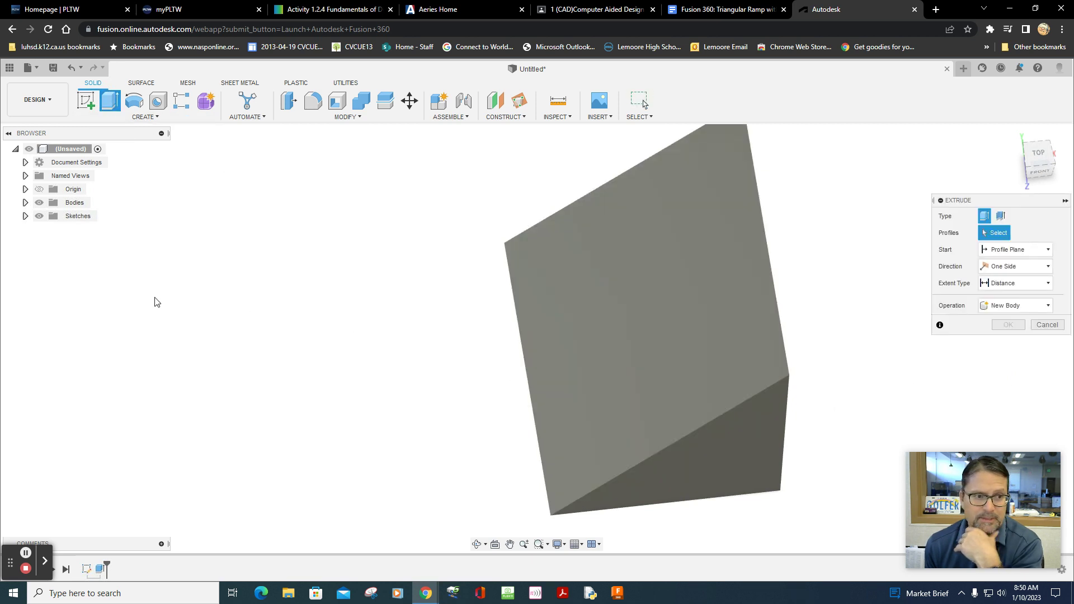
left_click(26, 217)
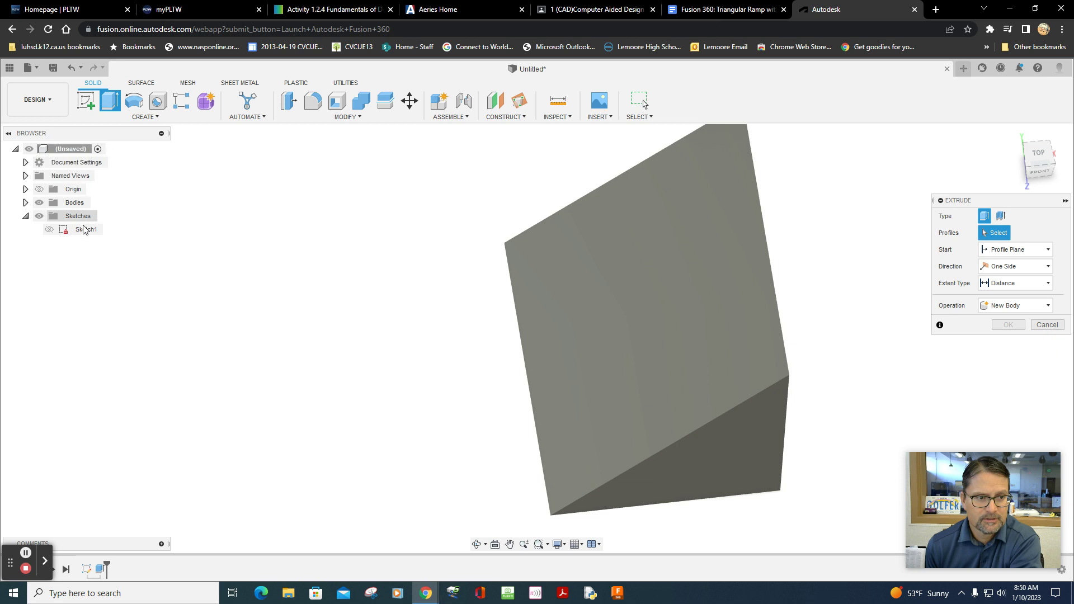
left_click(49, 230)
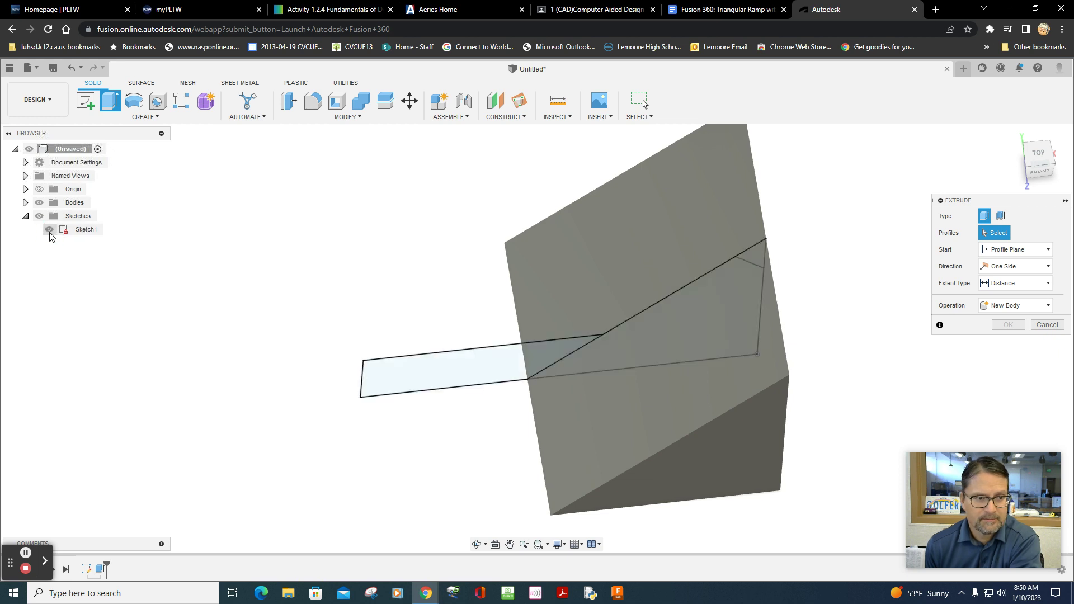
left_click(467, 376)
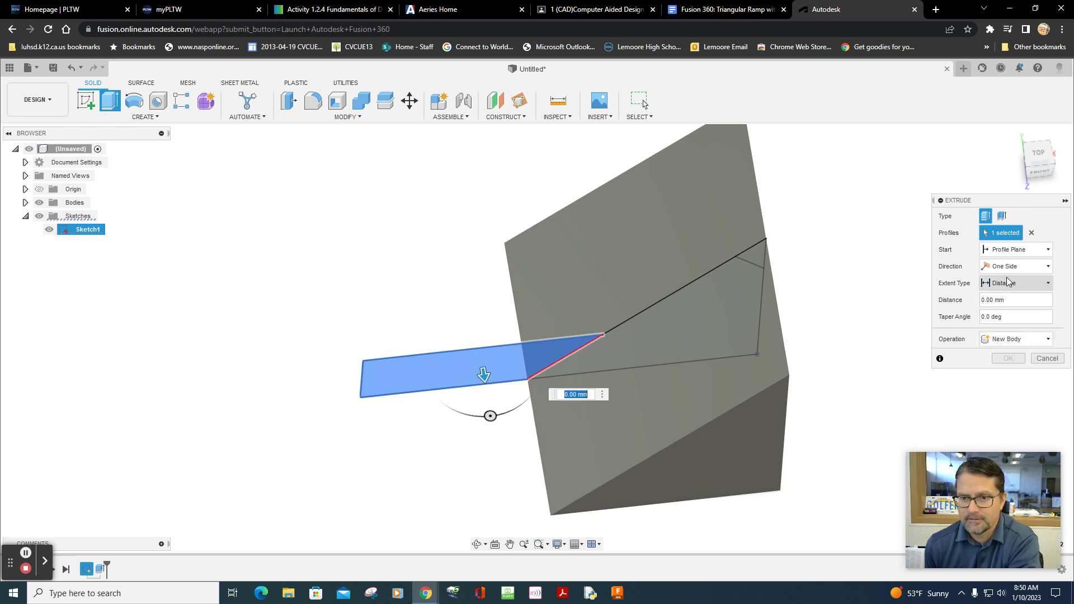
left_click(1013, 266)
left_click(1005, 308)
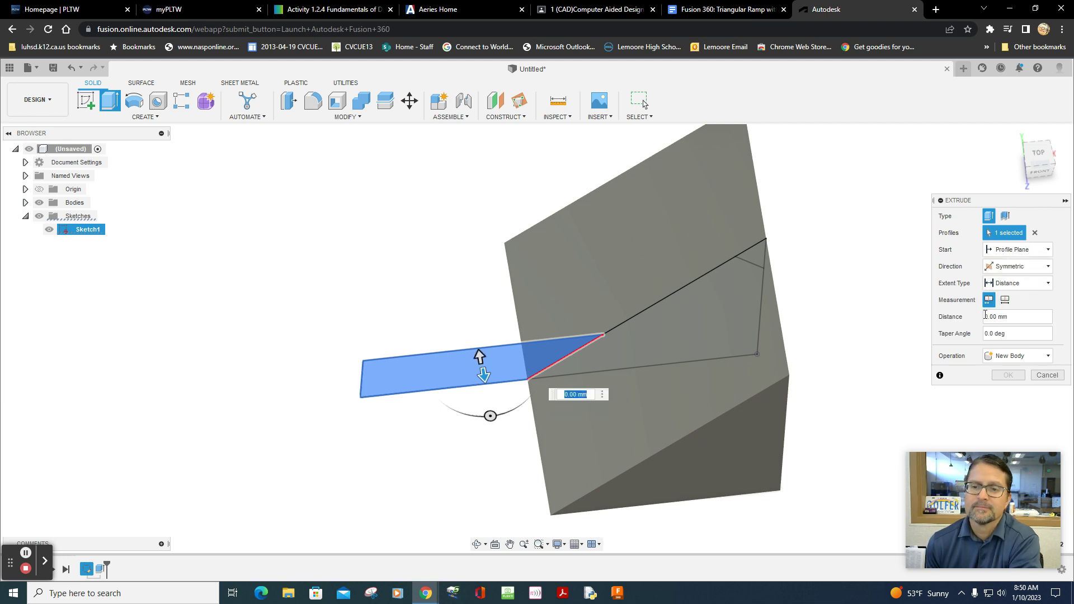
left_click(1005, 301)
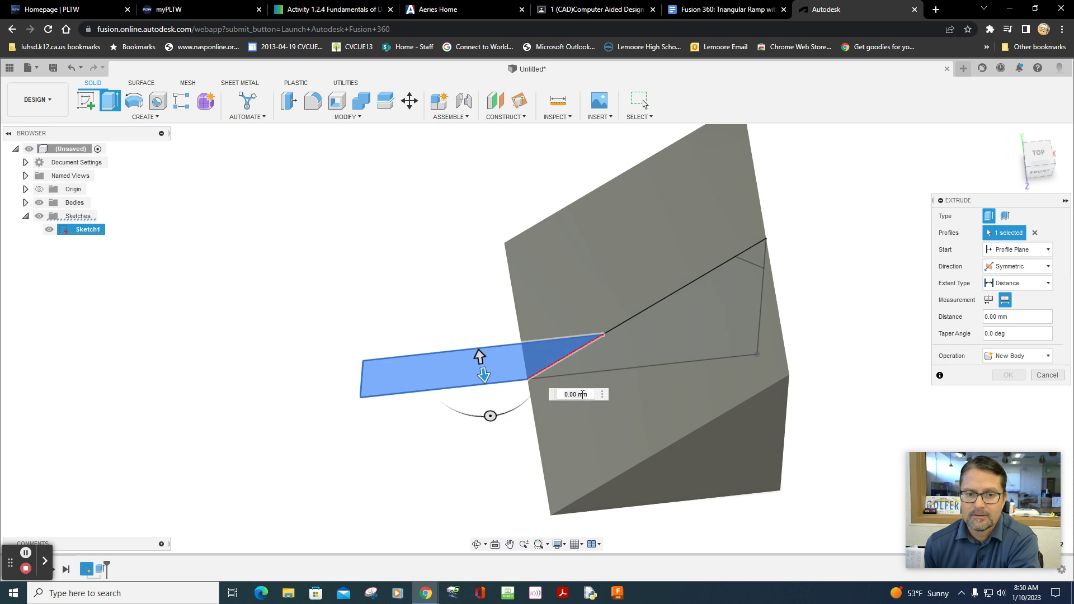
left_click(539, 395)
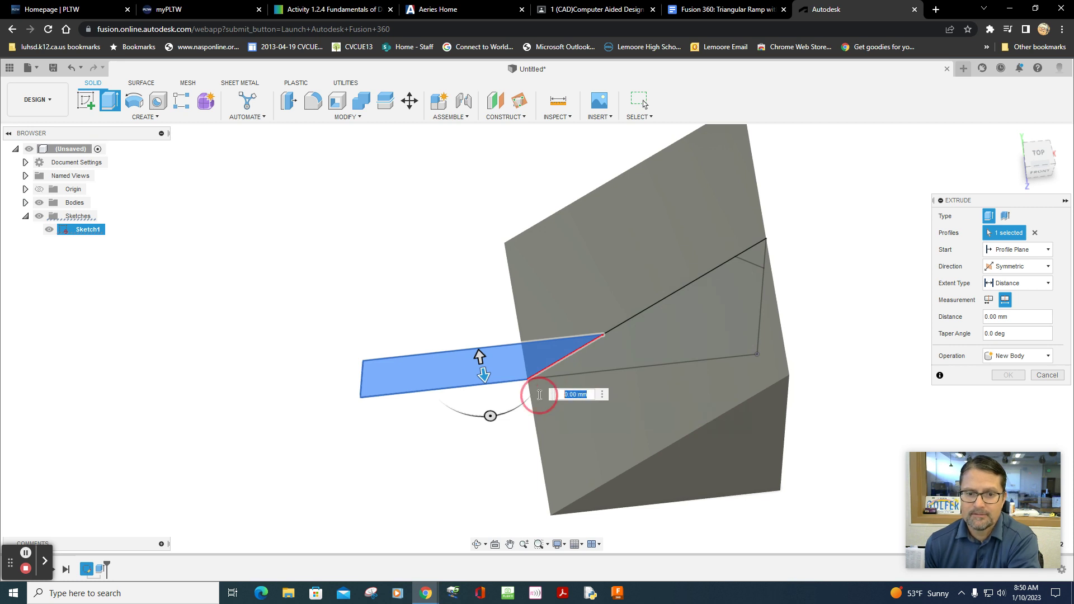
type("55")
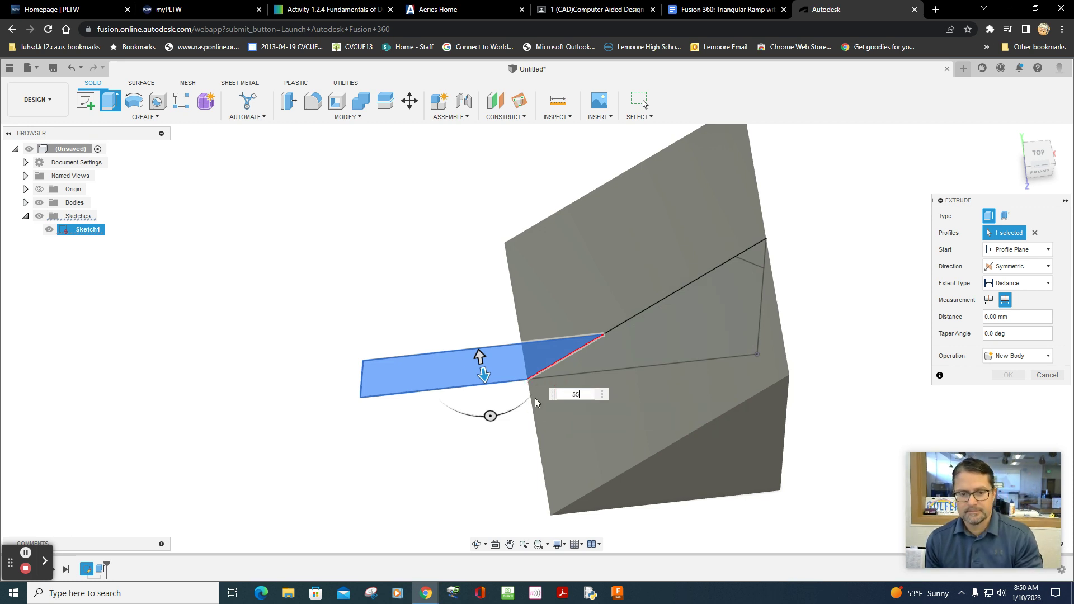
key("Return")
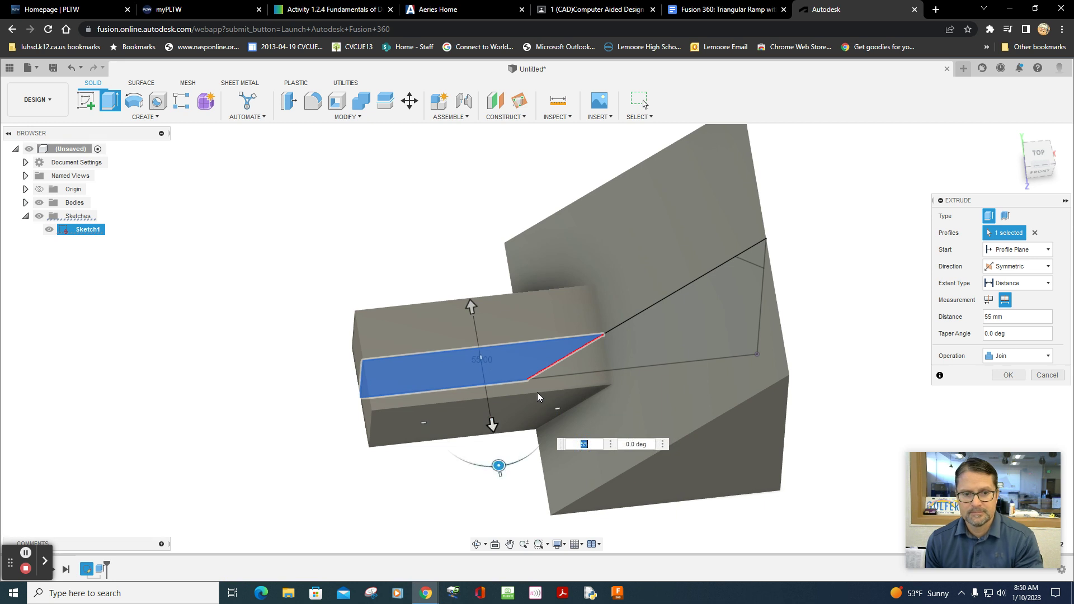
left_click(1009, 375)
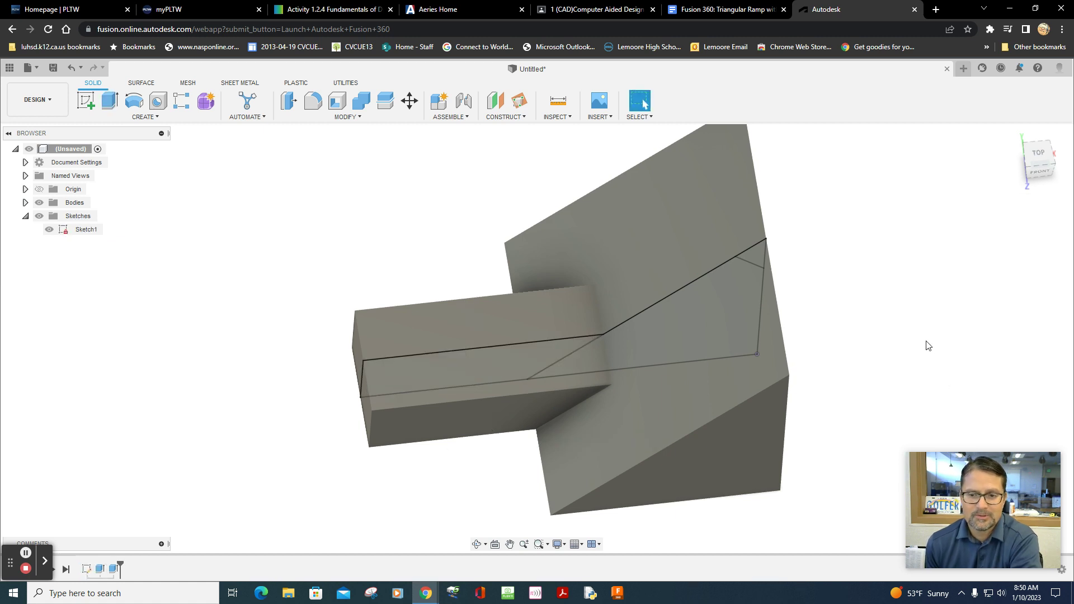
middle_click_drag(921, 334, 887, 313, "shift")
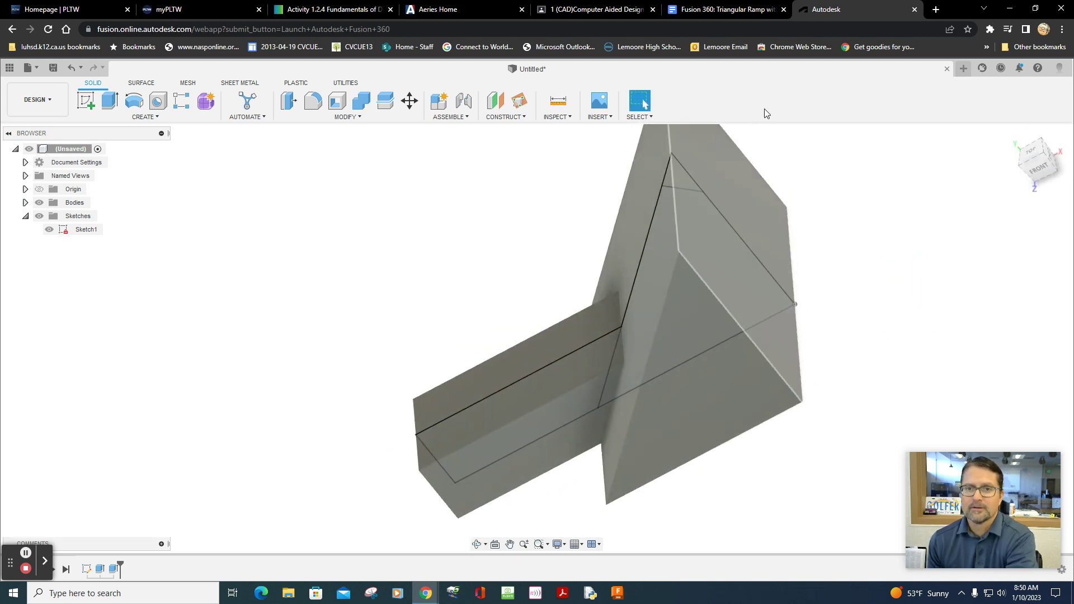
left_click(755, 10)
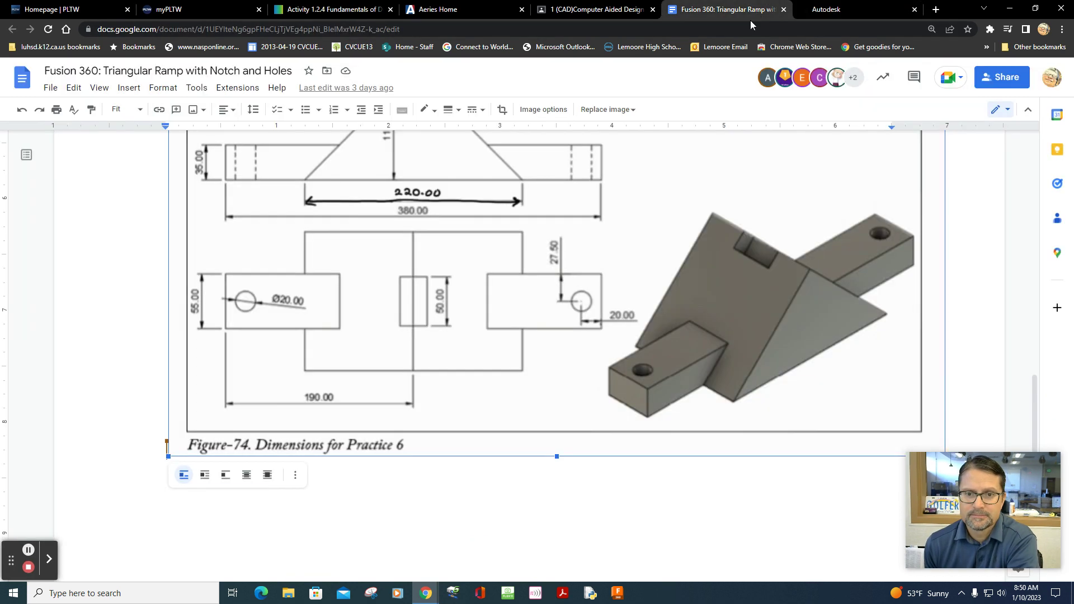
scroll(647, 211, "up", 5)
scroll(647, 211, "up", 6)
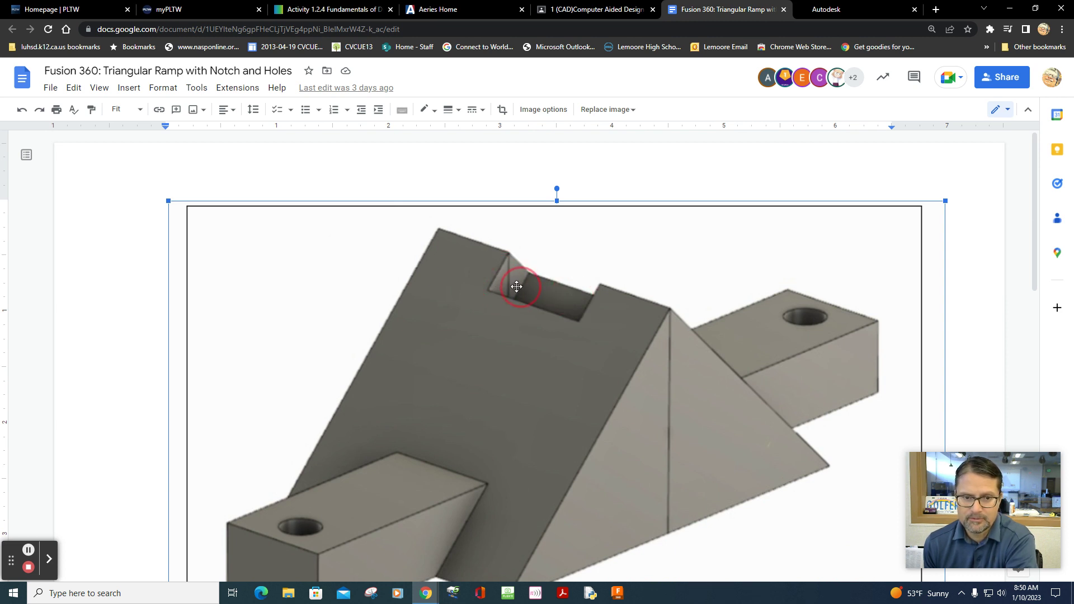
left_click(834, 15)
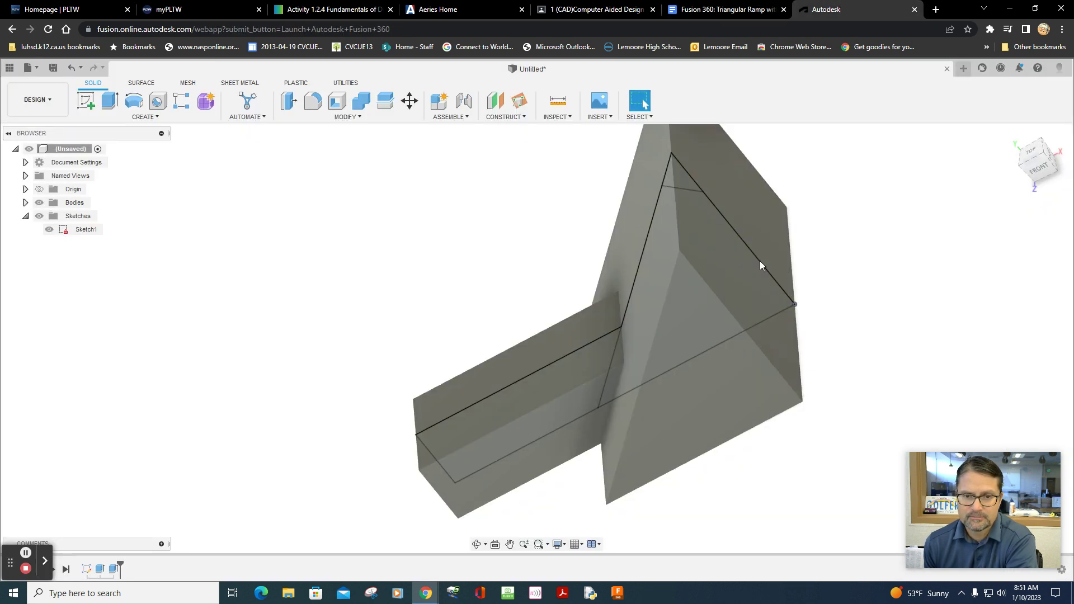
With the bodies hidden, select the small top notch triangle and set the extrusion to Cut.
middle_click_drag(834, 286, 825, 338)
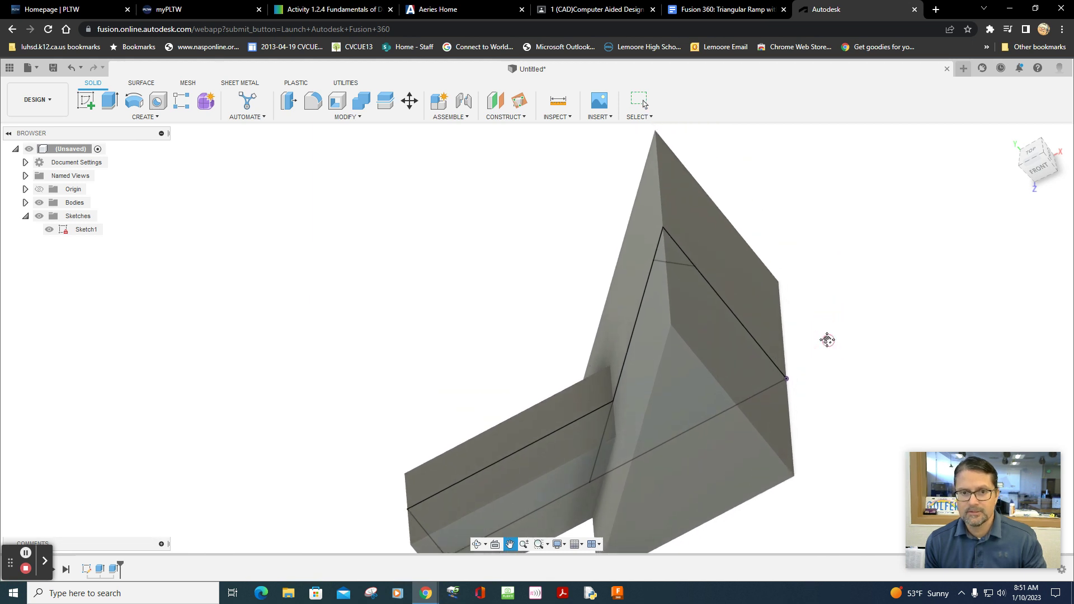
left_click(111, 101)
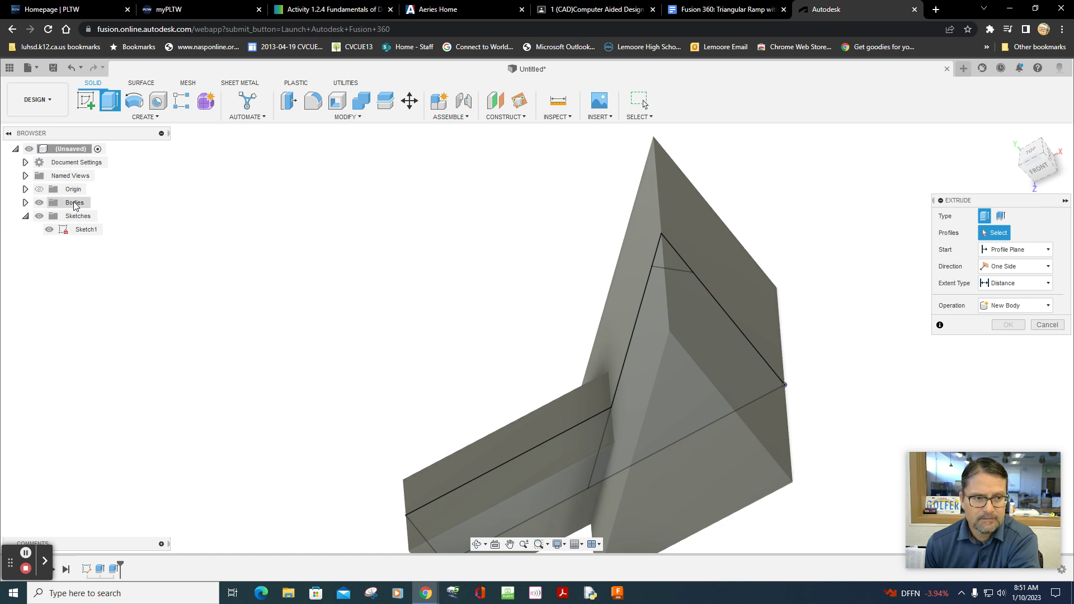
mouse_move(50, 133)
left_mouse_down()
mouse_move(19, 136)
mouse_move(50, 132)
left_mouse_up()
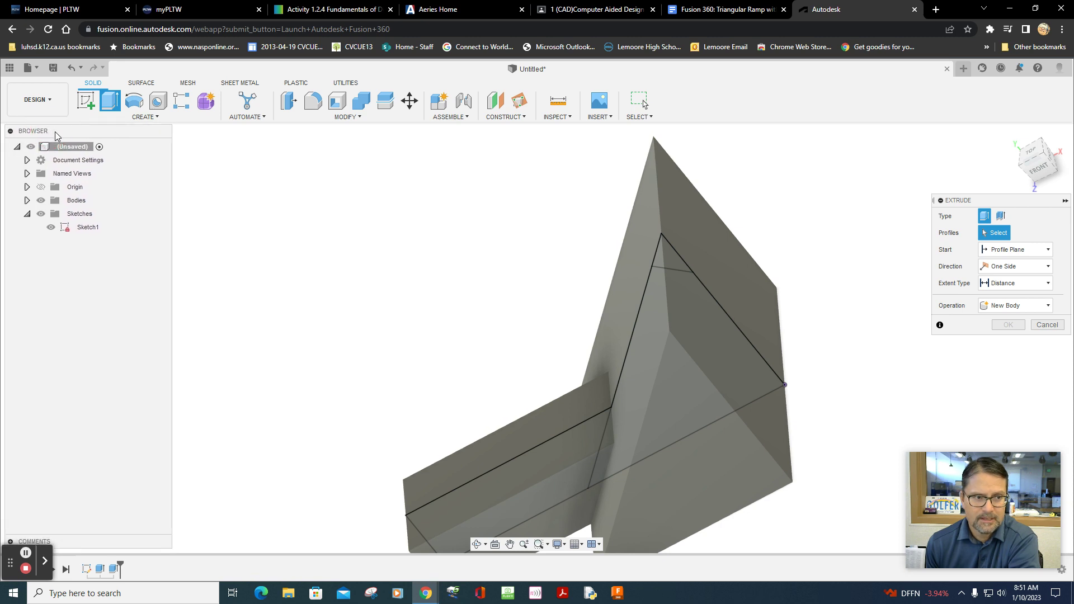
left_click(41, 200)
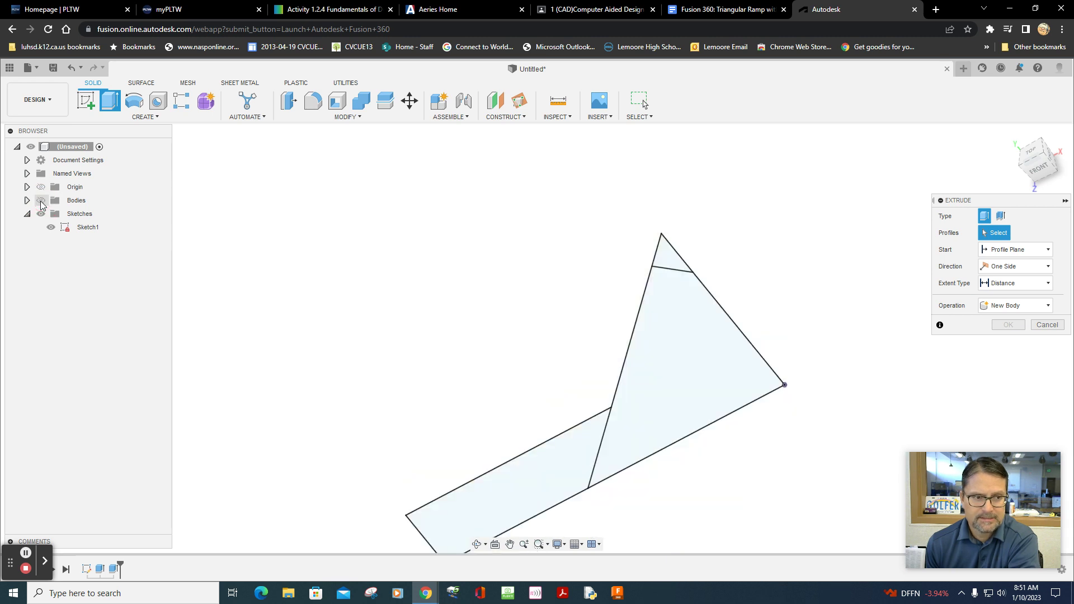
left_click(676, 267)
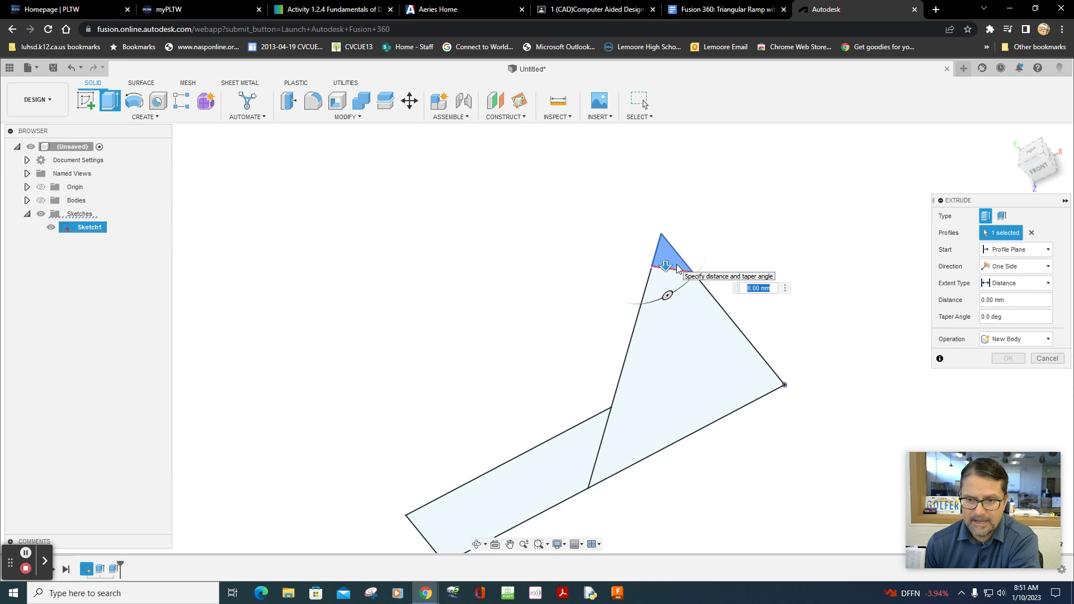
left_click(1006, 340)
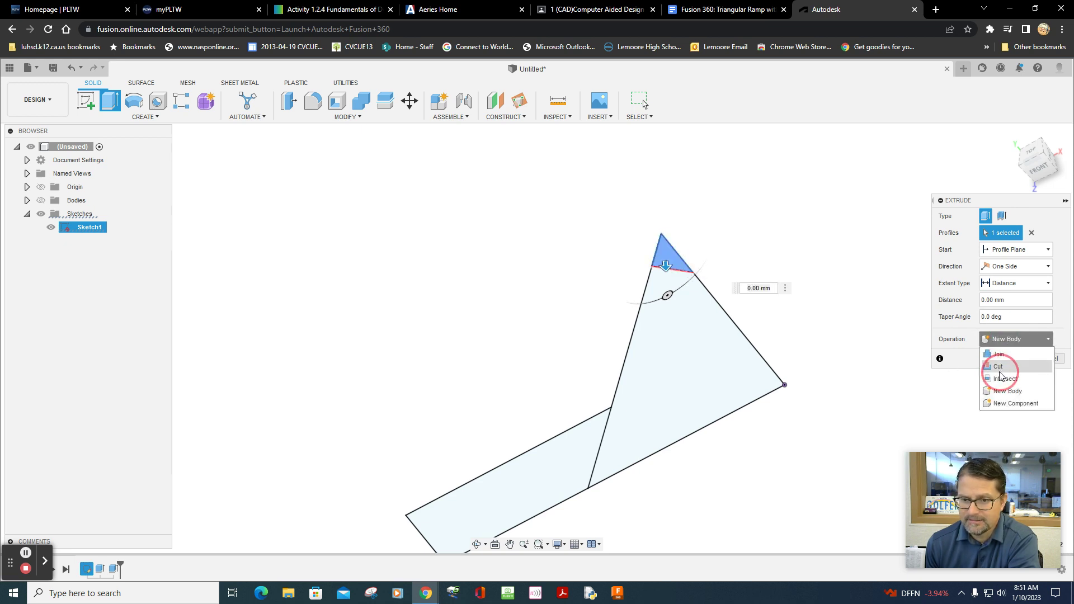
left_click(1001, 367)
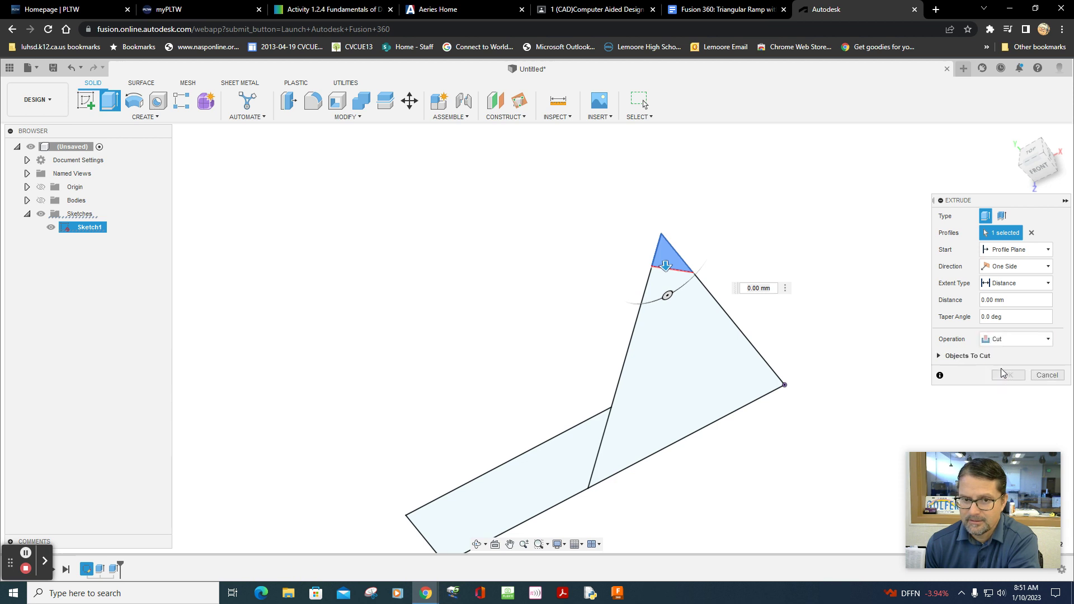
left_click(704, 12)
scroll(629, 234, "down", 10)
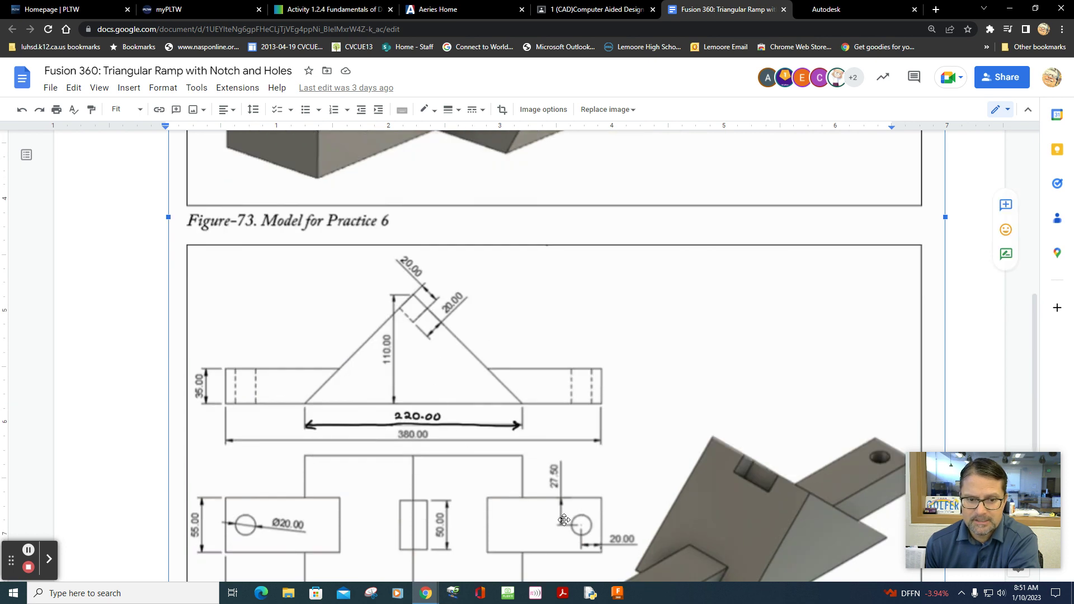
scroll(564, 520, "down", 1)
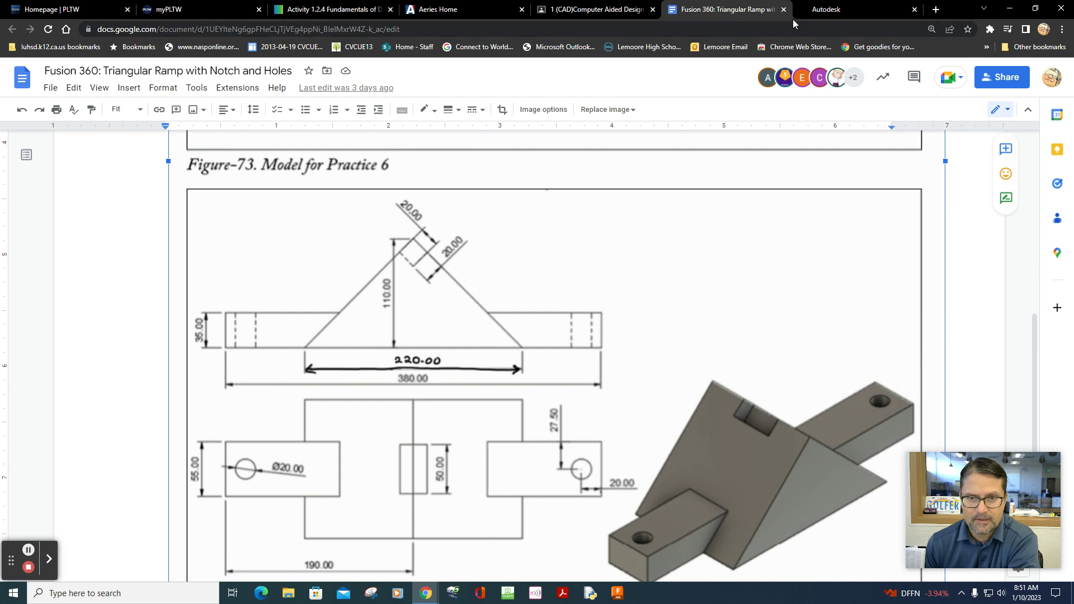
left_click(826, 10)
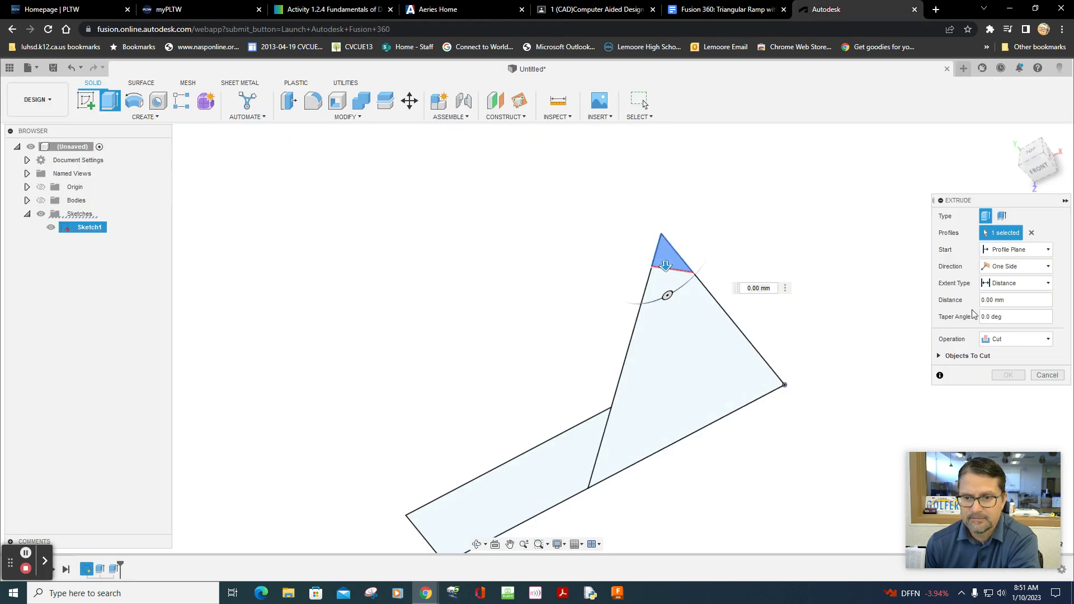
Cut the notch 50 mm symmetric, whole length, with the ramp body shown again.
left_click(1009, 272)
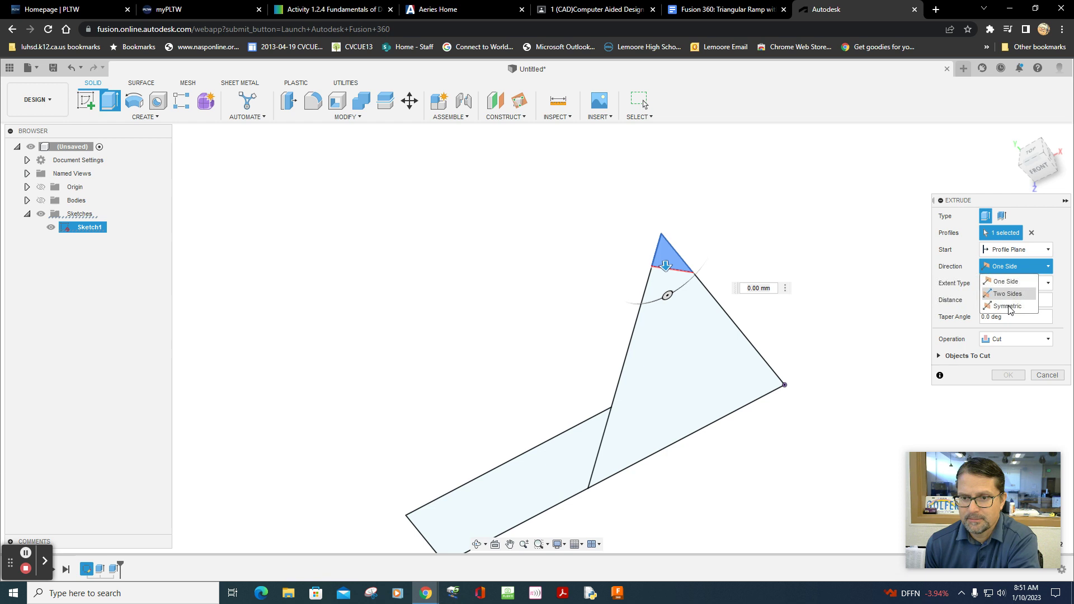
left_click(1009, 308)
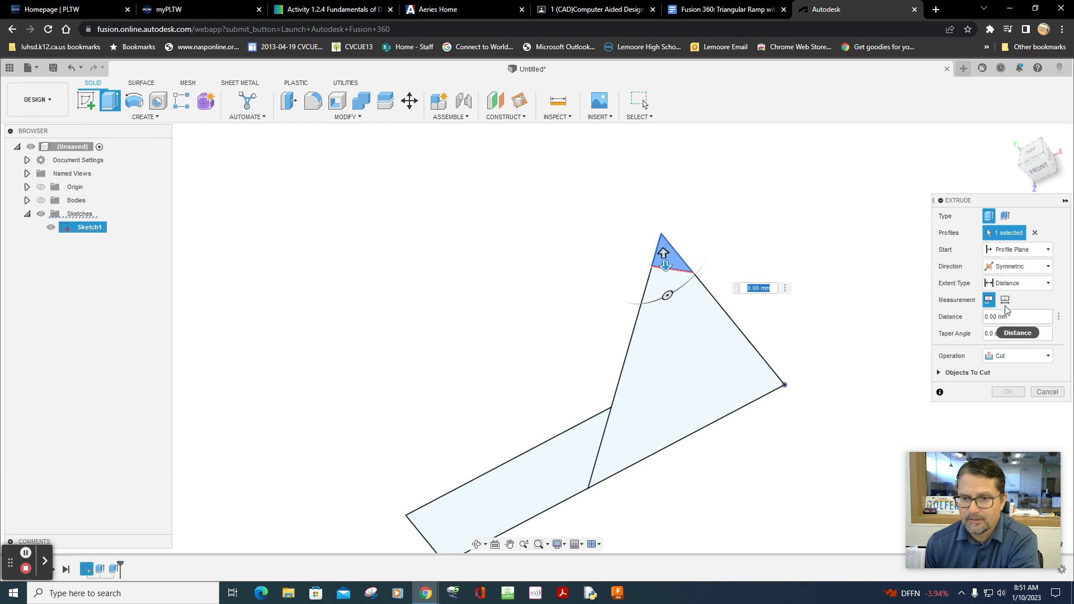
left_click(1005, 301)
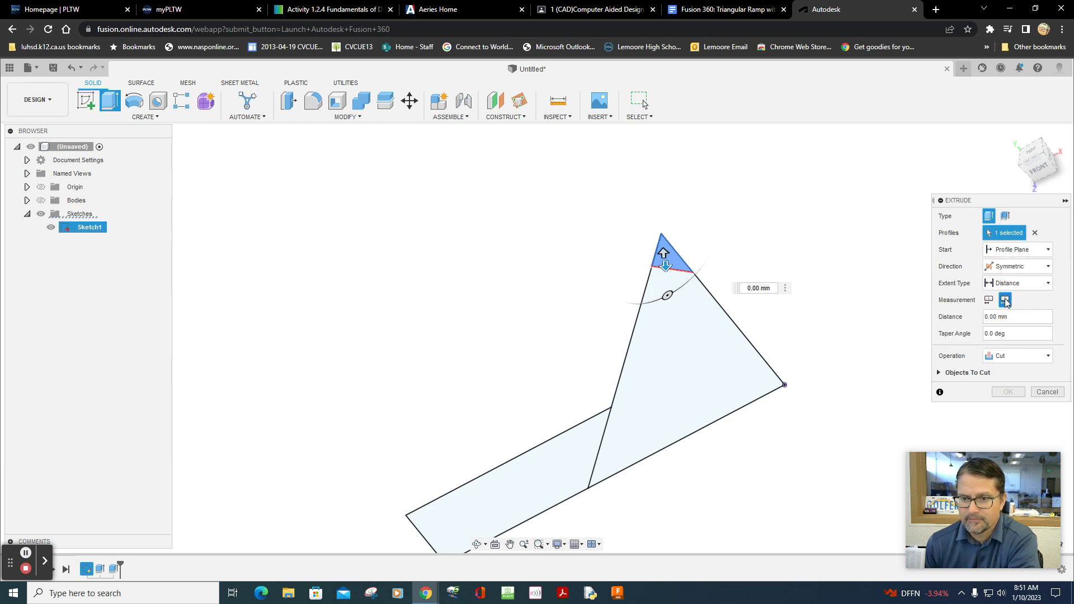
left_click(767, 288)
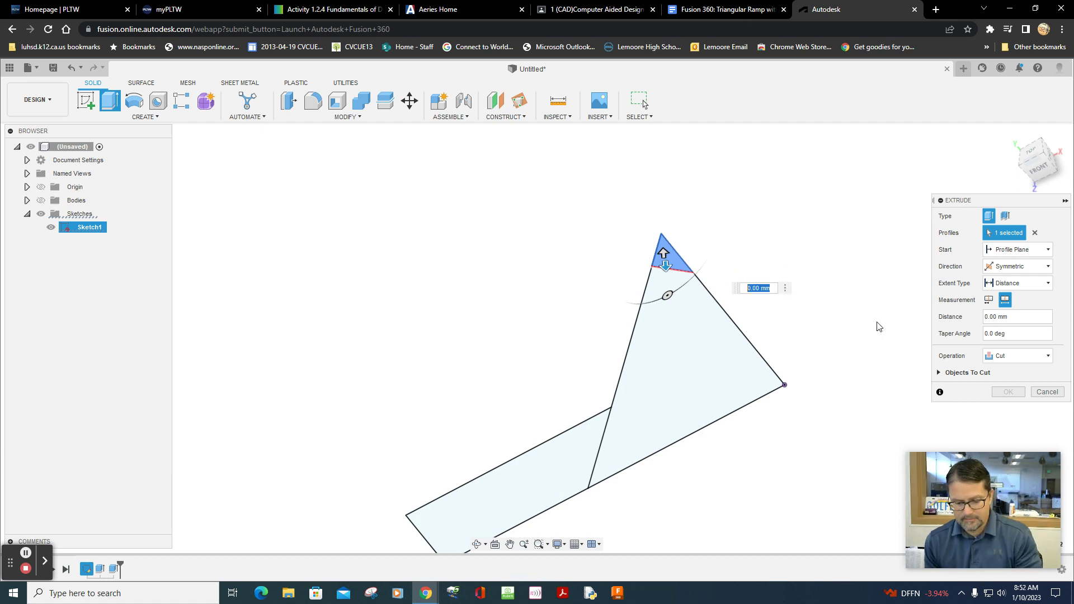
type("50")
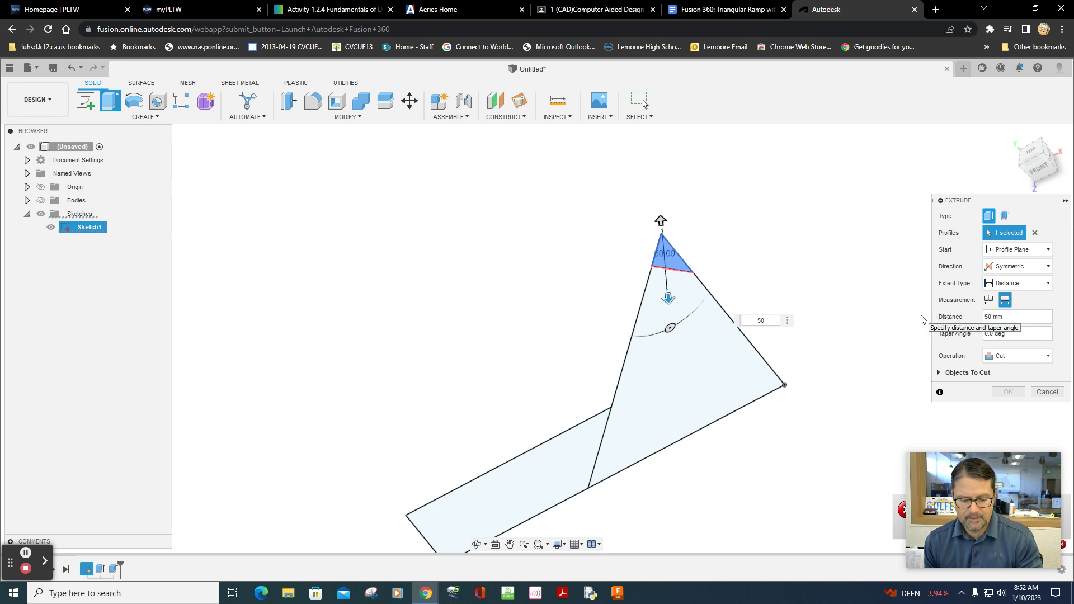
key("Return")
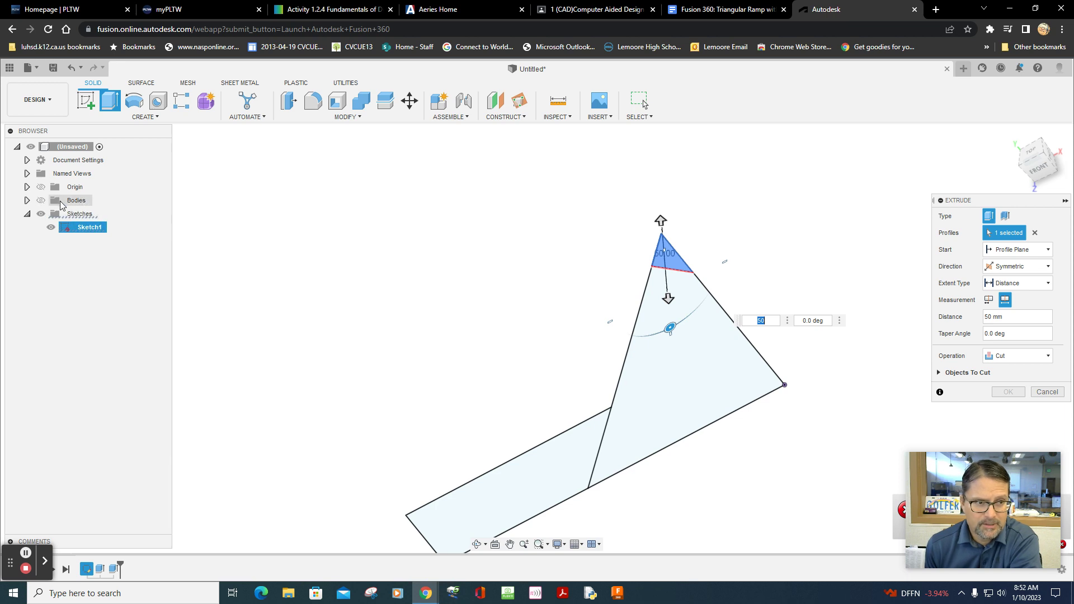
left_click(41, 200)
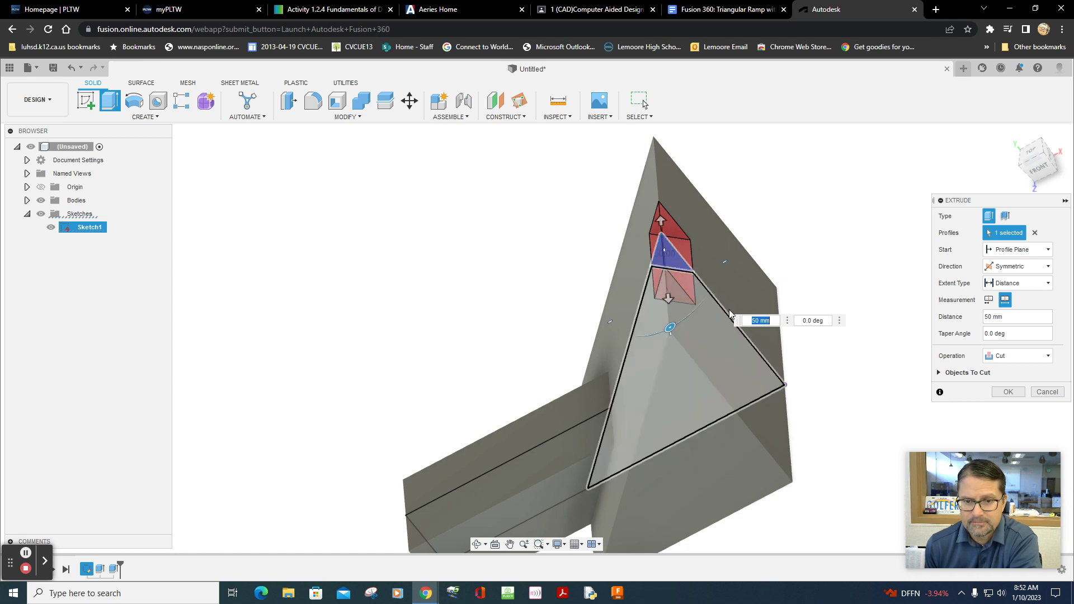
left_click(1006, 393)
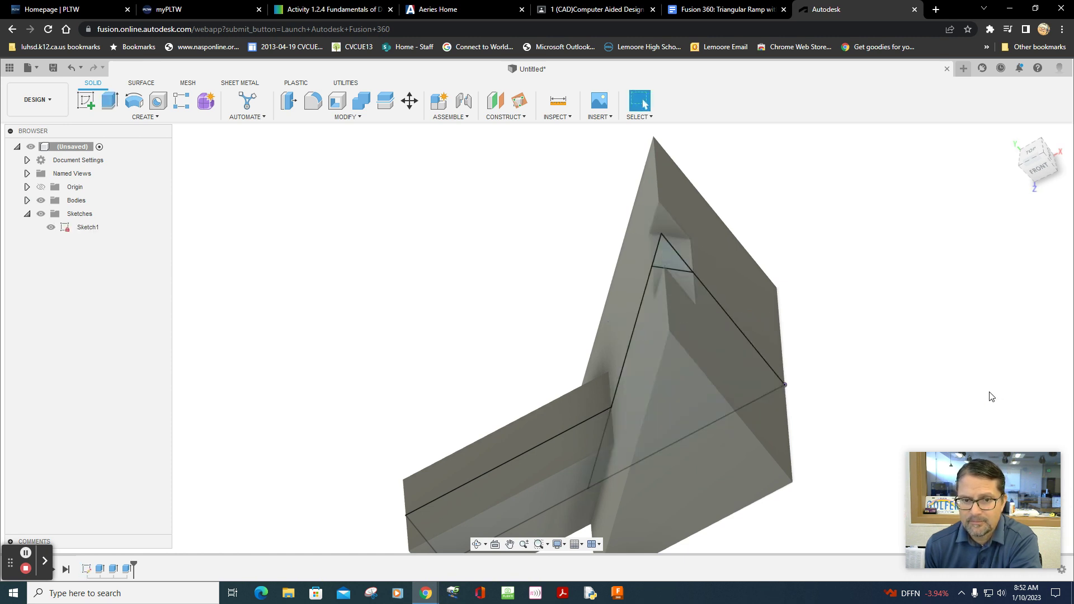
Hide Sketch1's lines and view the notched ramp from the TOP ViewCube face.
middle_click_drag(892, 300, 942, 259)
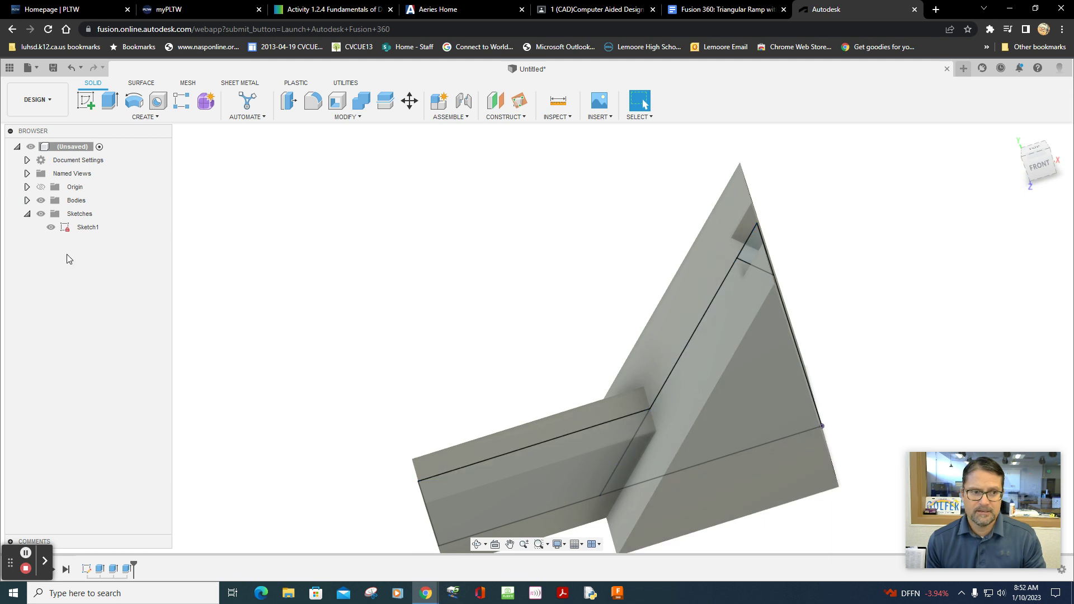
left_click(50, 229)
left_click(50, 228)
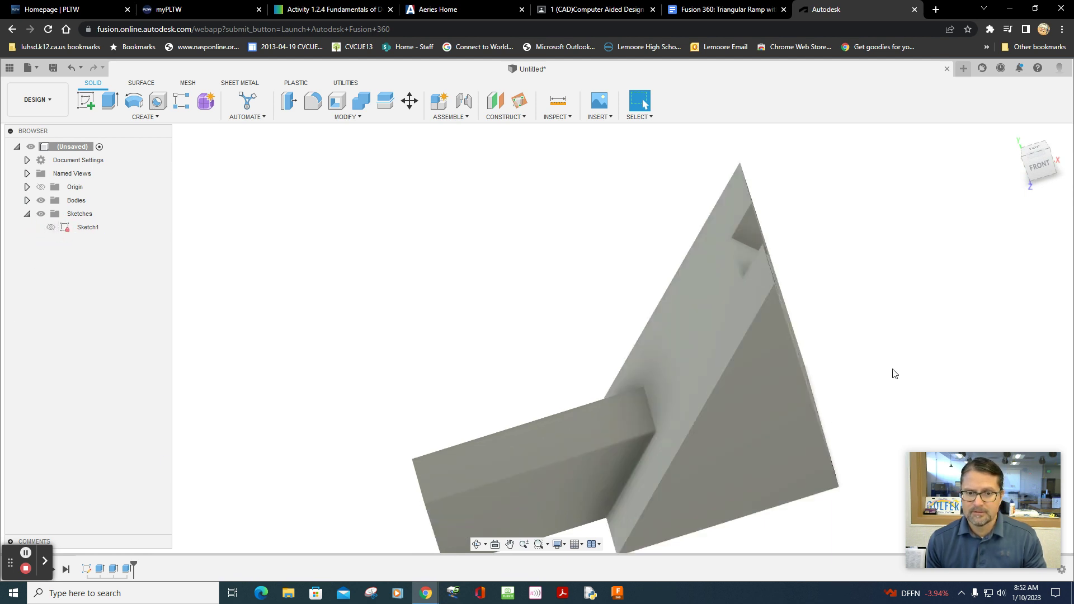
middle_click_drag(894, 374, 892, 442, "shift")
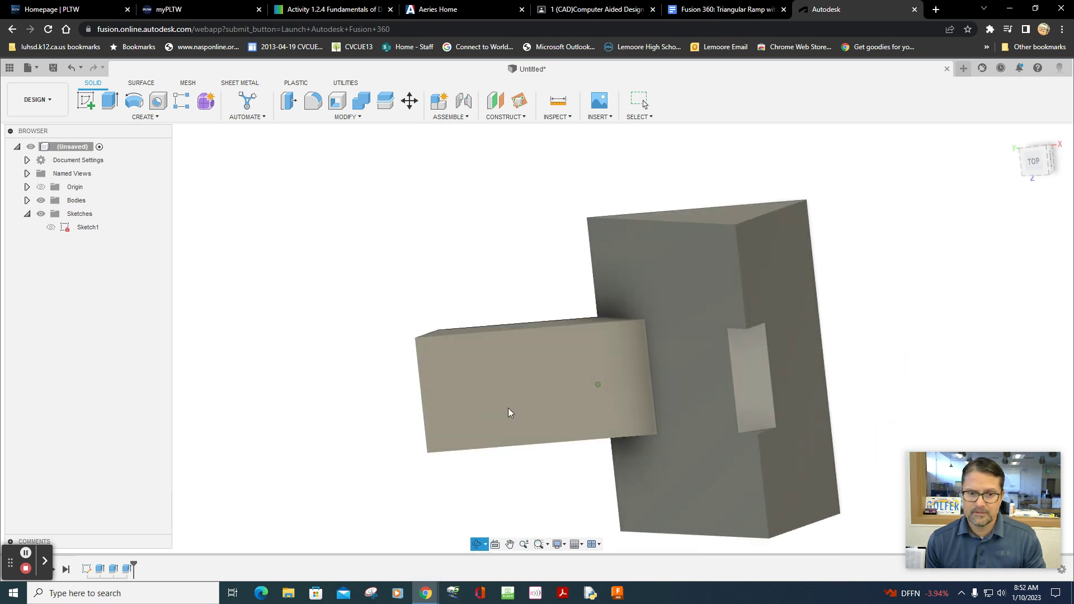
key("Escape")
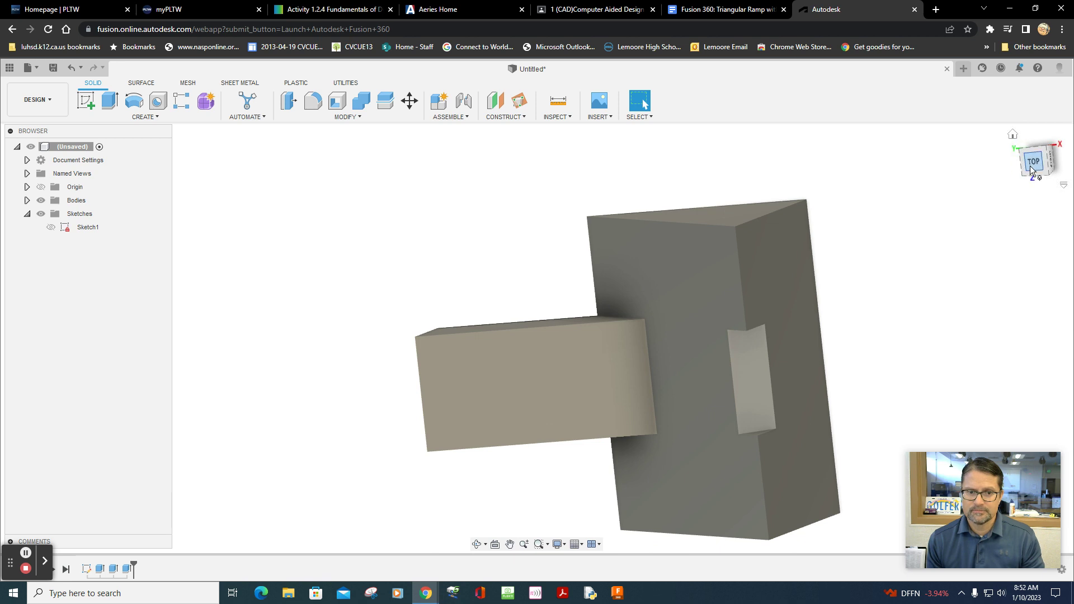
left_click(1033, 167)
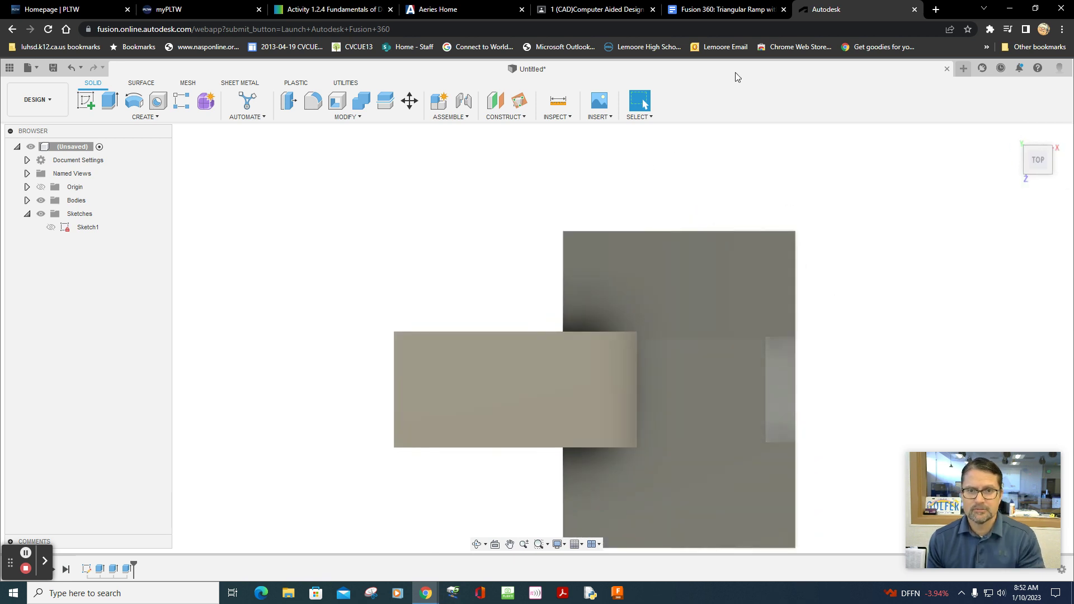
left_click(733, 9)
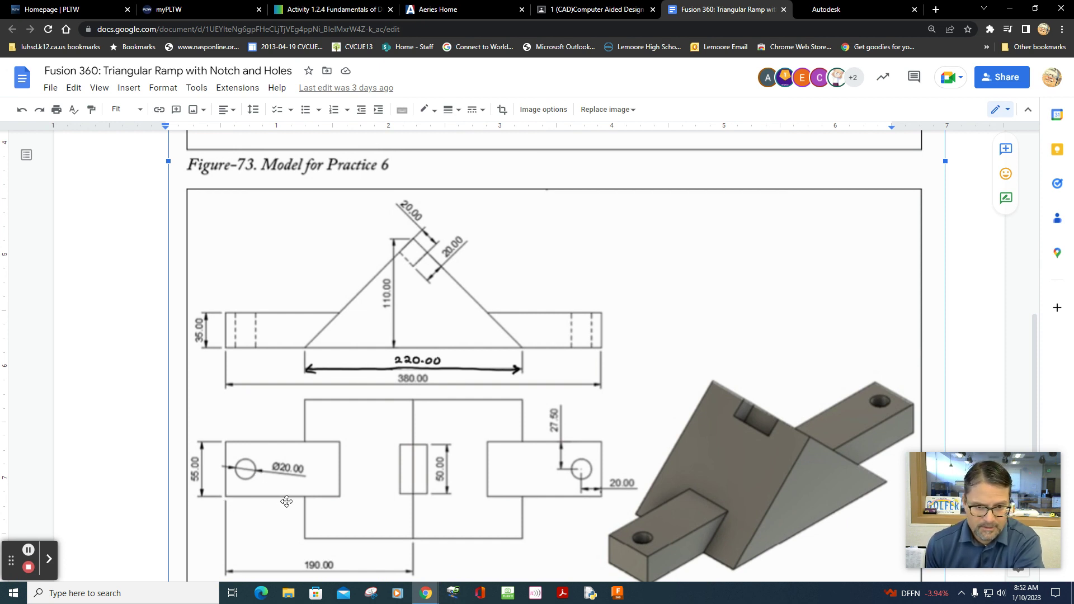
Scroll the reference document down to Figure-74's tab hole dimensions.
scroll(299, 480, "down", 2)
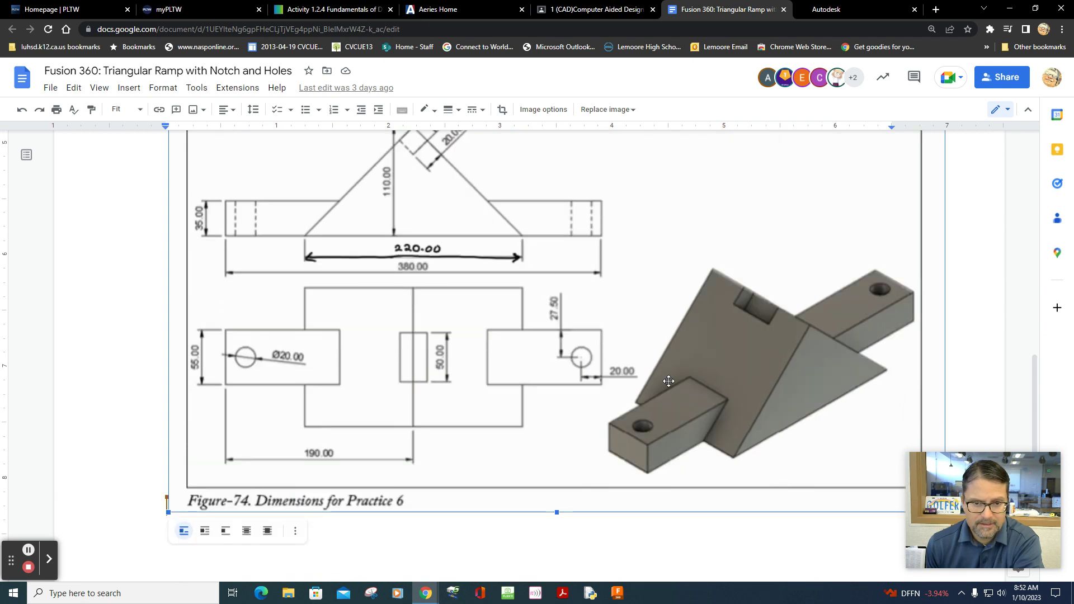
left_click_drag(619, 372, 637, 375)
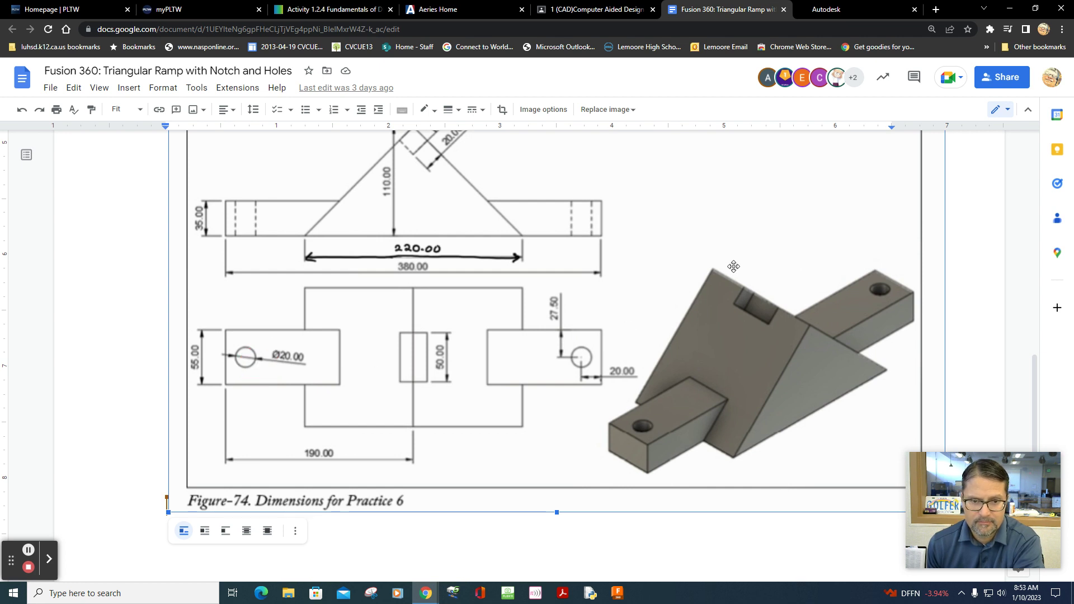
Sketch on the left tab's top face and draw a Ø20 mm center-diameter circle.
left_click(814, 10)
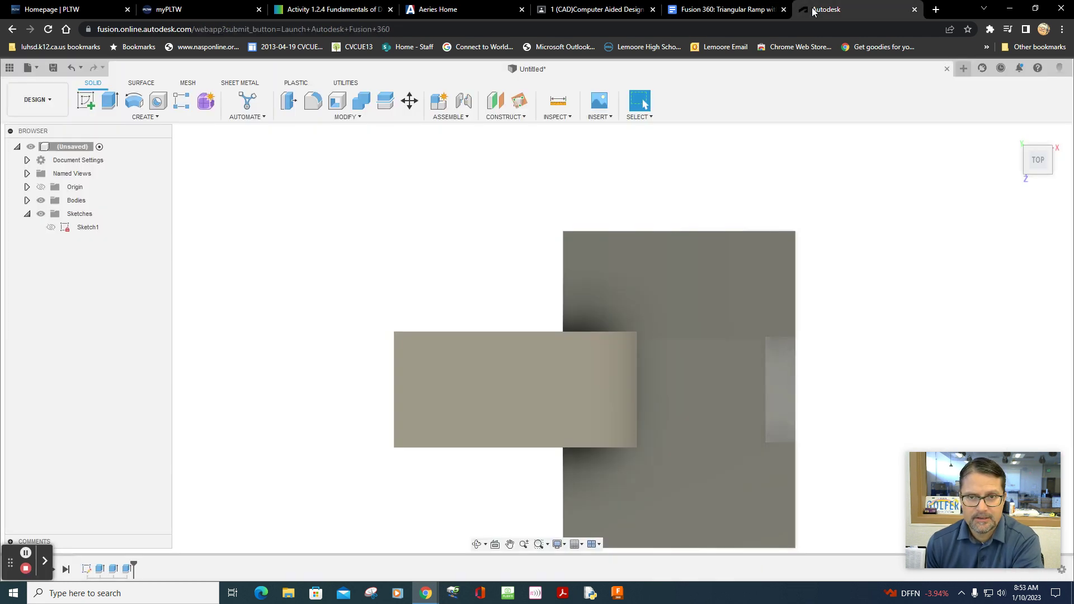
left_click(87, 102)
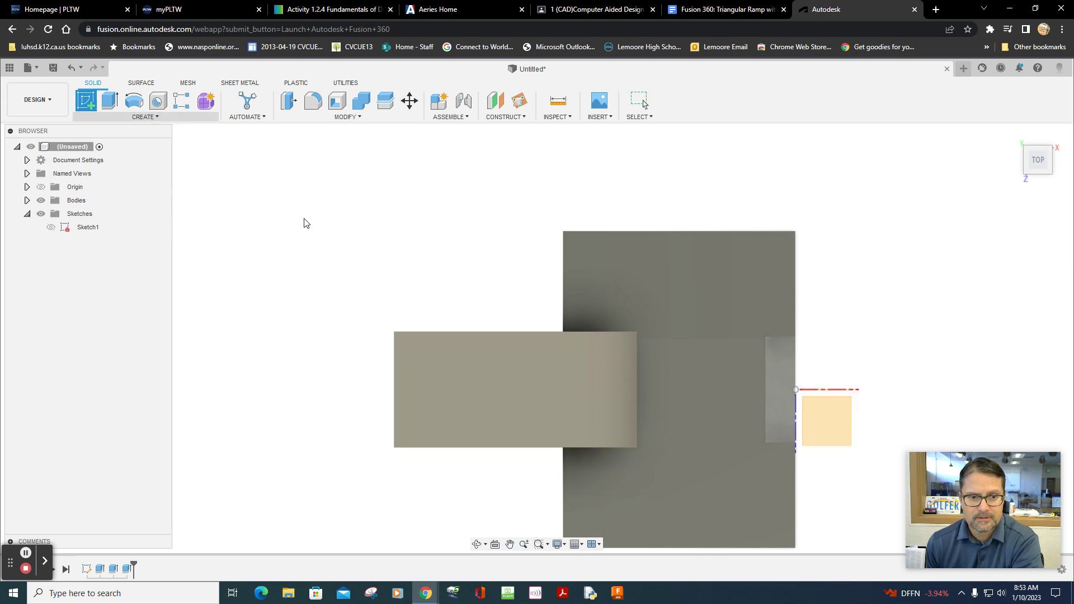
left_click(490, 387)
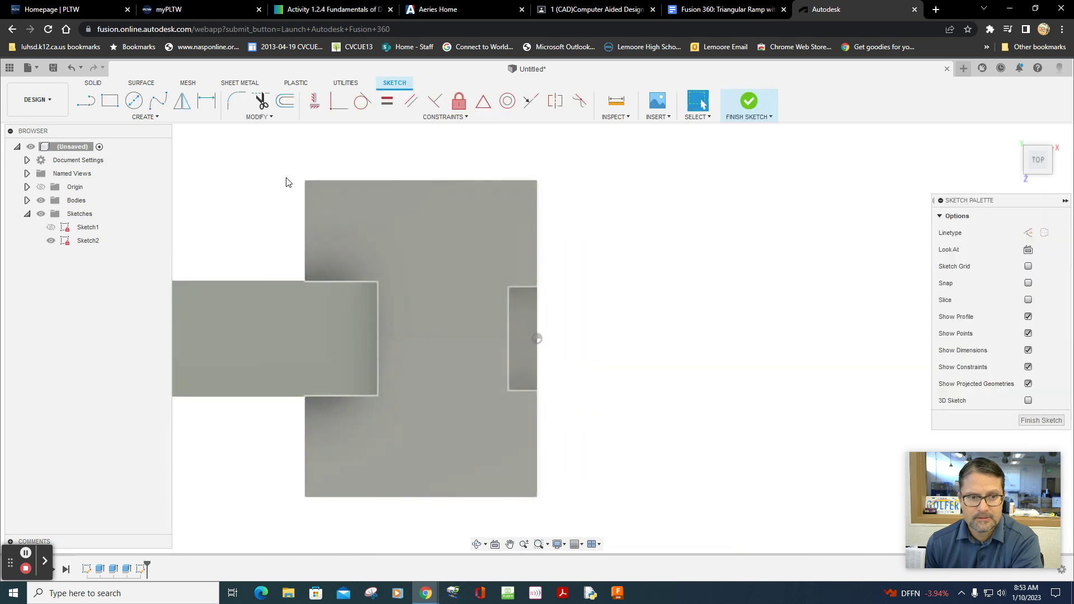
left_click(134, 100)
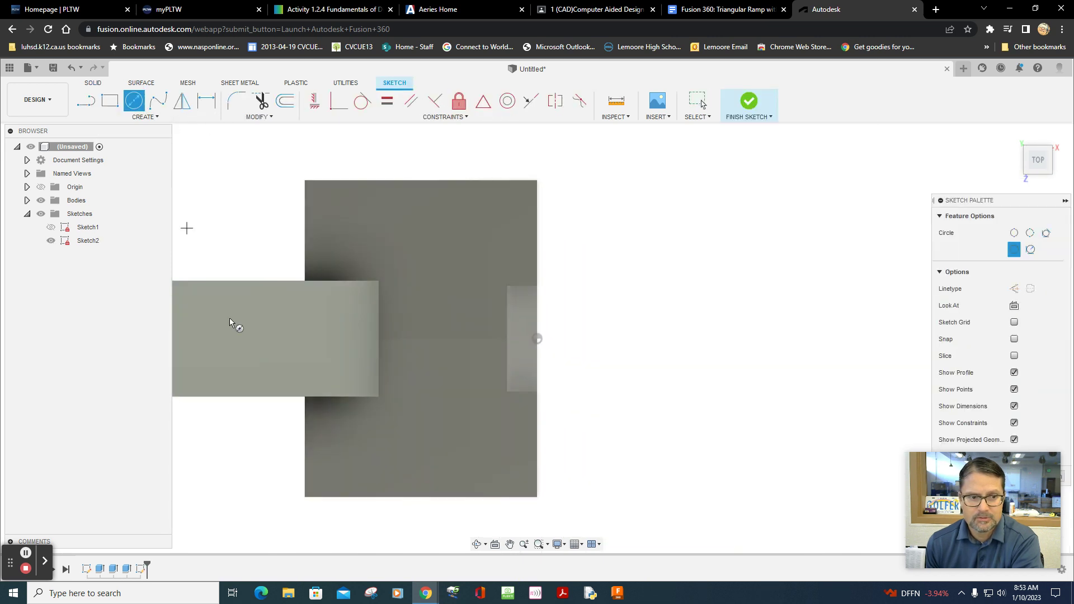
left_click(220, 337)
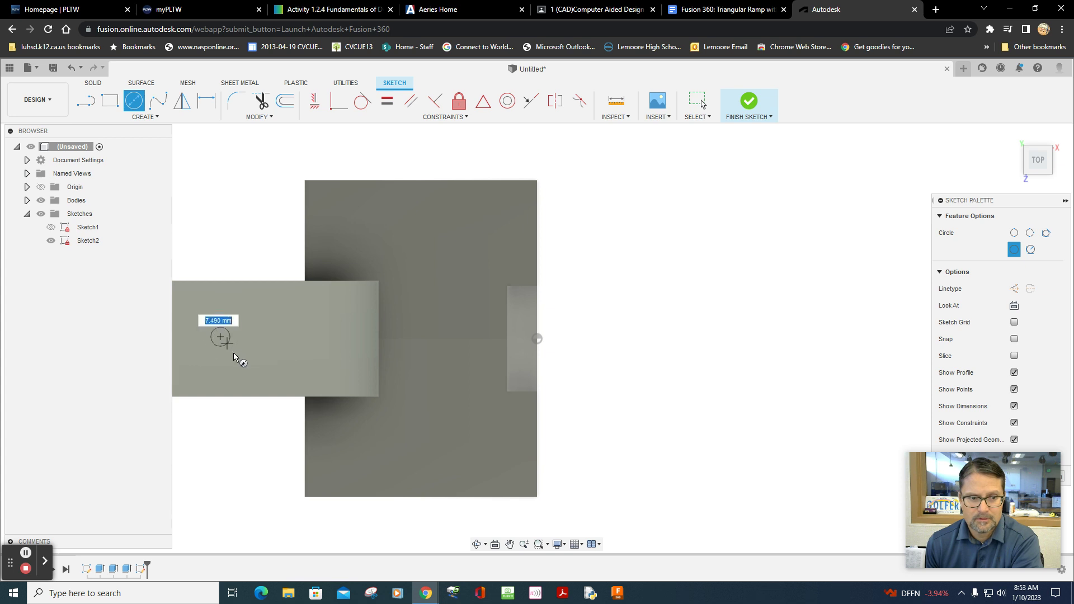
type("20")
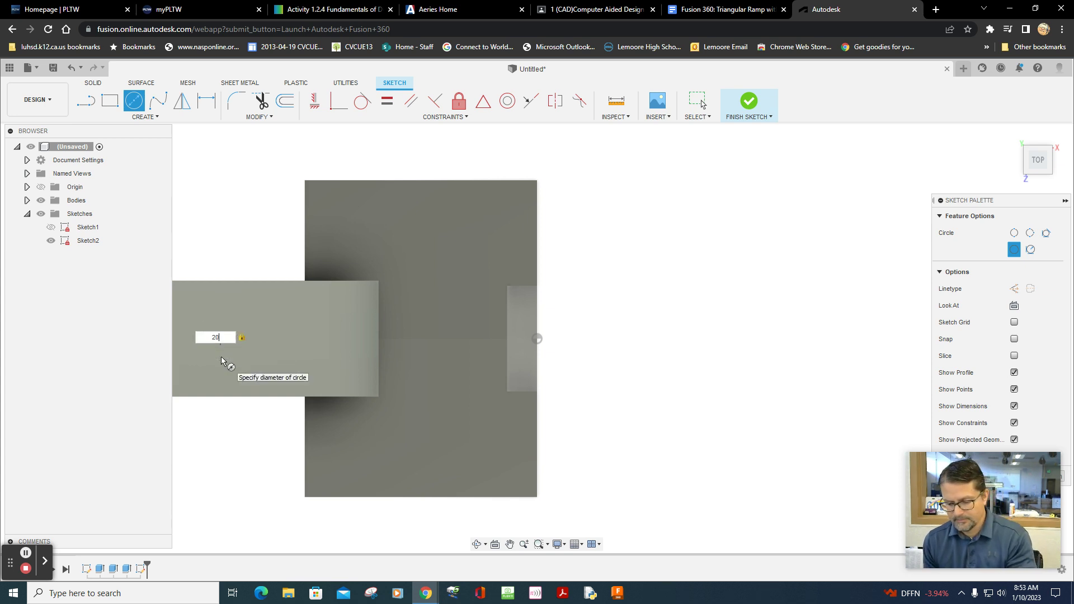
key("Return")
key("Escape")
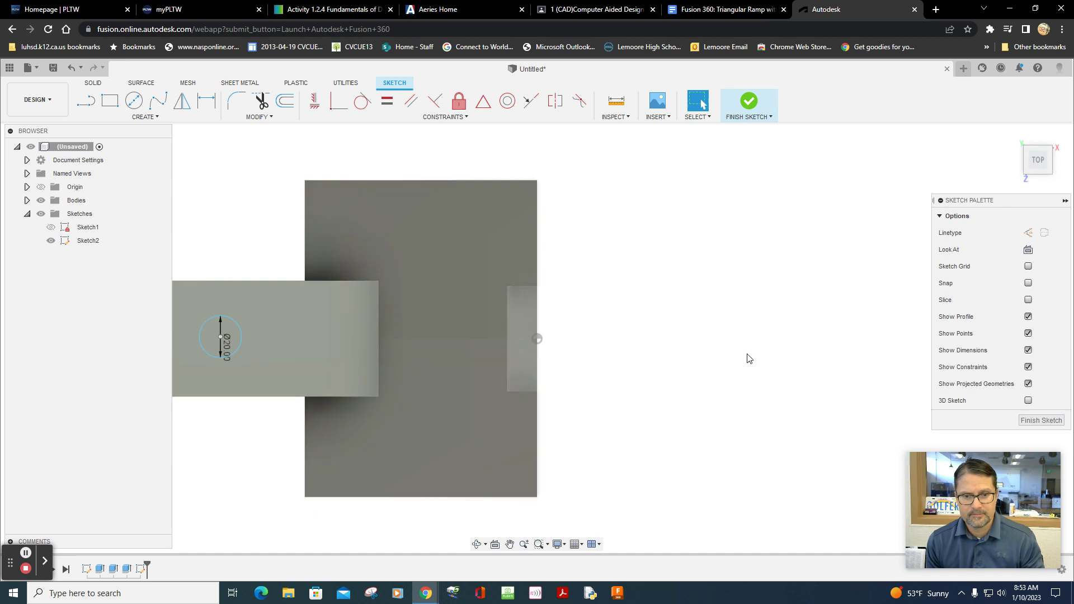
middle_click_drag(727, 375, 873, 367)
left_click(382, 457)
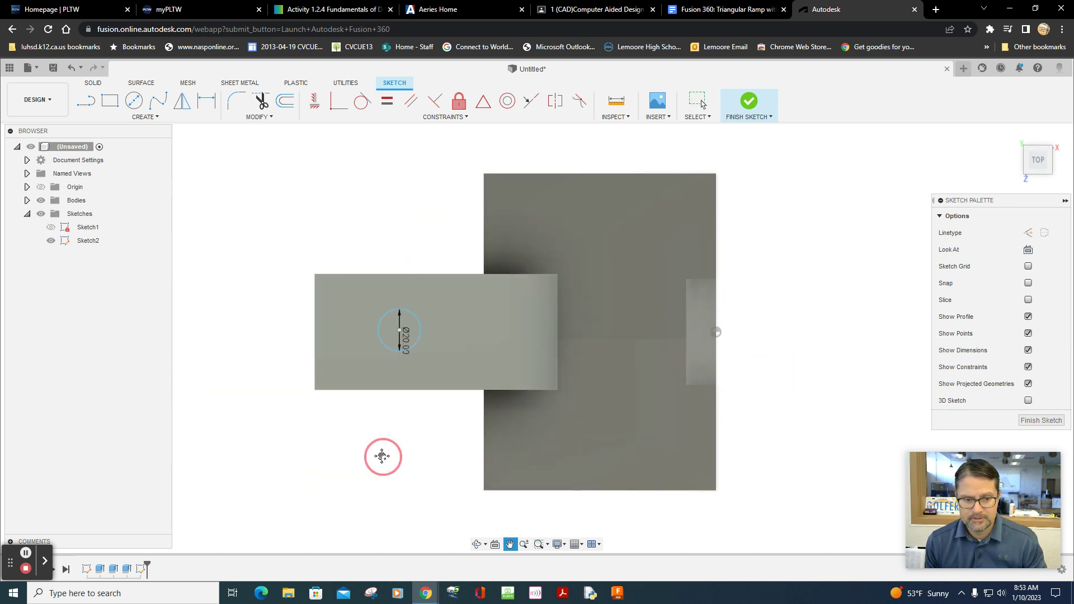
mouse_move(382, 457)
middle_mouse_down("shift")
mouse_move(391, 403)
mouse_move(386, 446)
middle_mouse_up("shift")
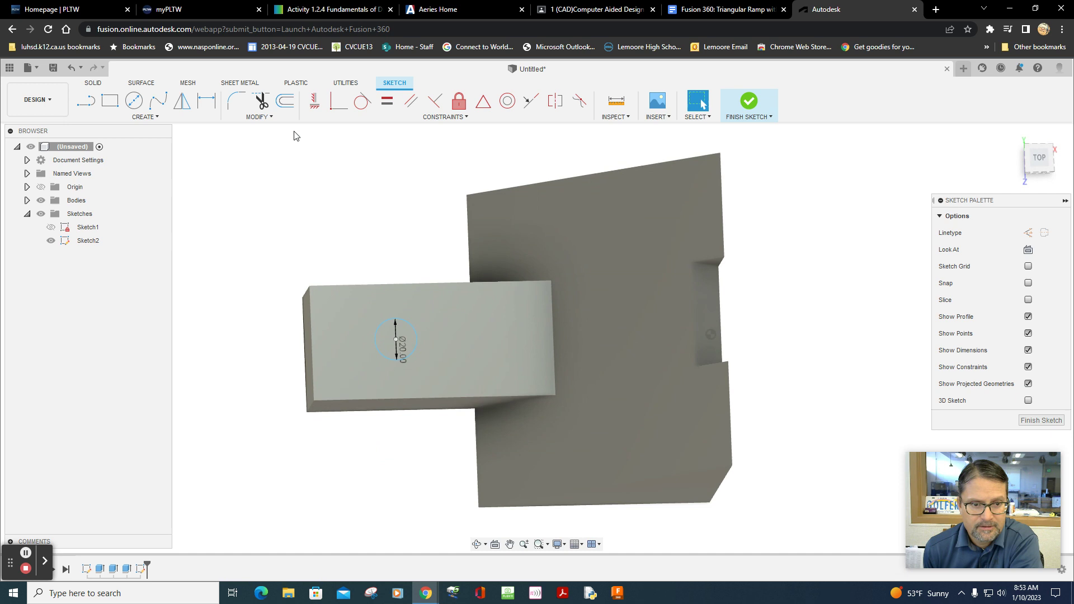
Dimension the hole centre 27.50 mm from the tab's bottom edge and 20 mm from its end.
left_click(207, 101)
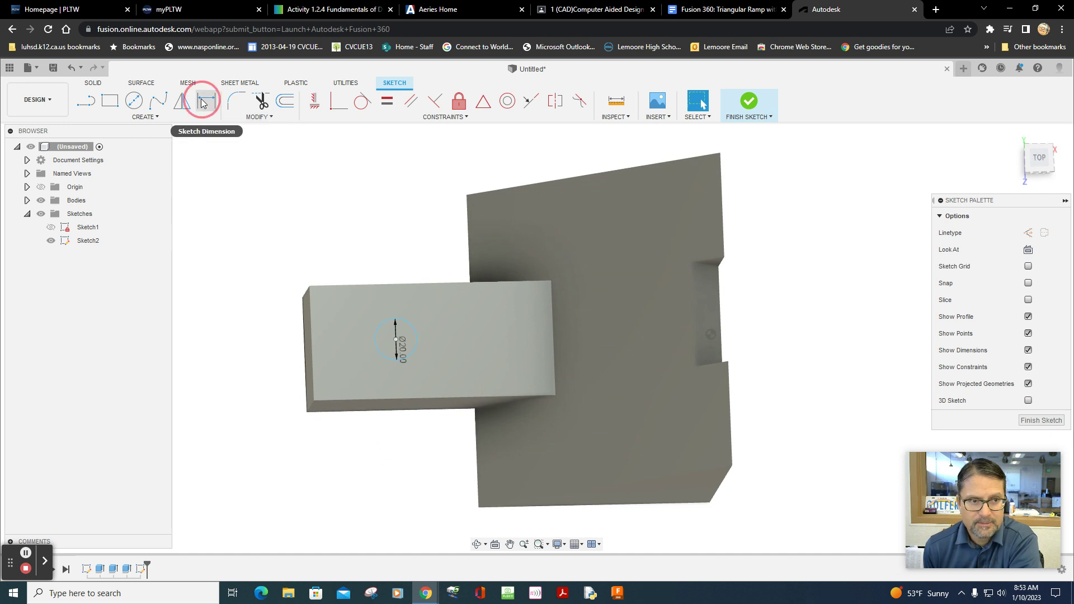
left_click(394, 355)
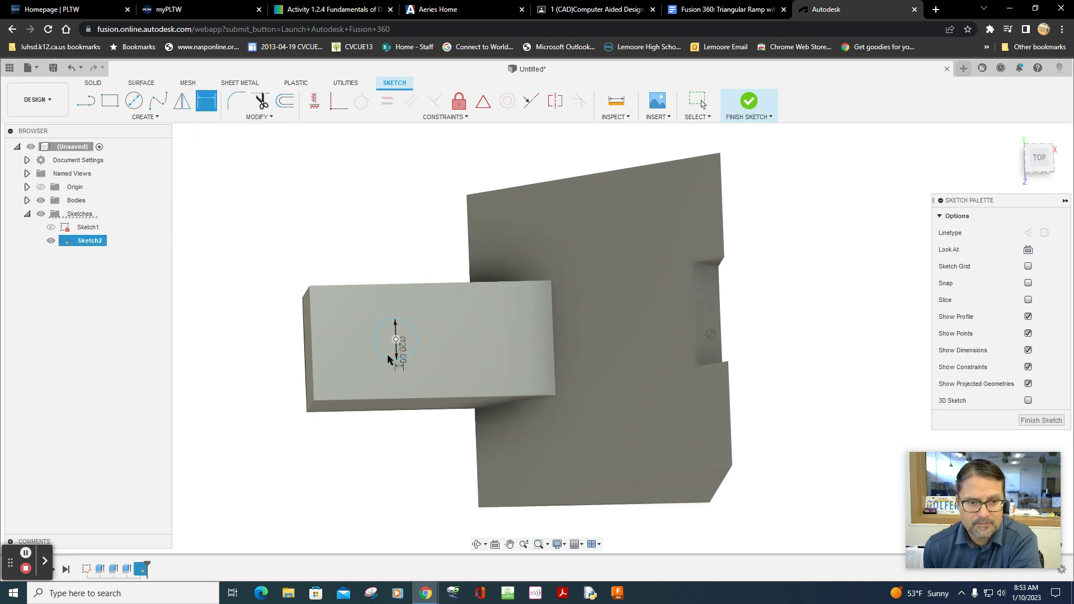
left_click(401, 400)
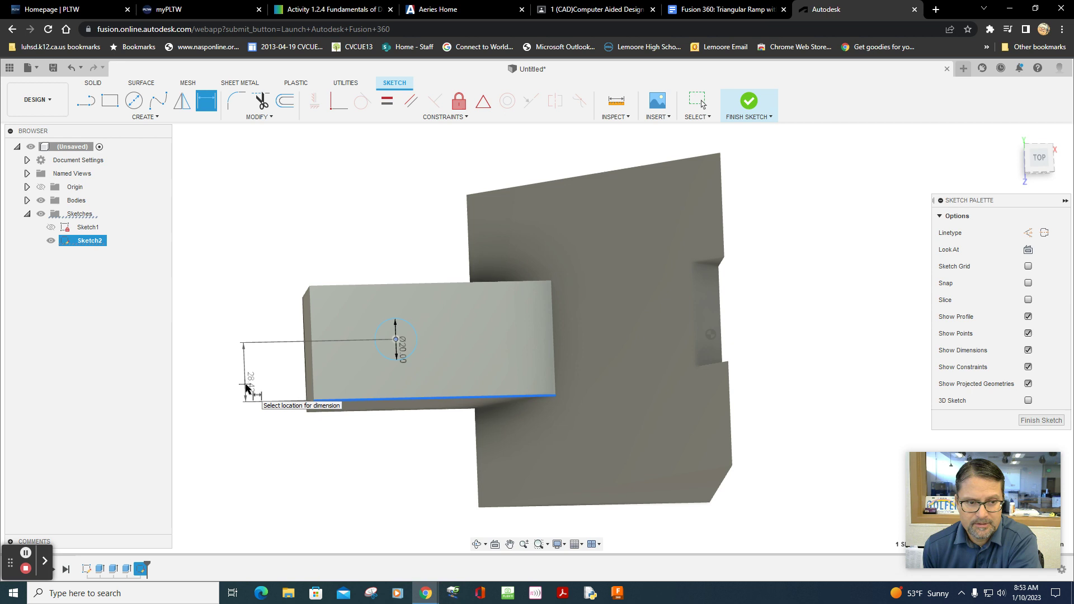
left_click(246, 385)
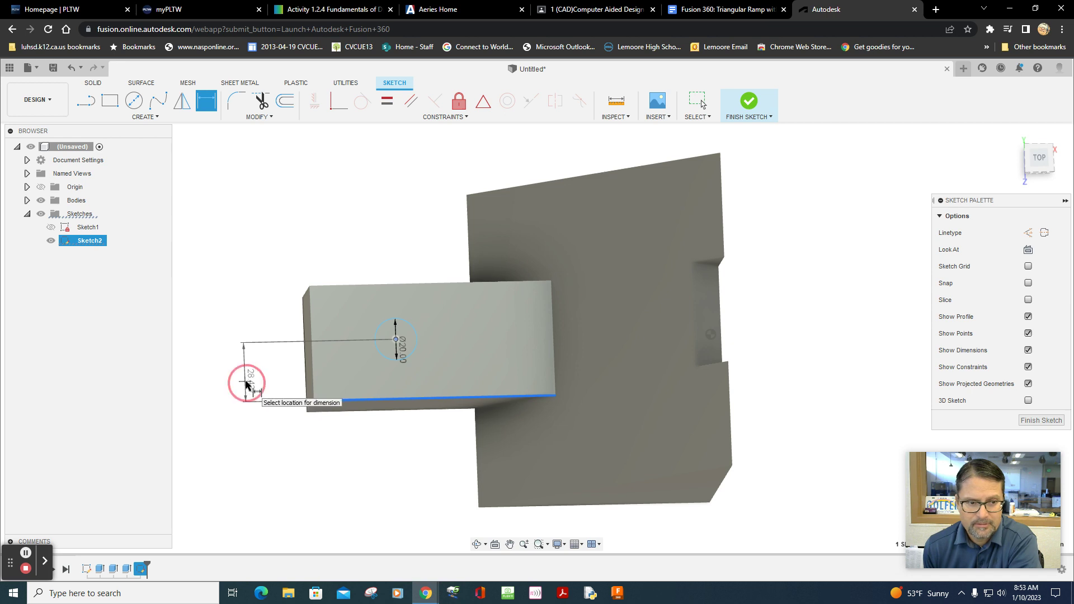
type("27.50")
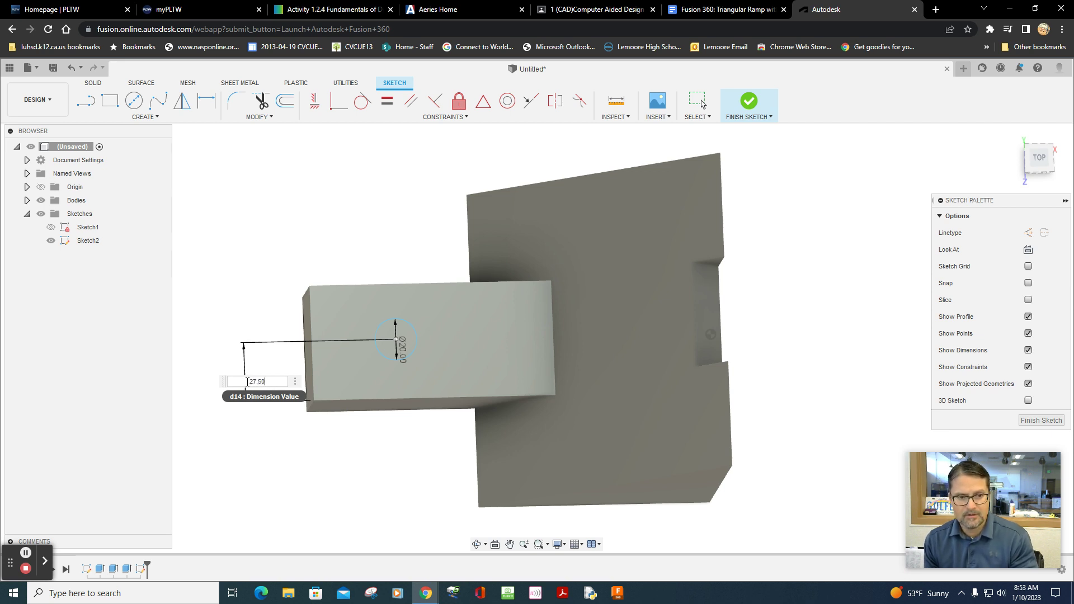
key("Return")
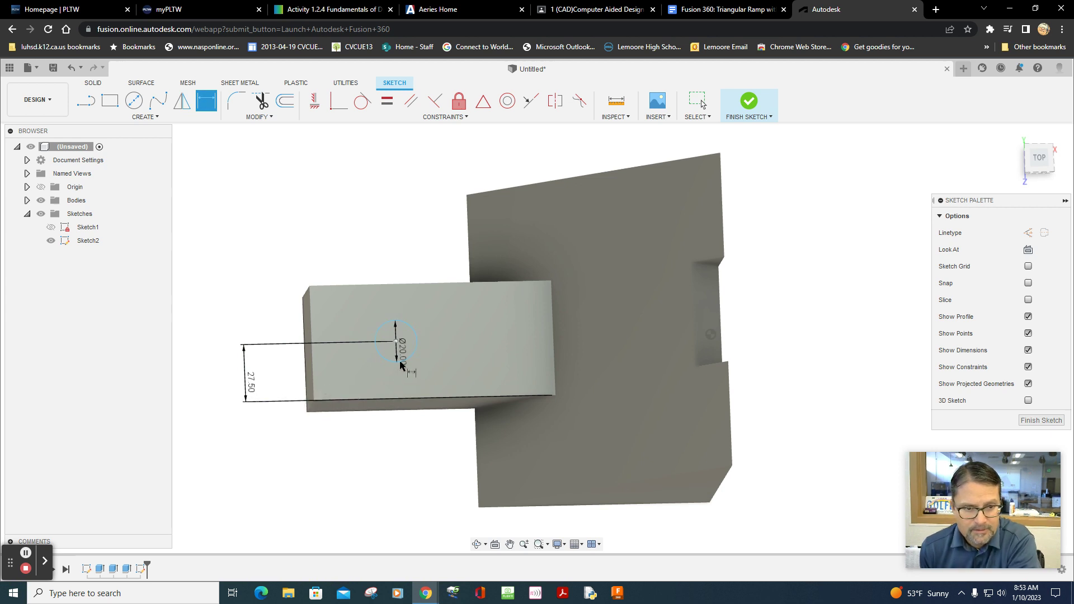
left_click(311, 336)
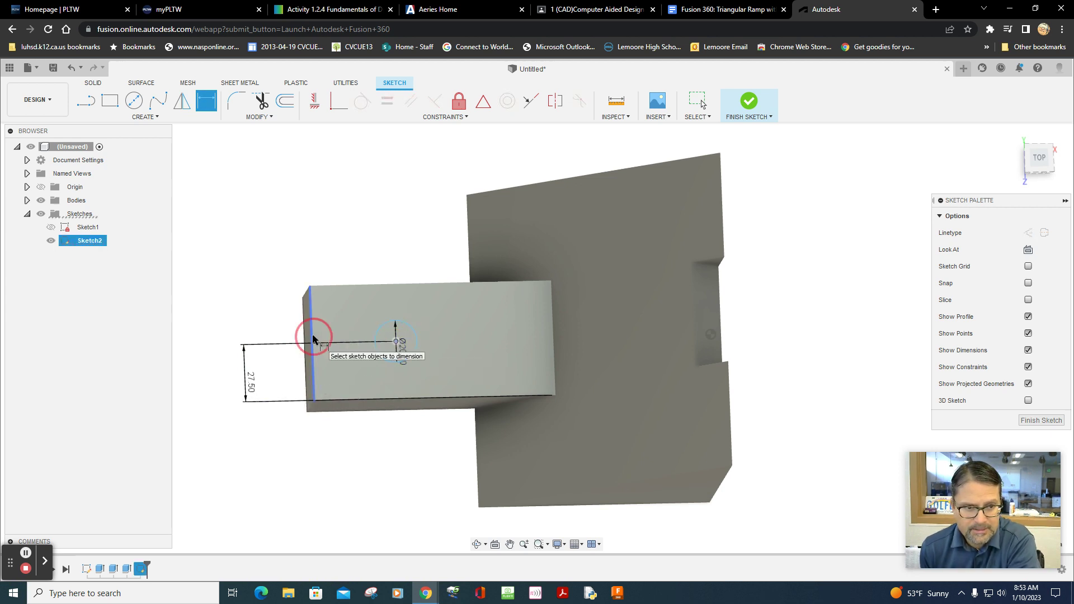
left_click(342, 247)
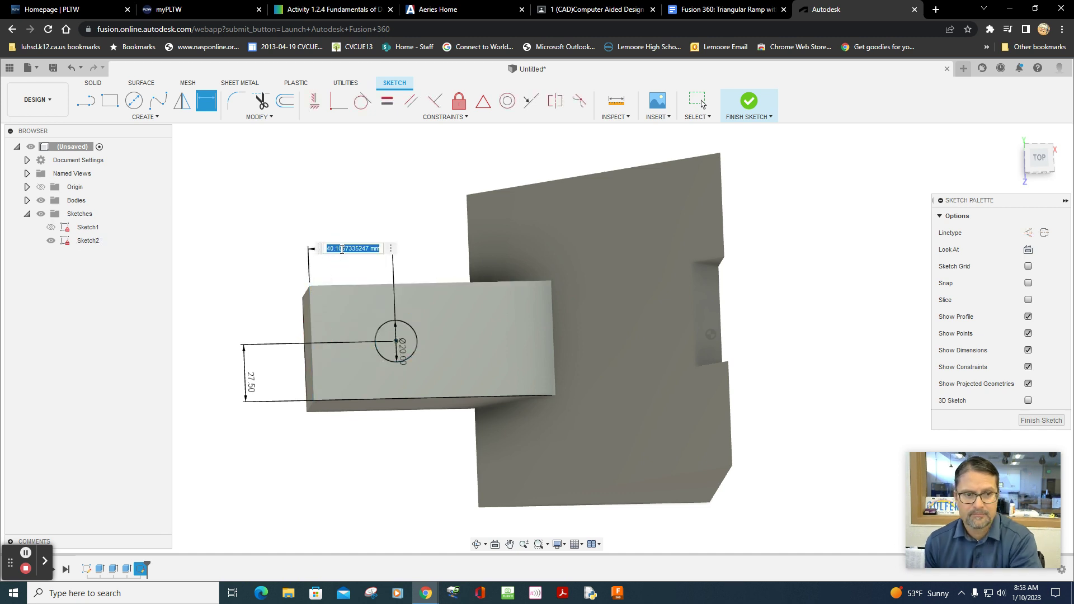
type("20")
key("Return")
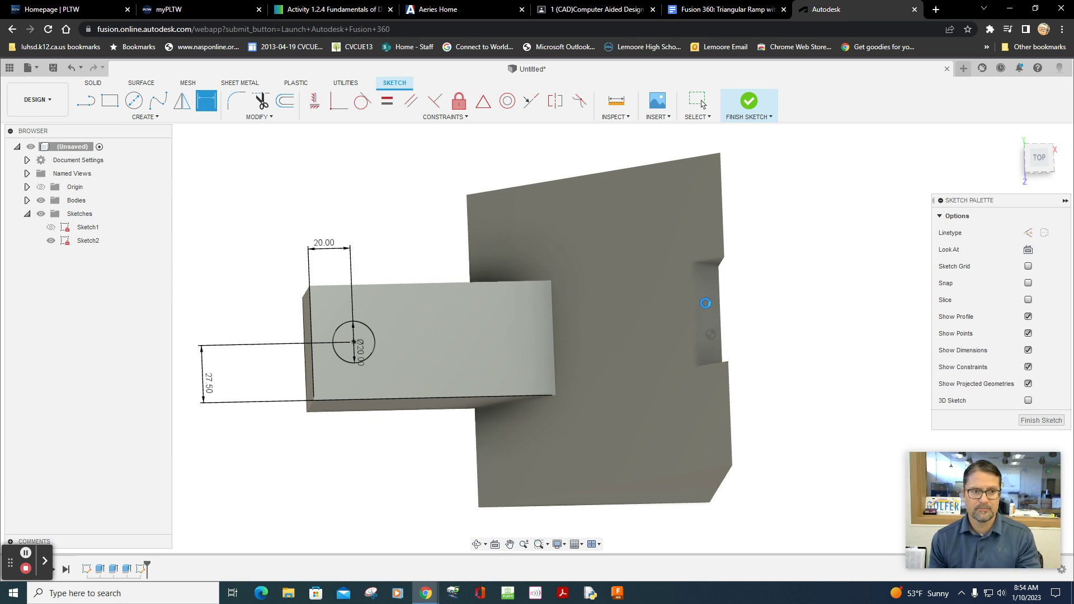
key("Escape")
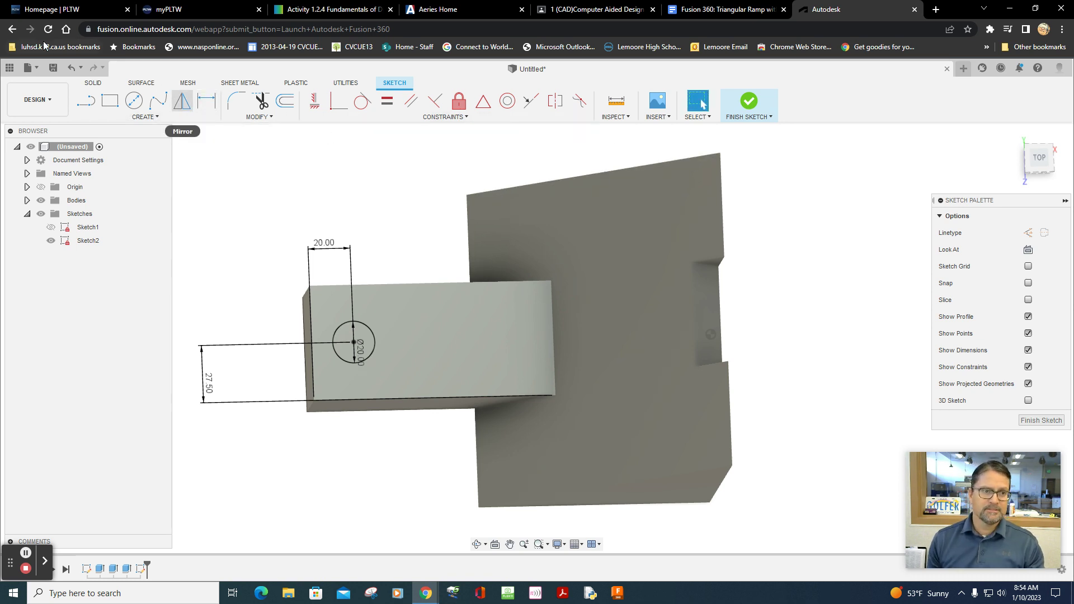
Save the design to the Period 1 CAD project under a descriptive triangular ramp name.
left_click(53, 68)
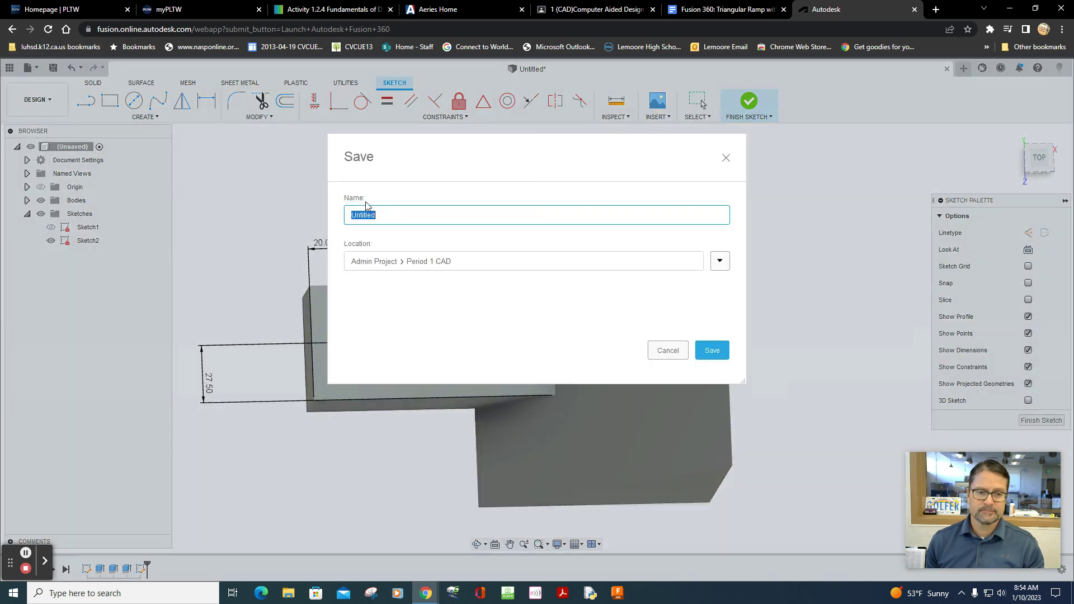
type("1JacobsBreckT")
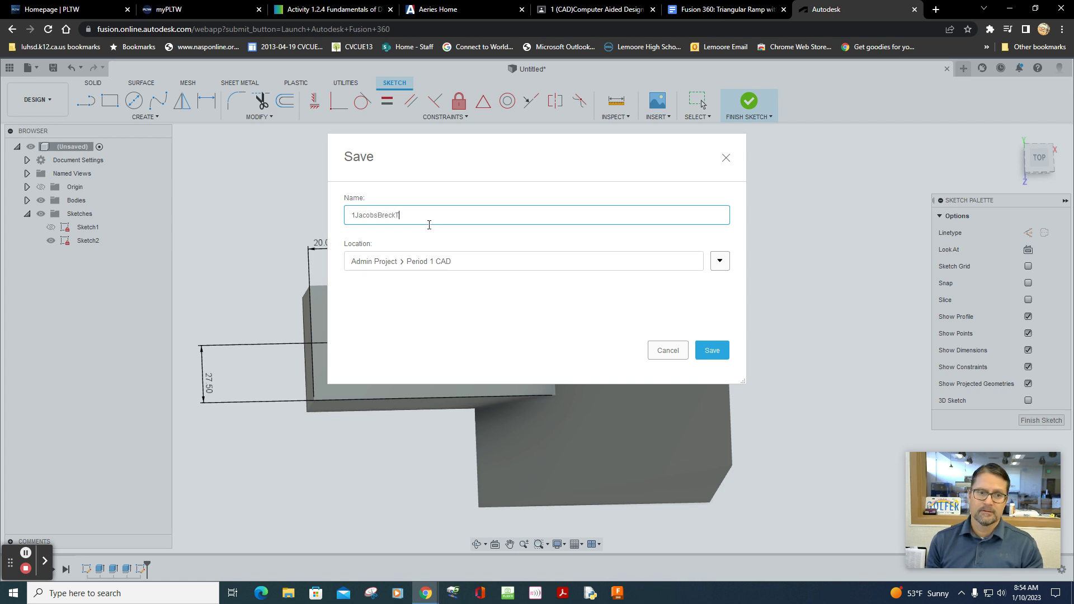
type("ia")
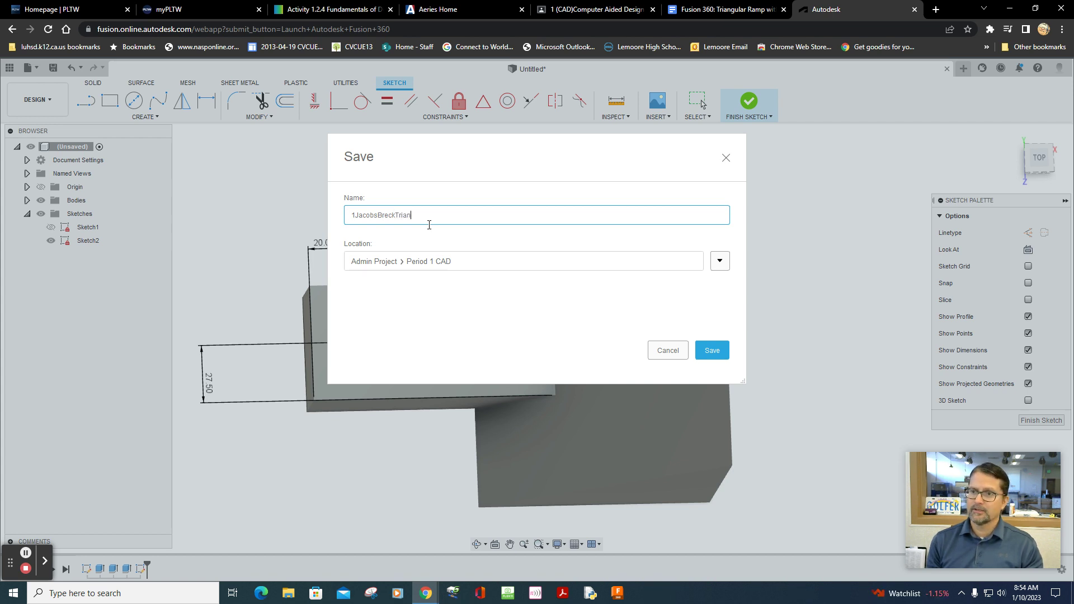
type("ngular")
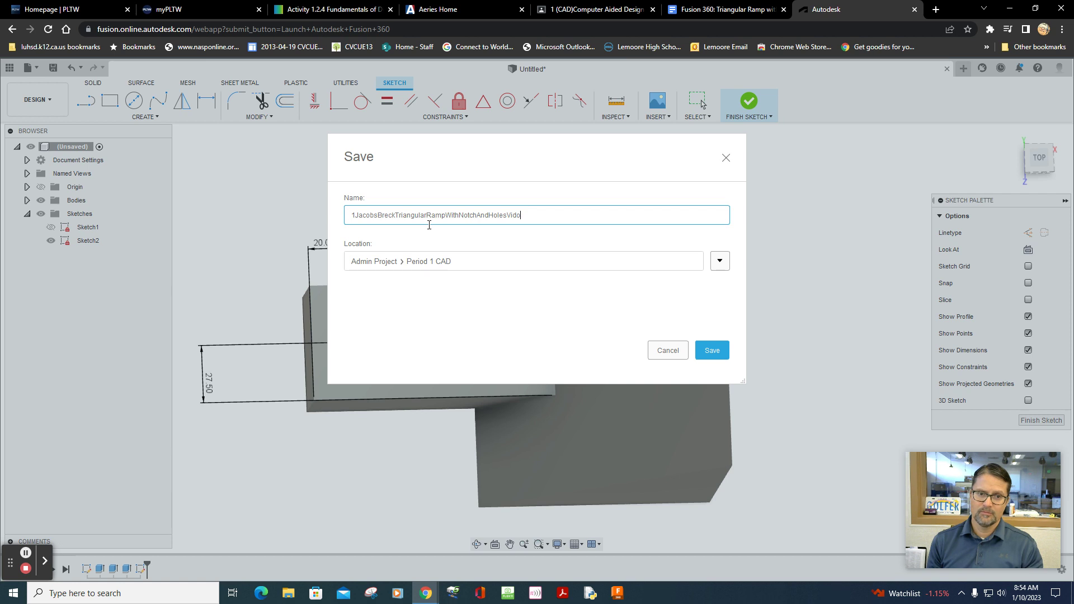
left_click(710, 351)
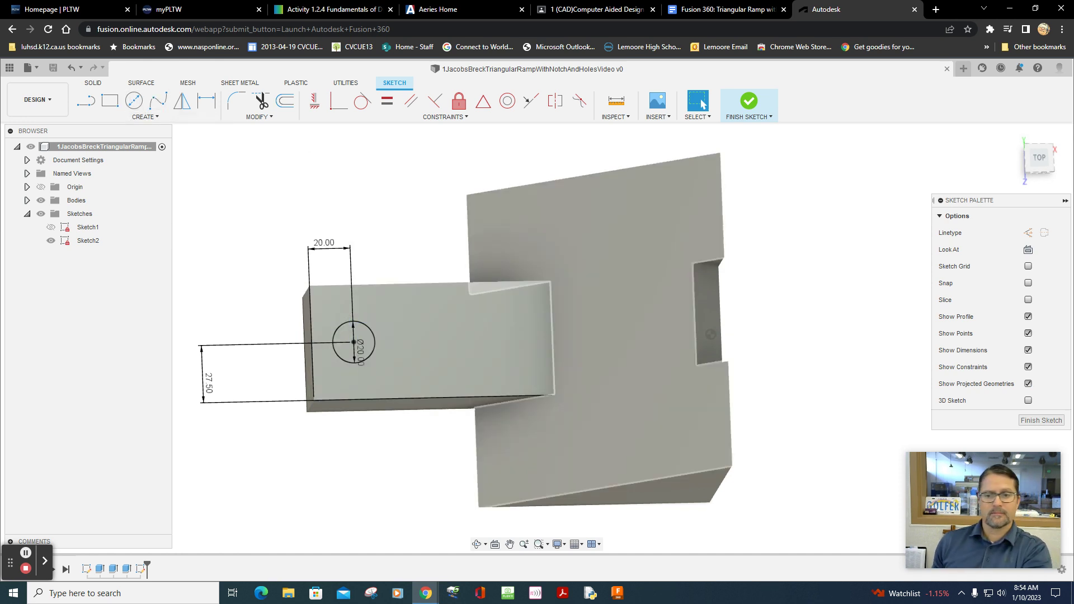
Finish the sketch and cut the Ø20 circle through the tab with extent All.
left_click(1040, 420)
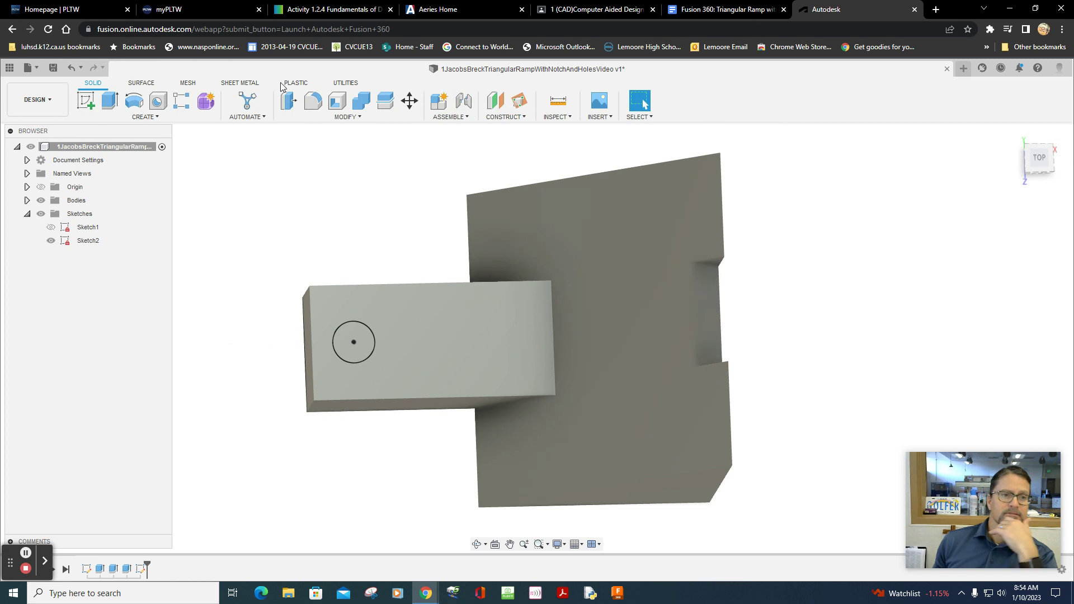
left_click(109, 101)
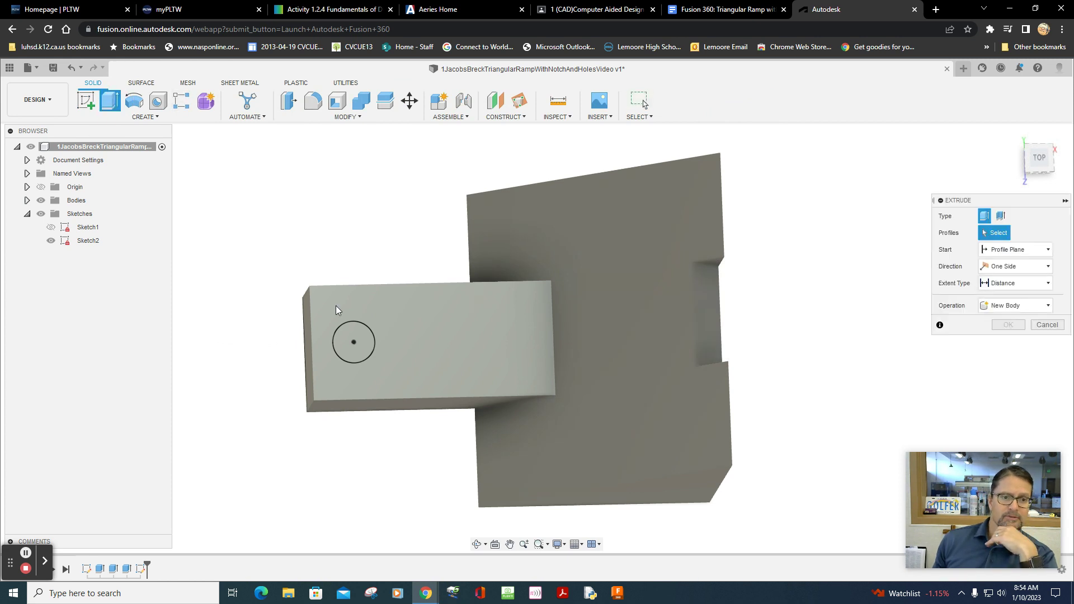
left_click(353, 340)
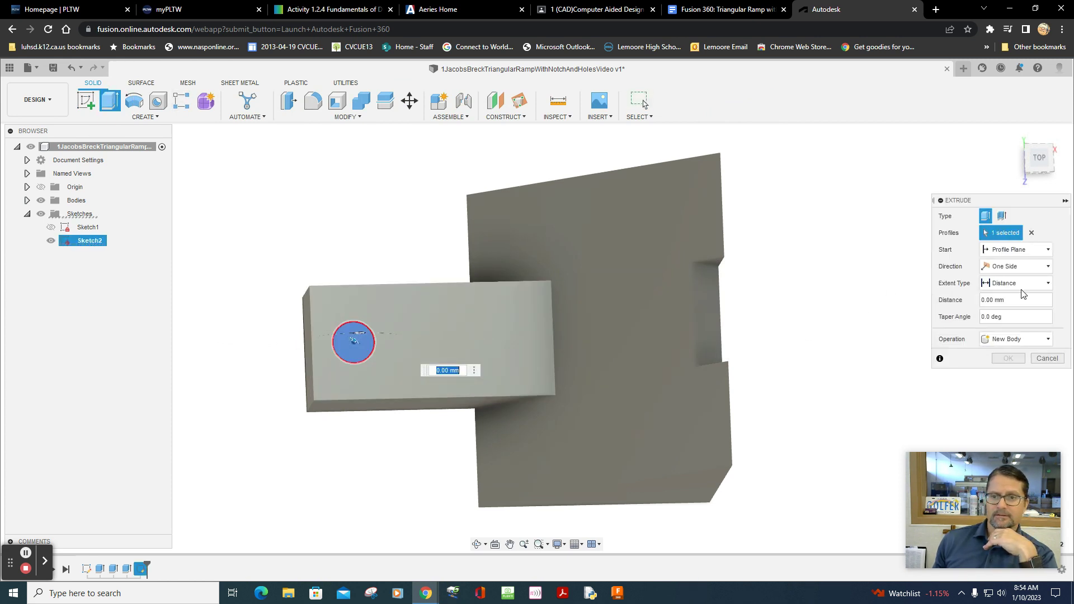
left_click(1019, 341)
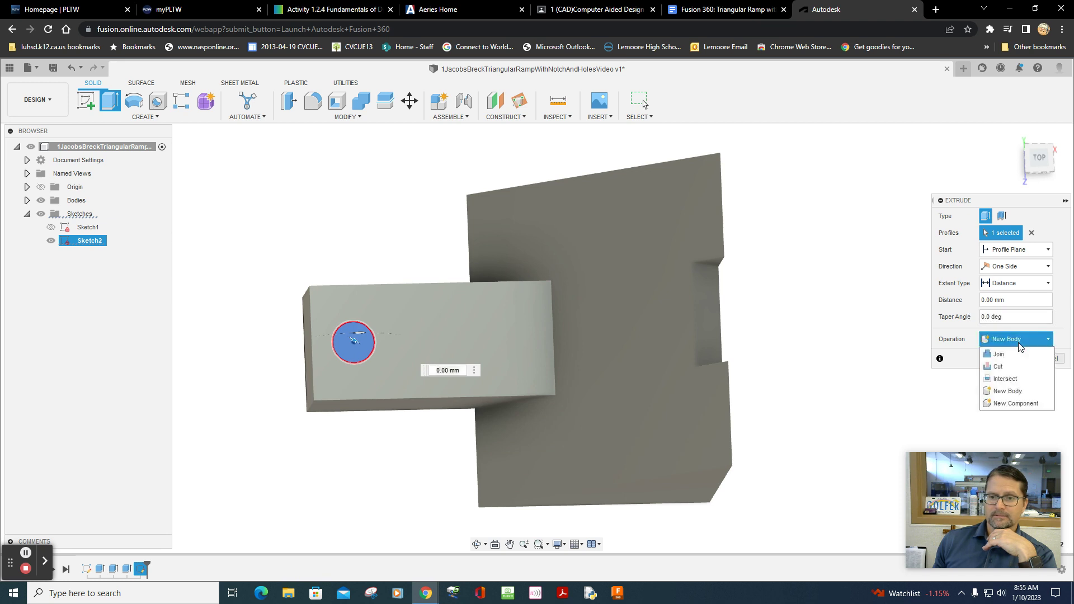
left_click(999, 367)
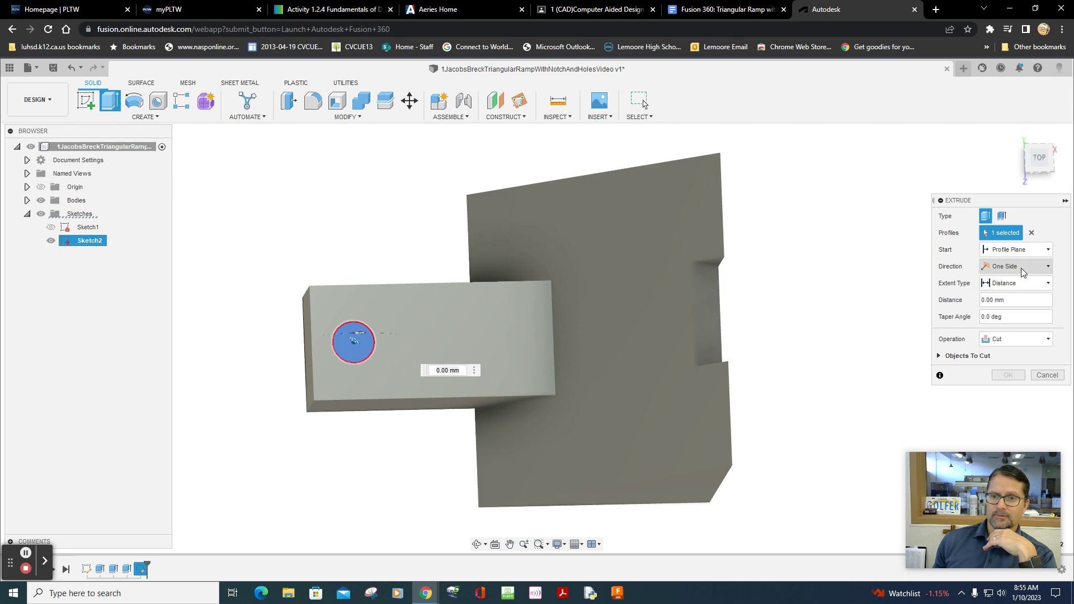
left_click(1014, 284)
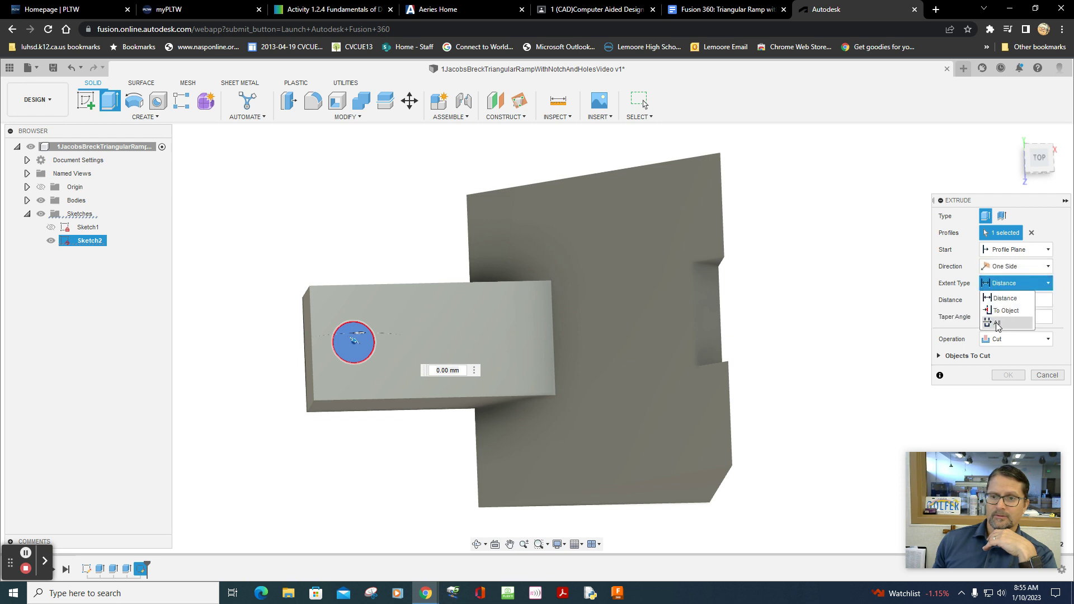
left_click(998, 324)
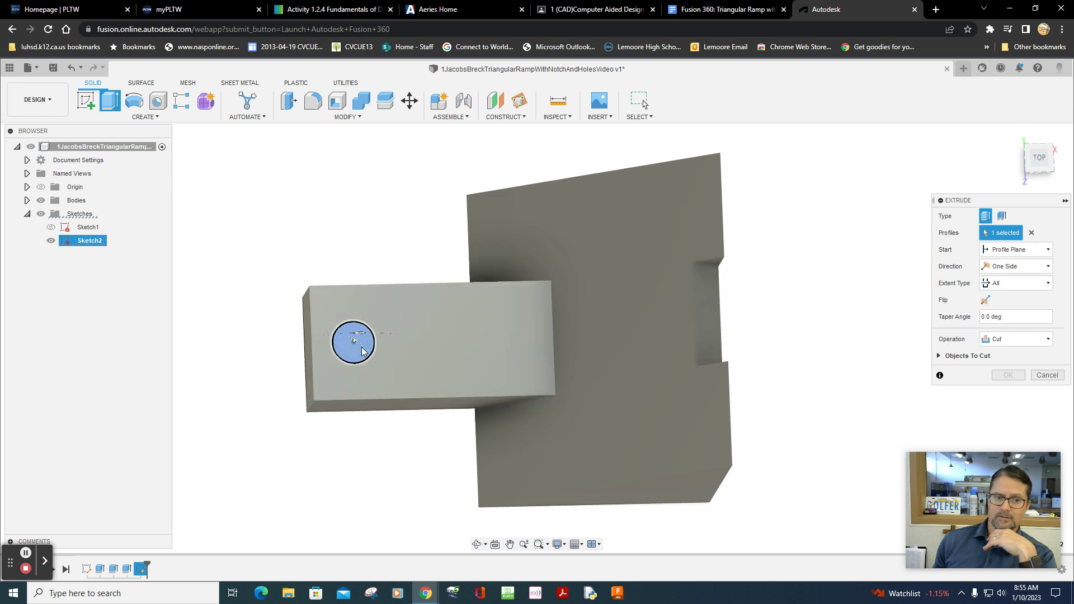
left_click_drag(358, 346, 339, 368)
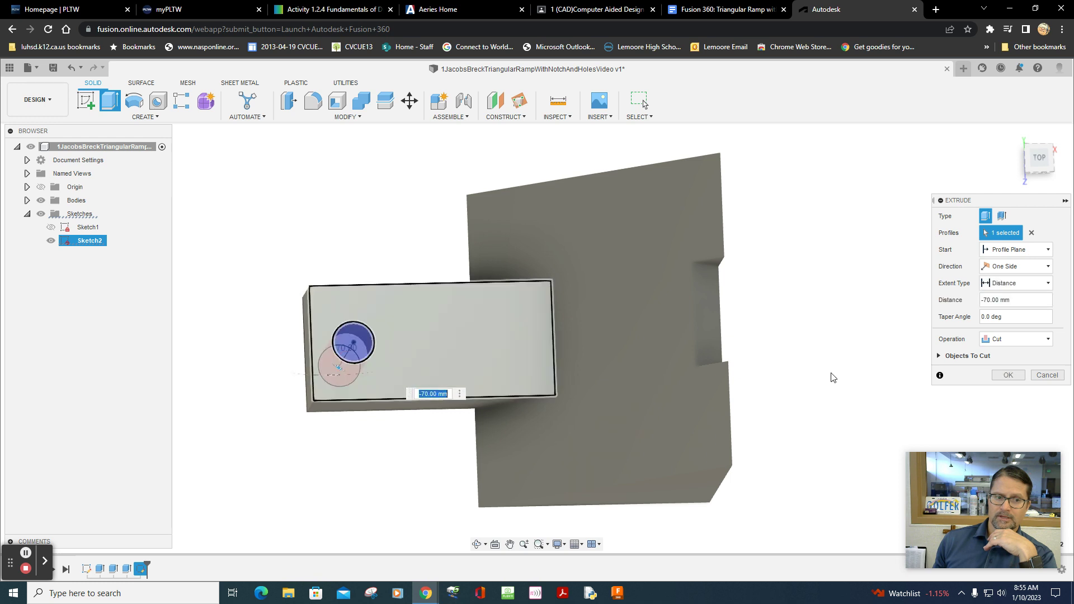
left_click(1036, 287)
left_click(997, 323)
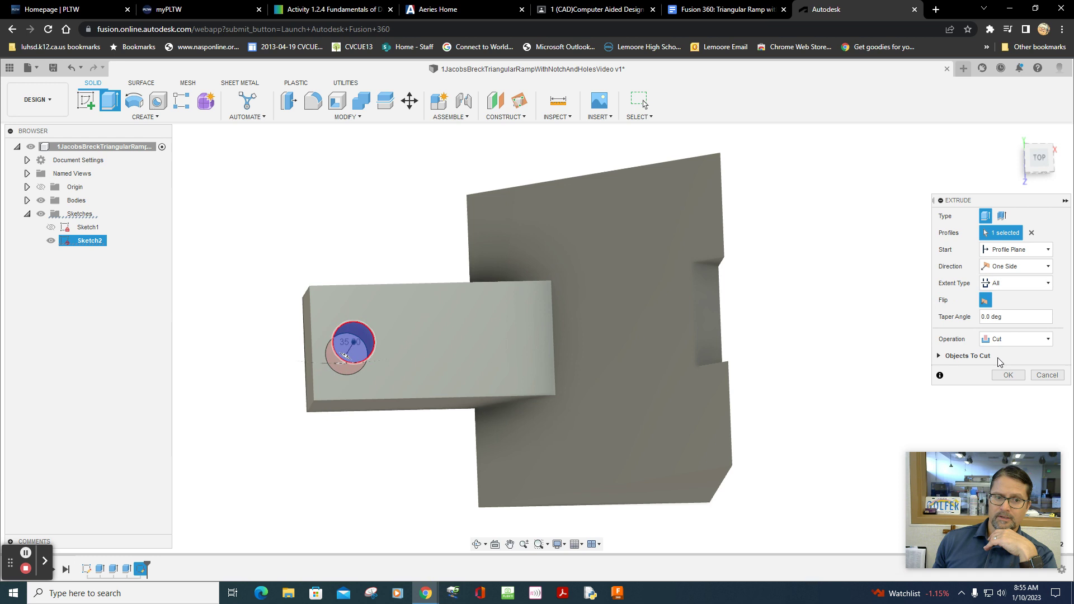
left_click(997, 375)
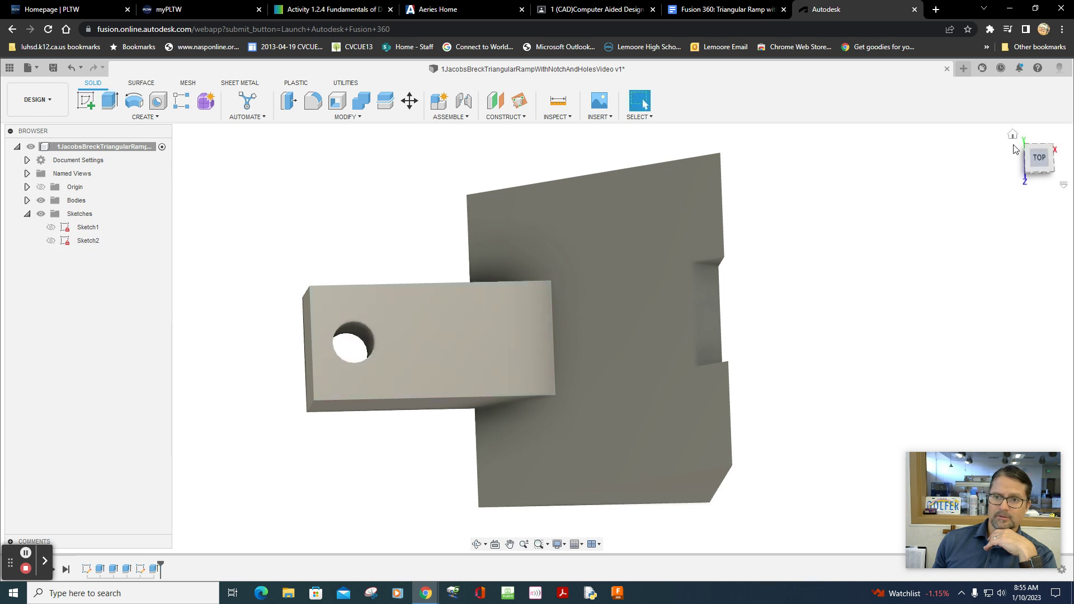
left_click(1013, 137)
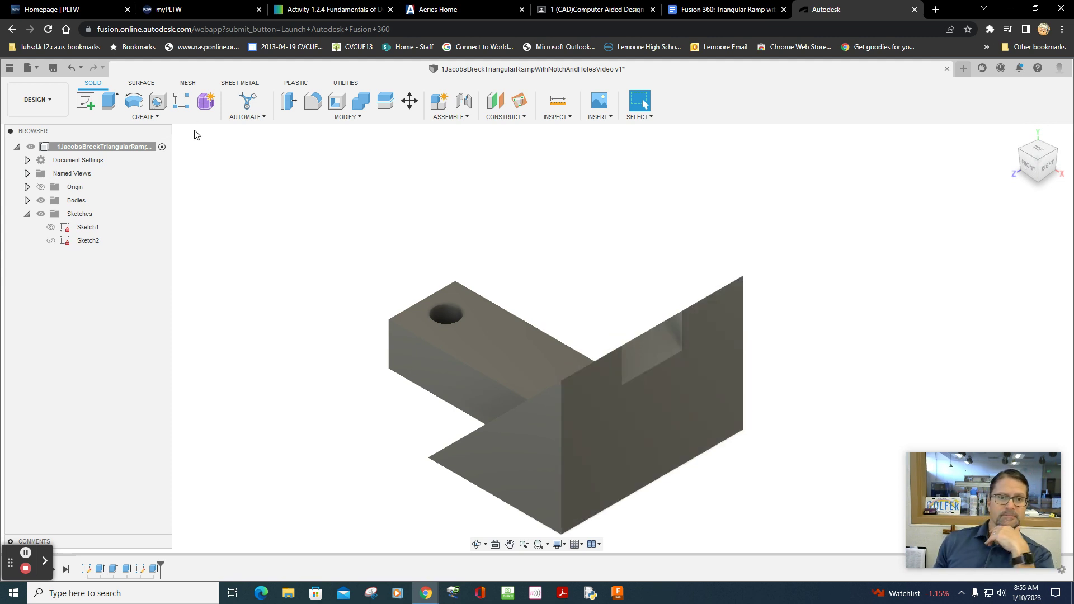
Mirror the ramp body across its tall flat face with Join, creating the second holed tab.
left_click(157, 116)
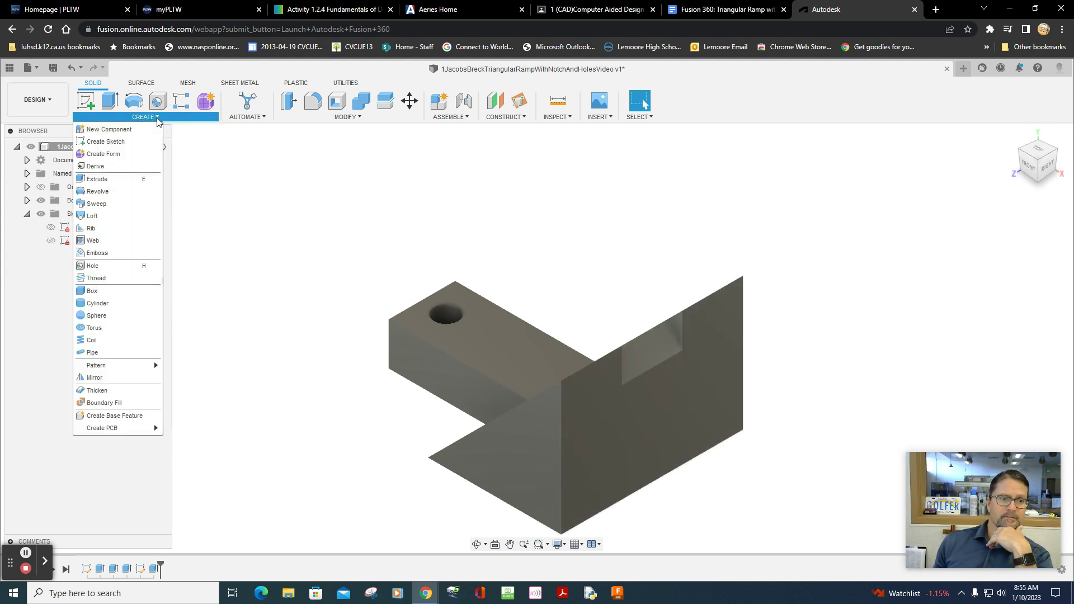
left_click(98, 378)
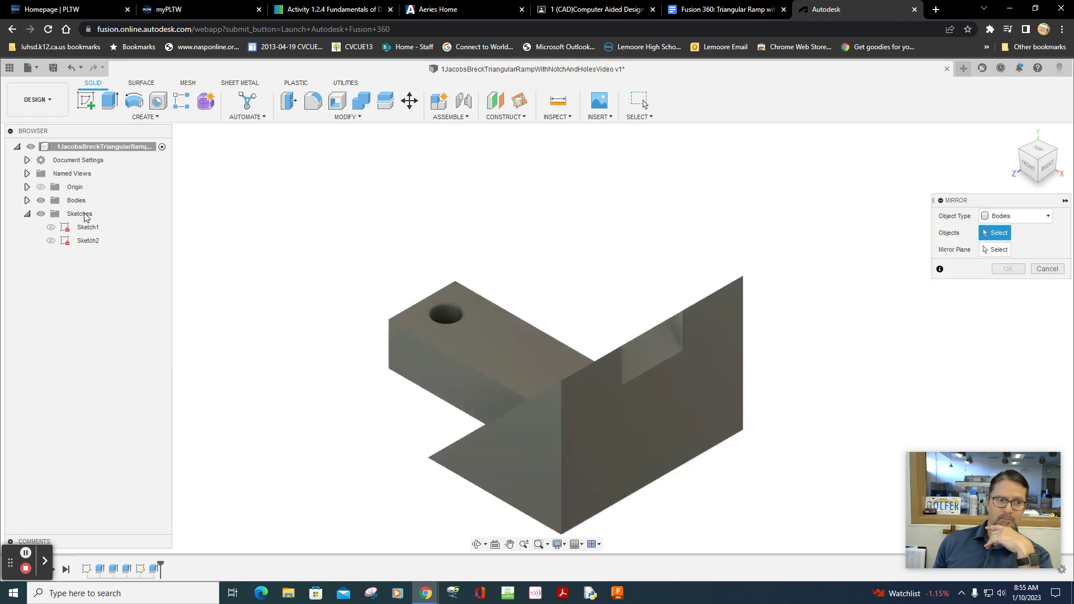
left_click(504, 359)
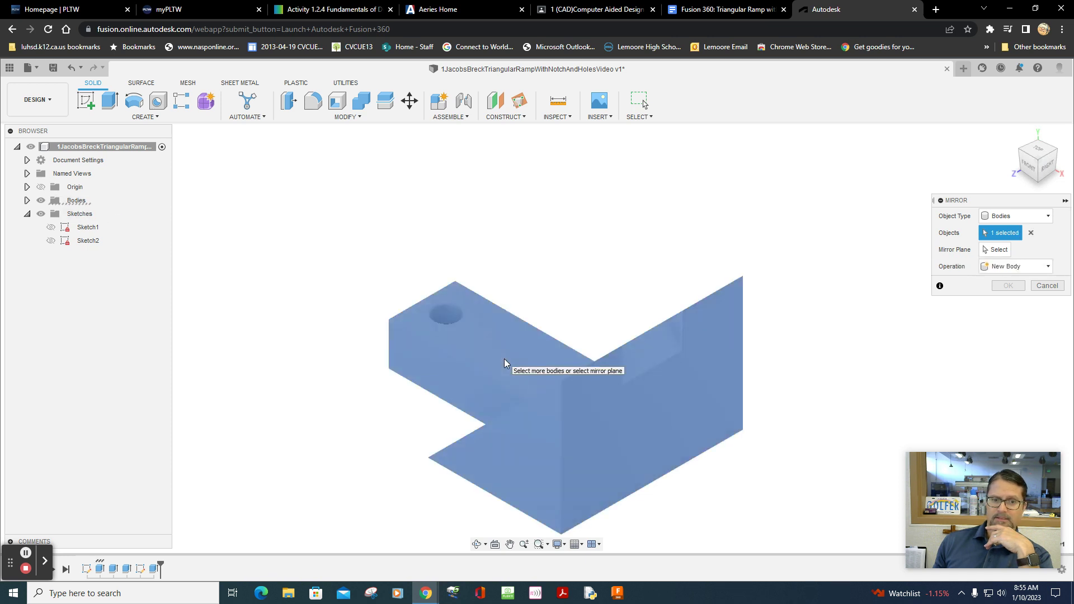
left_click(999, 250)
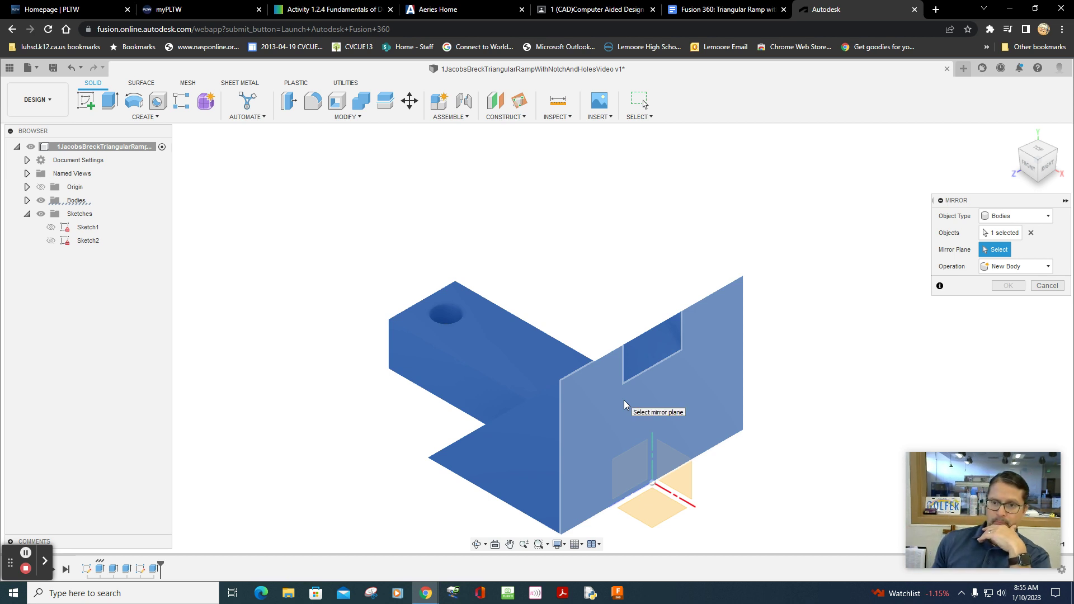
left_click(627, 428)
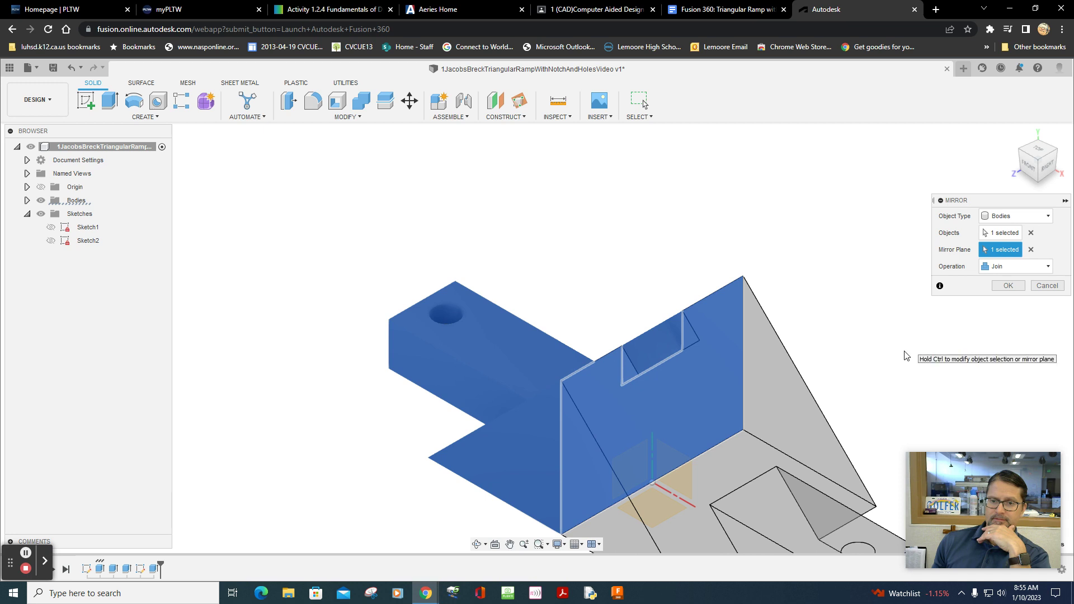
middle_click_drag(893, 322, 834, 196)
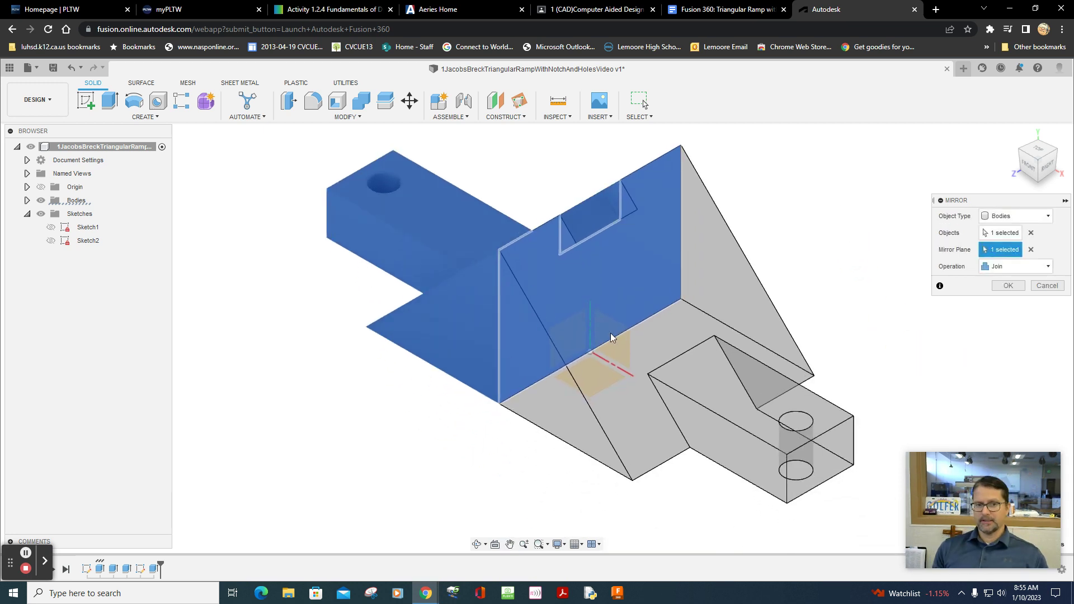
left_click(1008, 287)
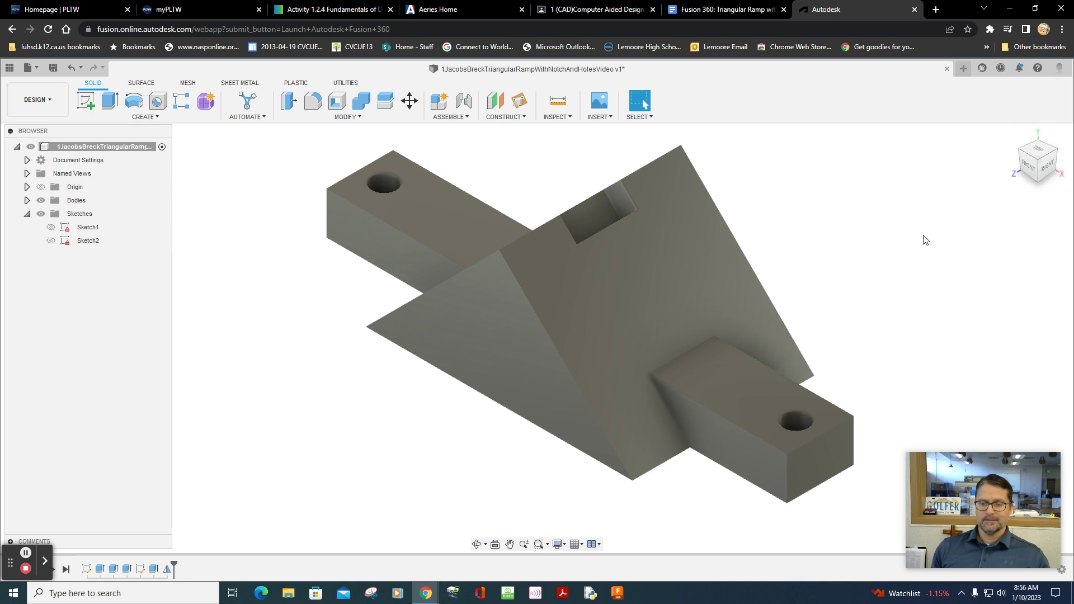
middle_click_drag(924, 240, 935, 216, "shift")
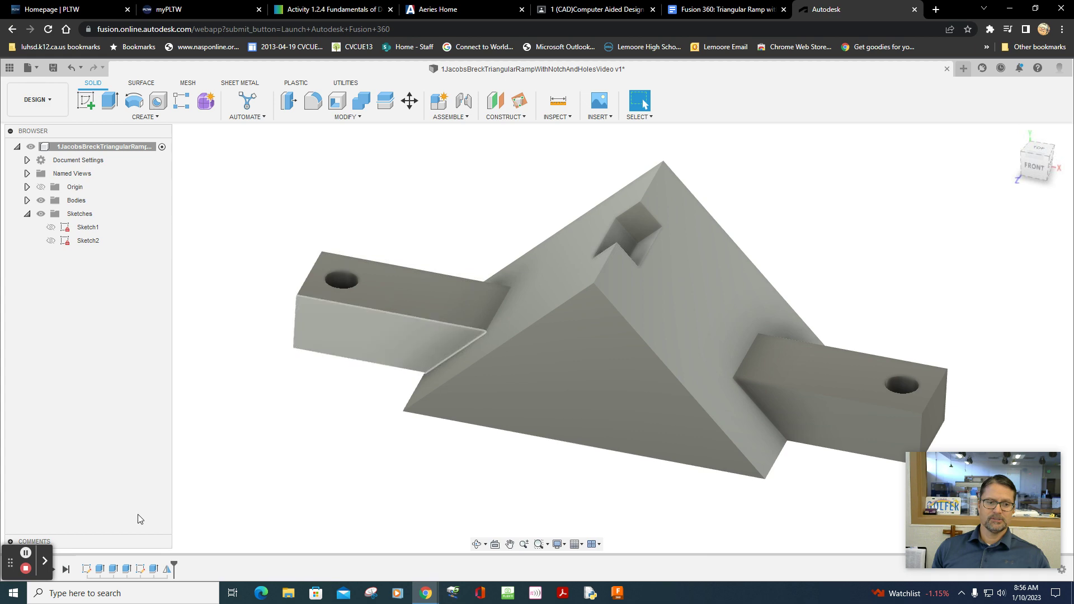